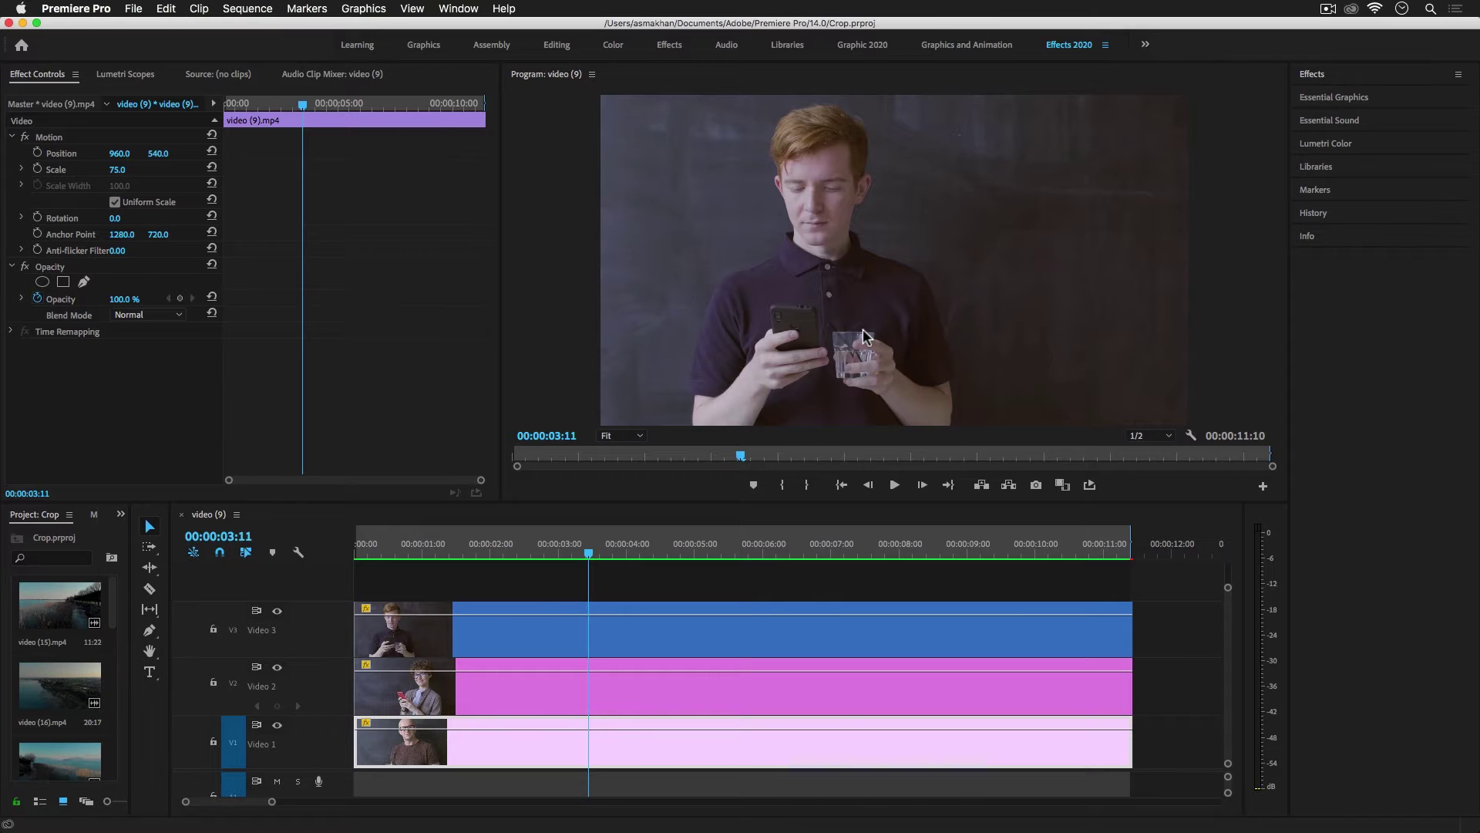
# Step: Search the effects for "transform" and apply the Crop effect to the video (21).mp4 clip on the Video 3 track
pyautogui.click(1312, 75)
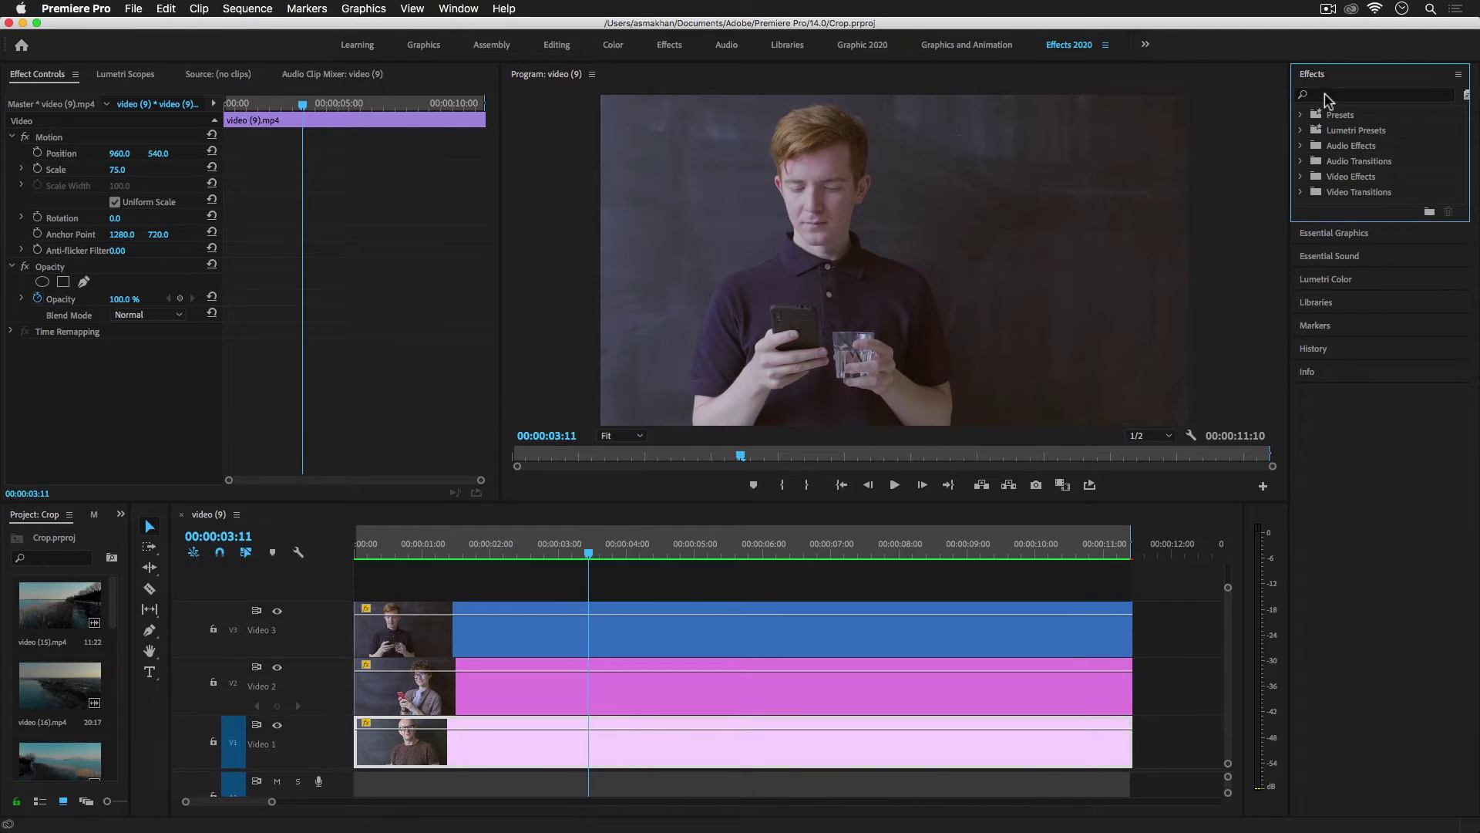
pyautogui.click(1323, 94)
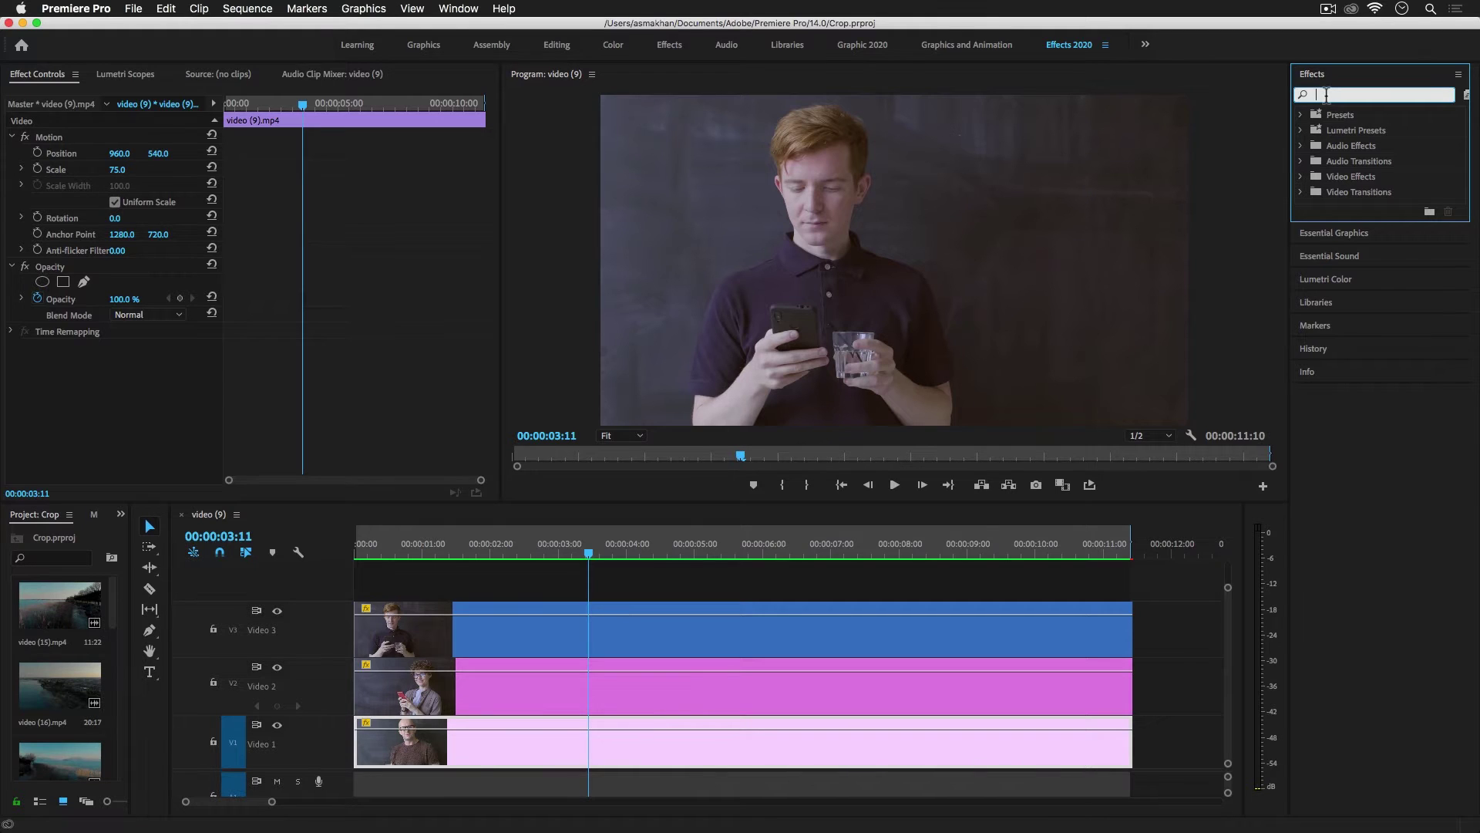
pyautogui.write('transform')
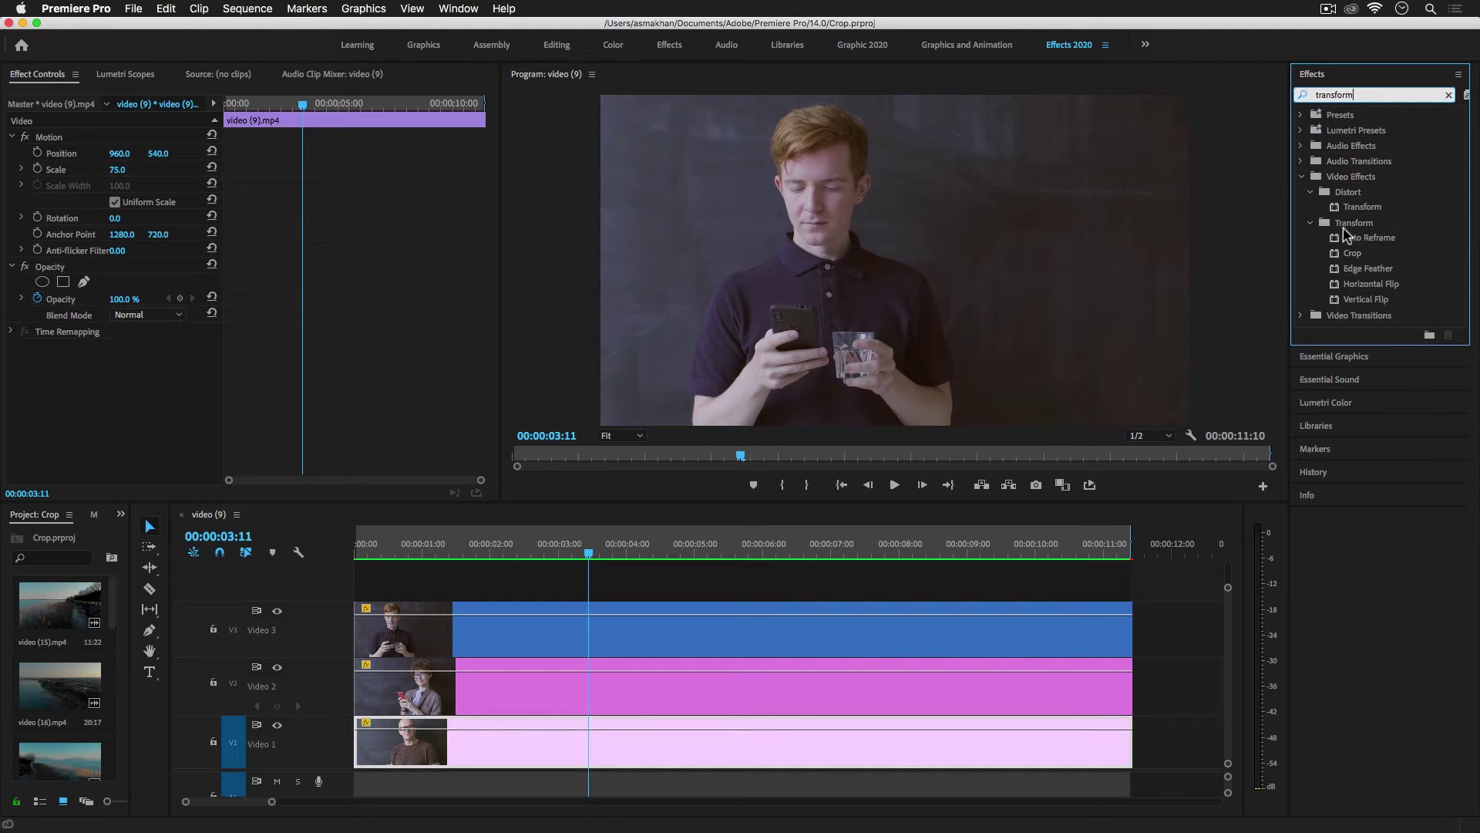
pyautogui.click(1355, 253)
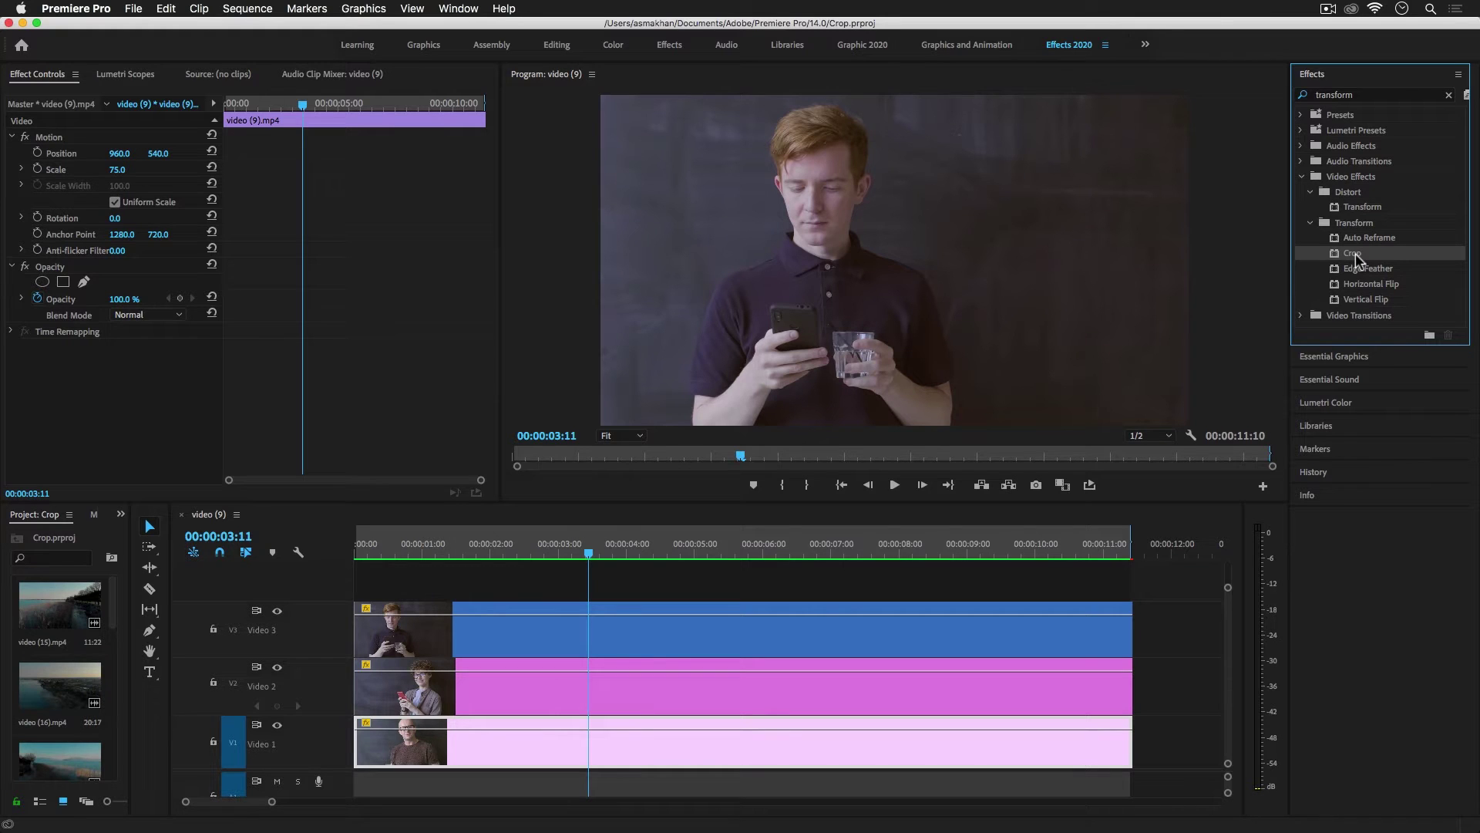
pyautogui.moveTo(1356, 253); pyautogui.dragTo(646, 618)
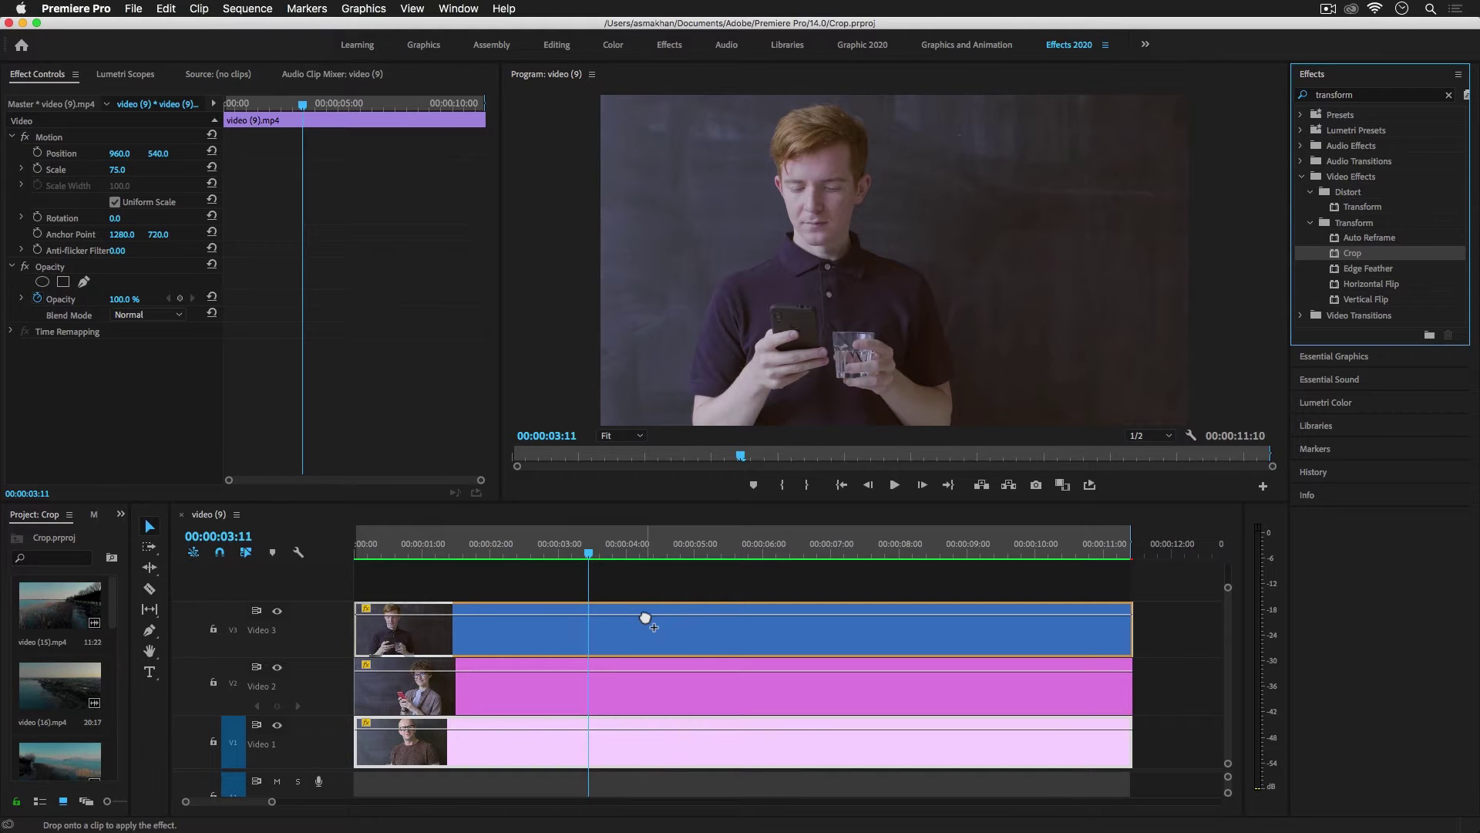
pyautogui.moveTo(645, 618); pyautogui.dragTo(485, 642)
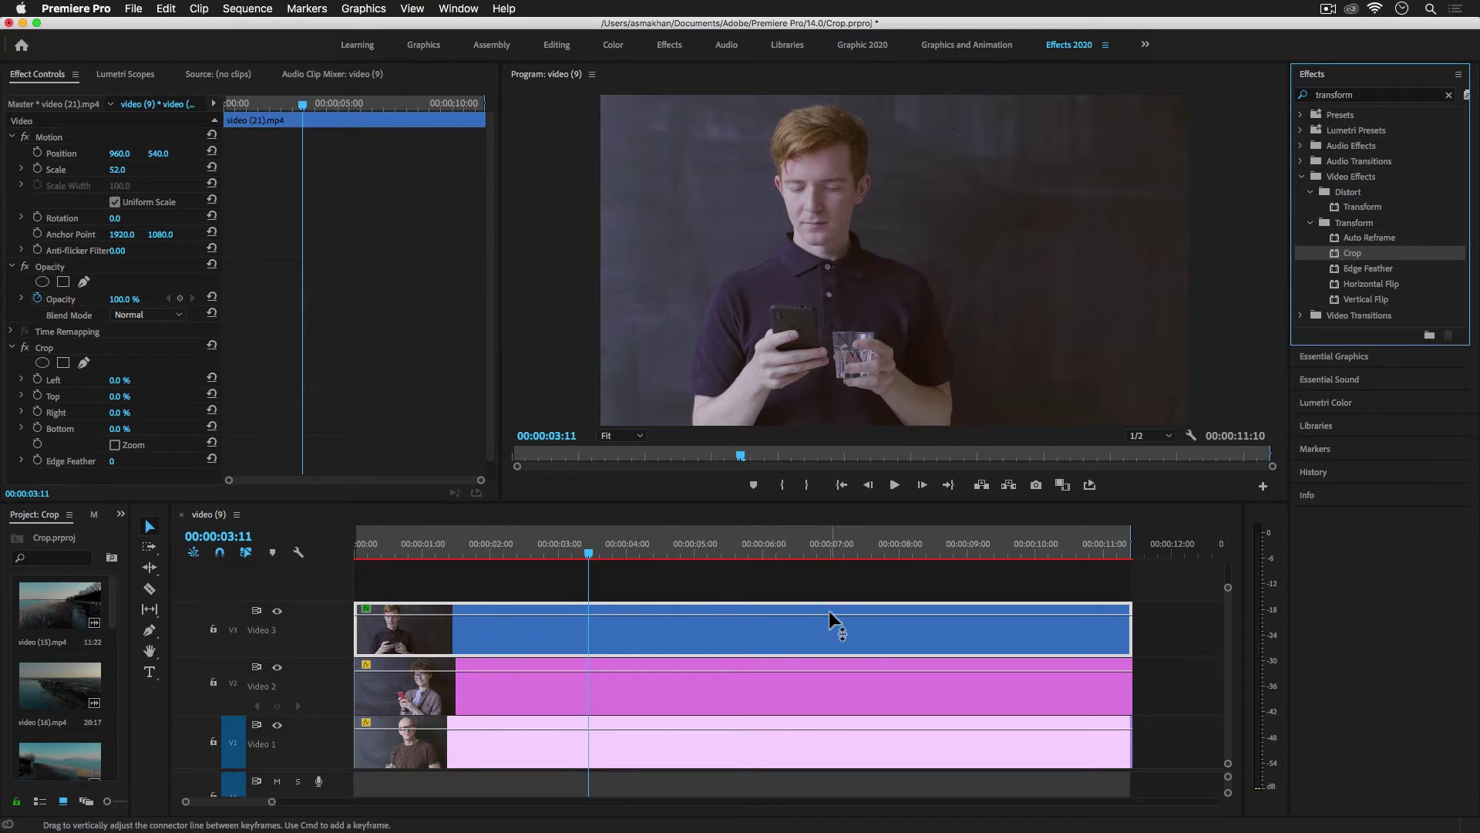
# Step: Select the Video 3 clip and move the playhead to 00:00:01:16
pyautogui.click(422, 708)
pyautogui.click(429, 644)
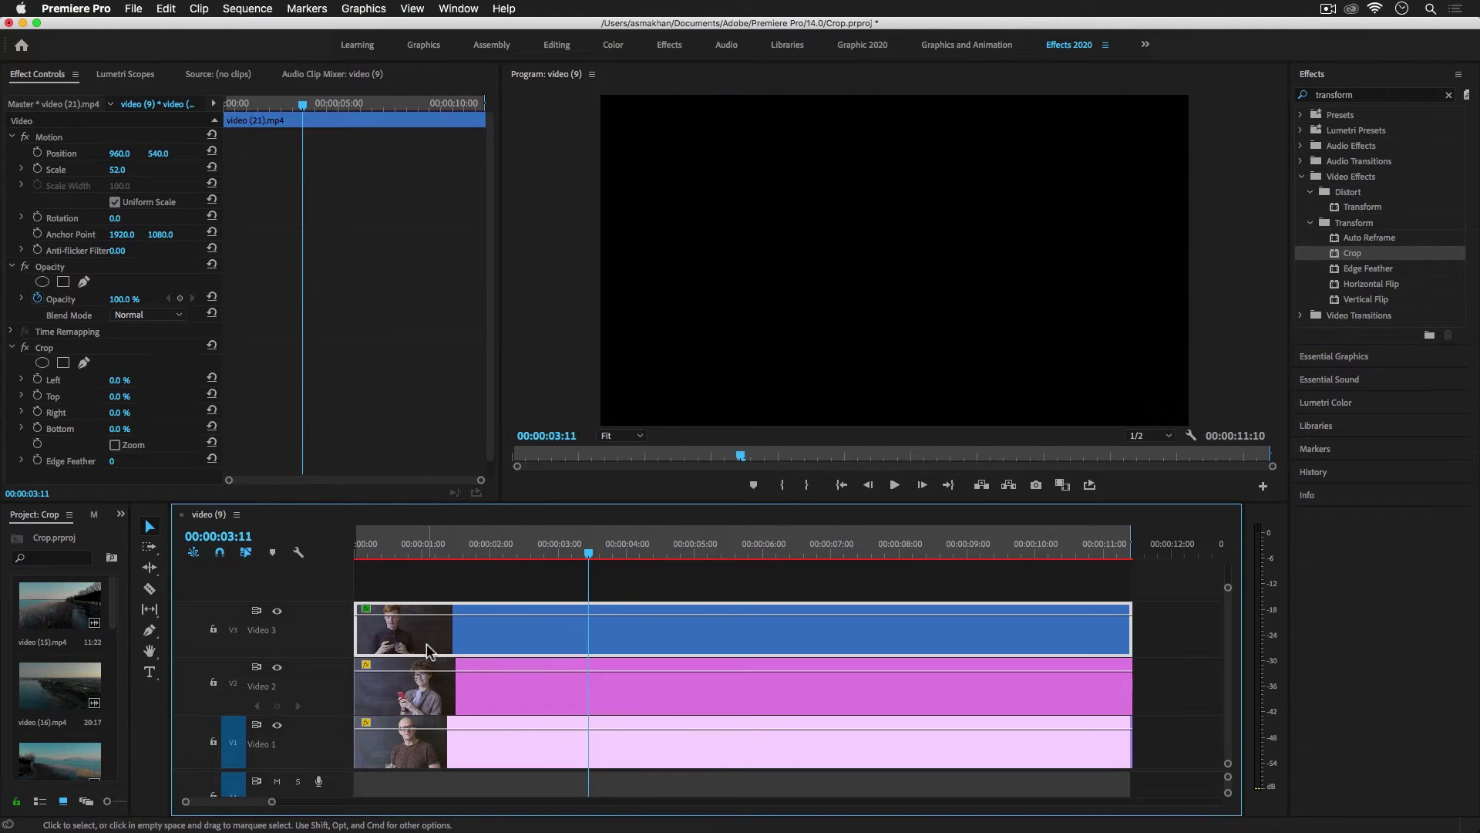
pyautogui.click(450, 557)
pyautogui.moveTo(449, 556); pyautogui.dragTo(468, 555)
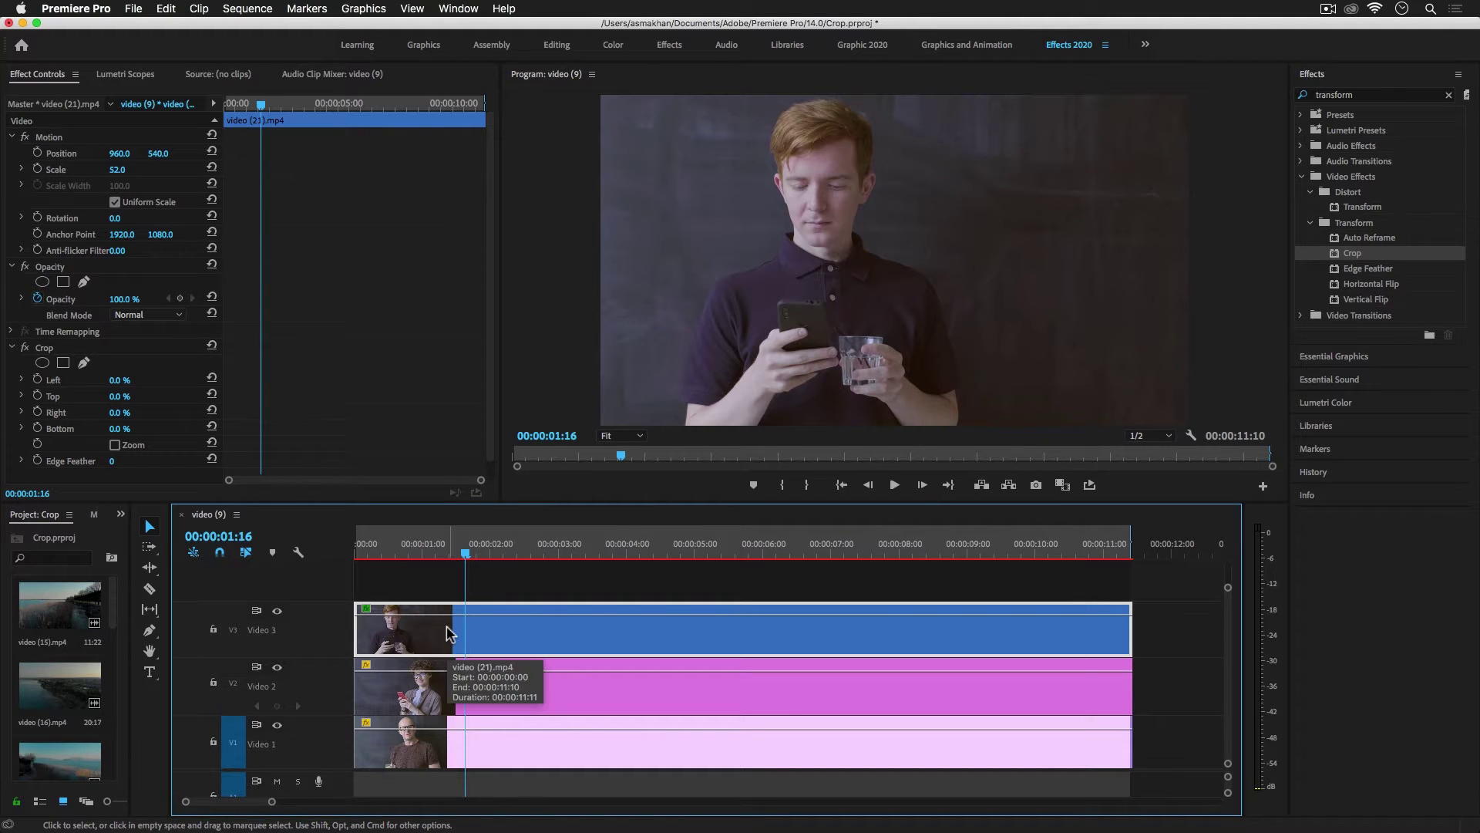
# Step: Crop the Video 3 clip with the Crop effect's on-screen handles to about 15.7% from the left and 39.7% from the right
pyautogui.click(43, 354)
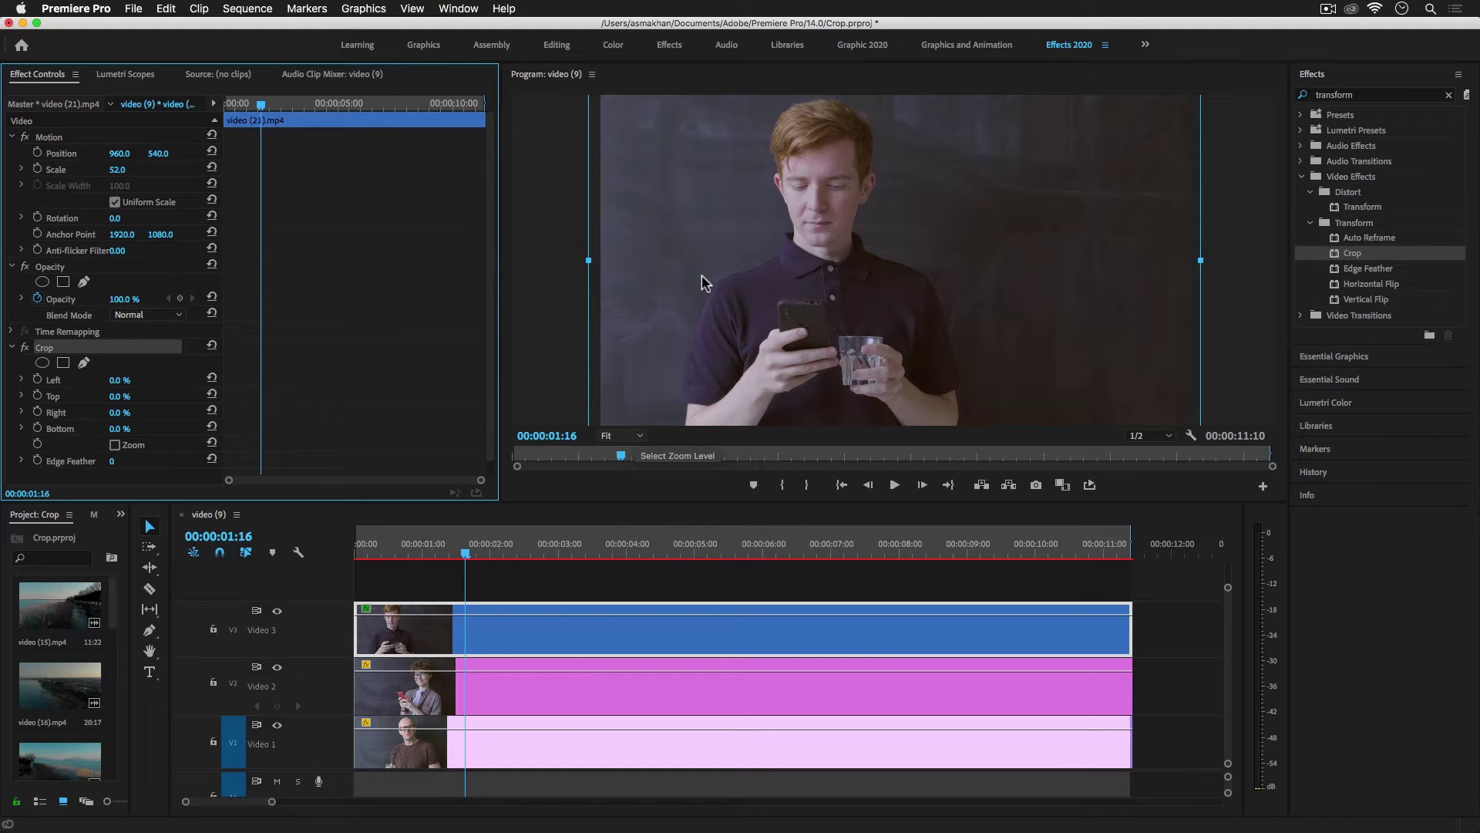
pyautogui.press('`')
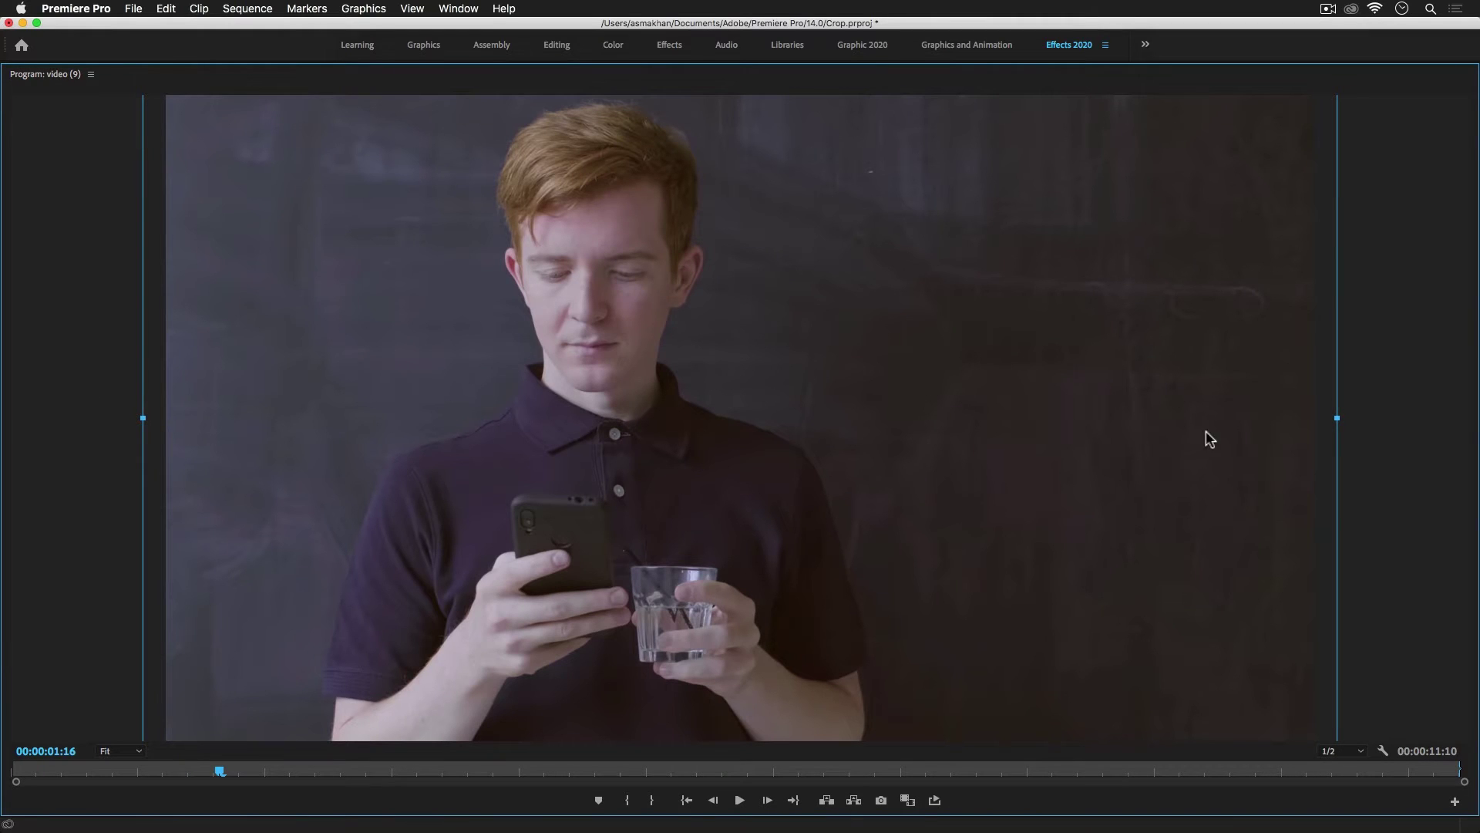
pyautogui.press('`')
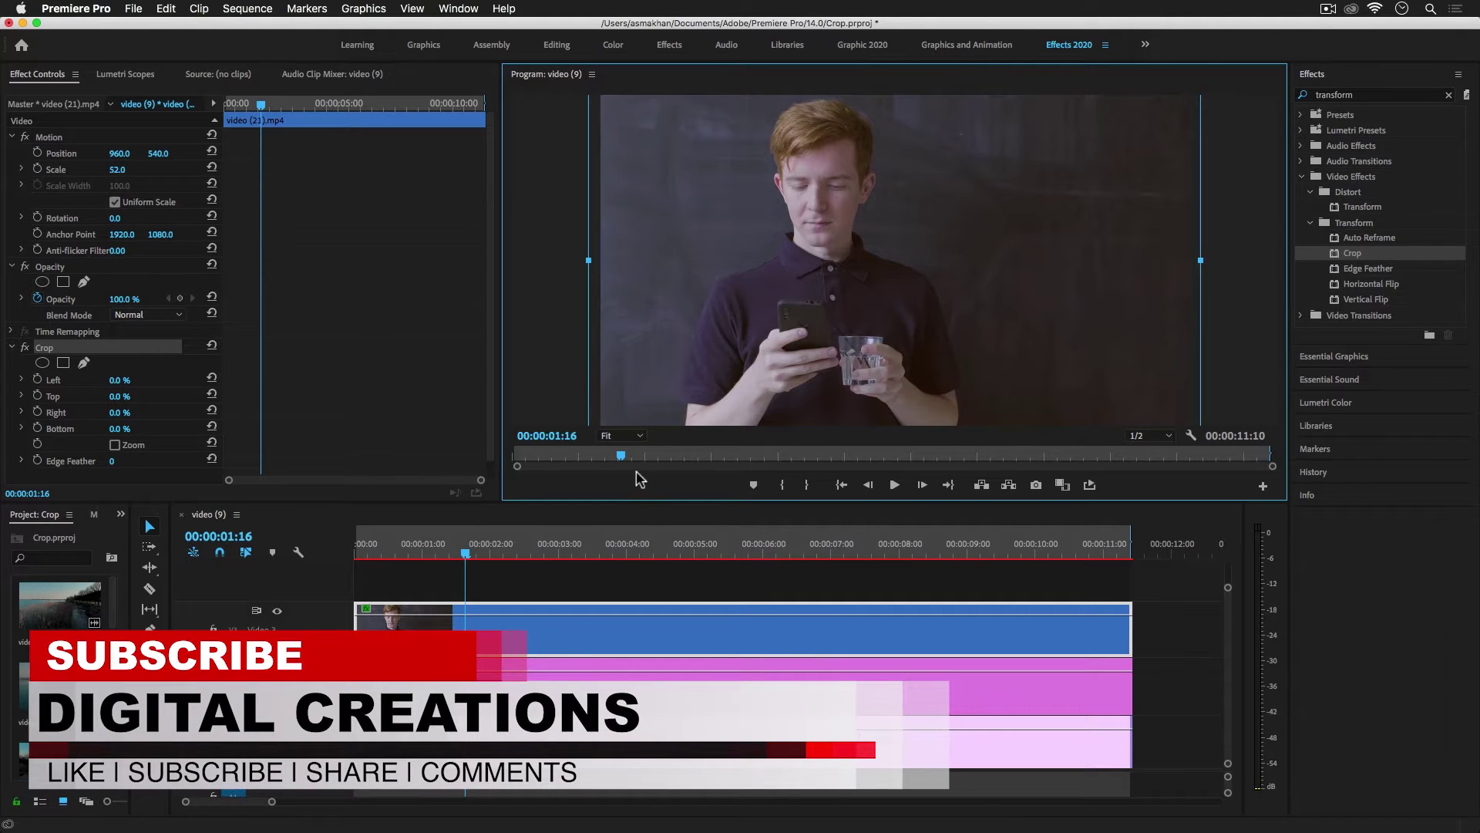
pyautogui.click(638, 436)
pyautogui.click(637, 506)
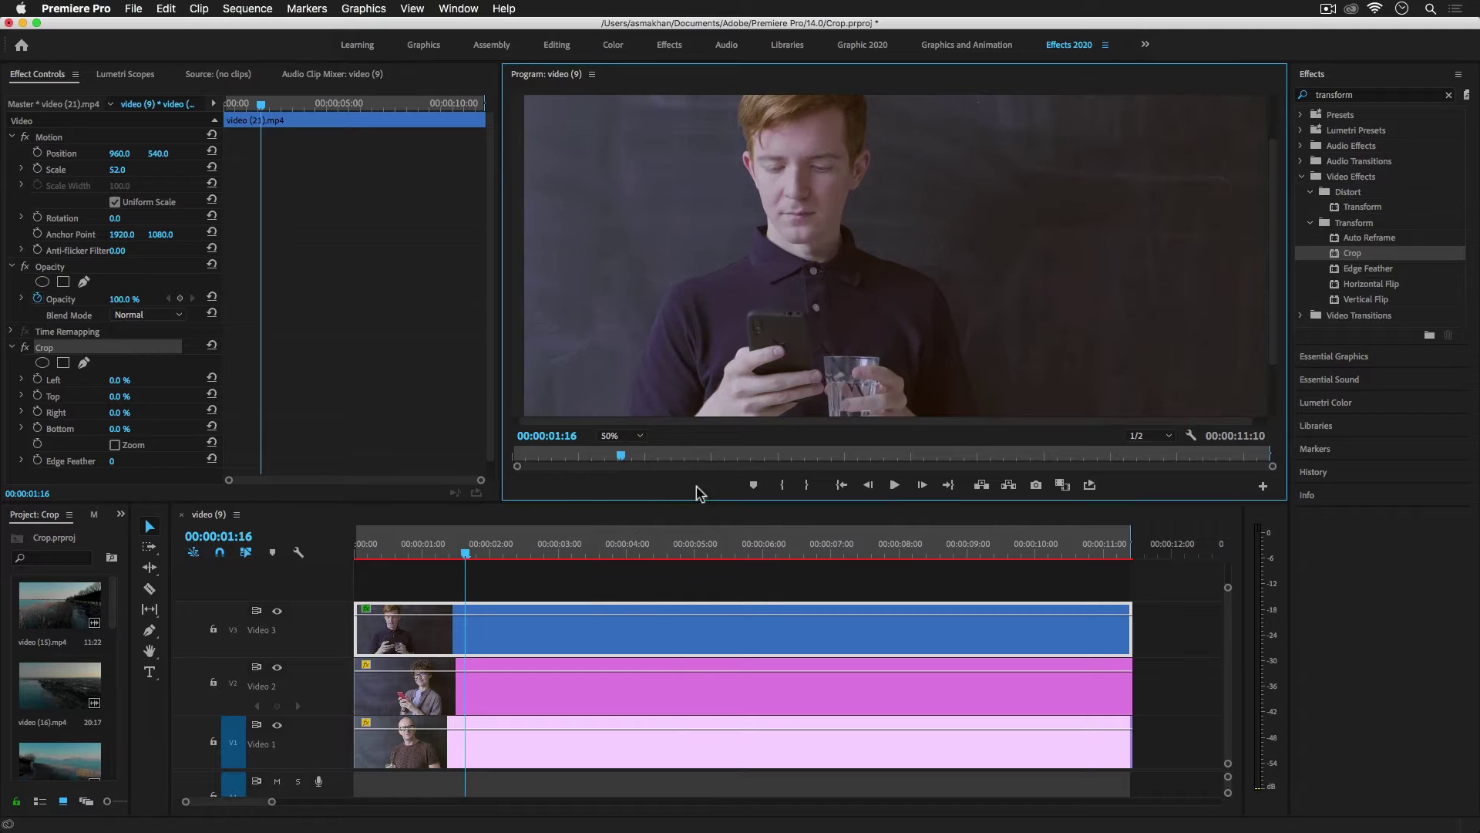
pyautogui.moveTo(636, 504); pyautogui.dragTo(636, 580)
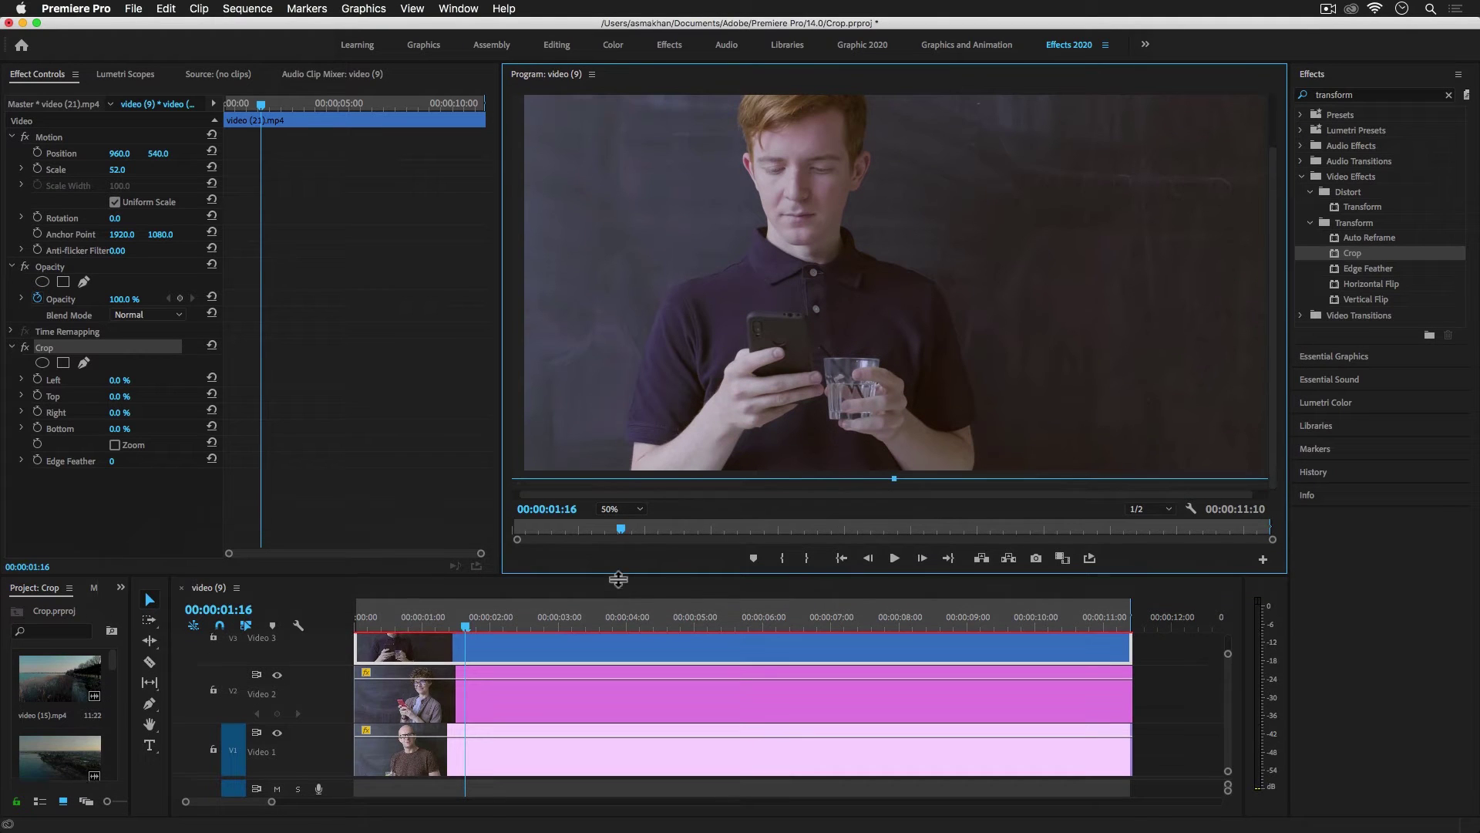
pyautogui.click(626, 514)
pyautogui.click(619, 527)
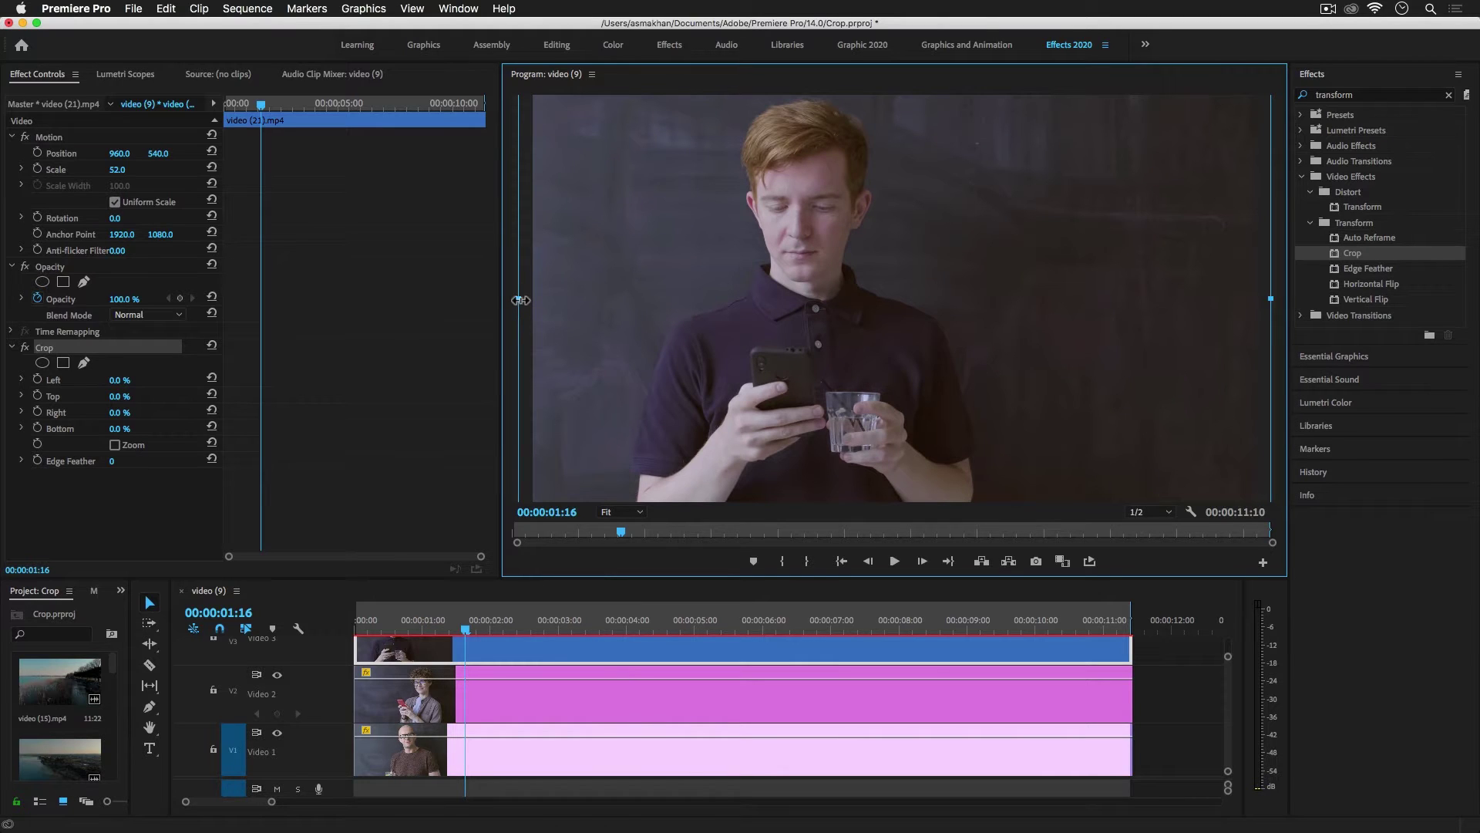
pyautogui.moveTo(518, 298); pyautogui.dragTo(637, 302)
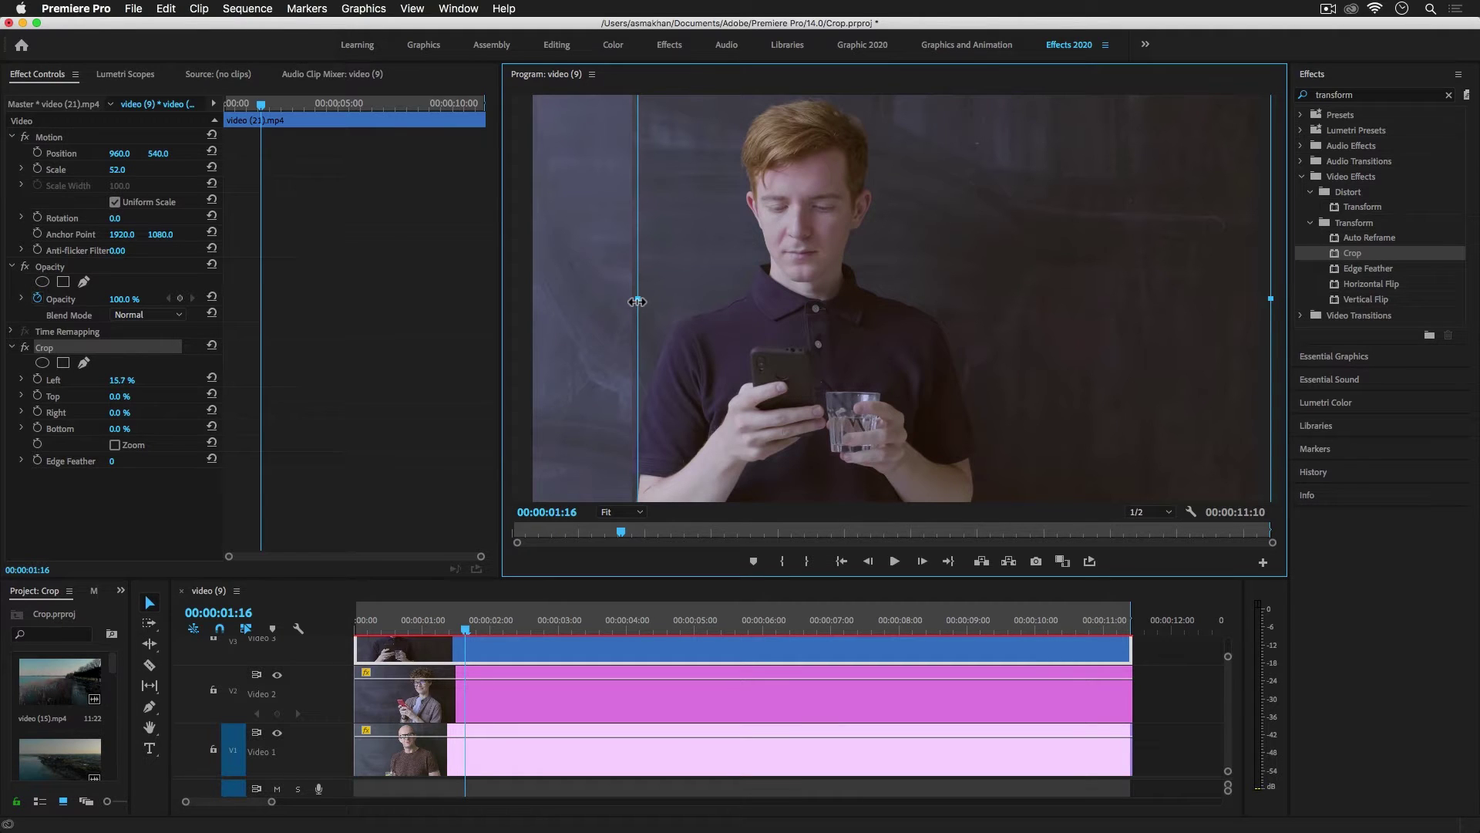
pyautogui.moveTo(1269, 299); pyautogui.dragTo(997, 316)
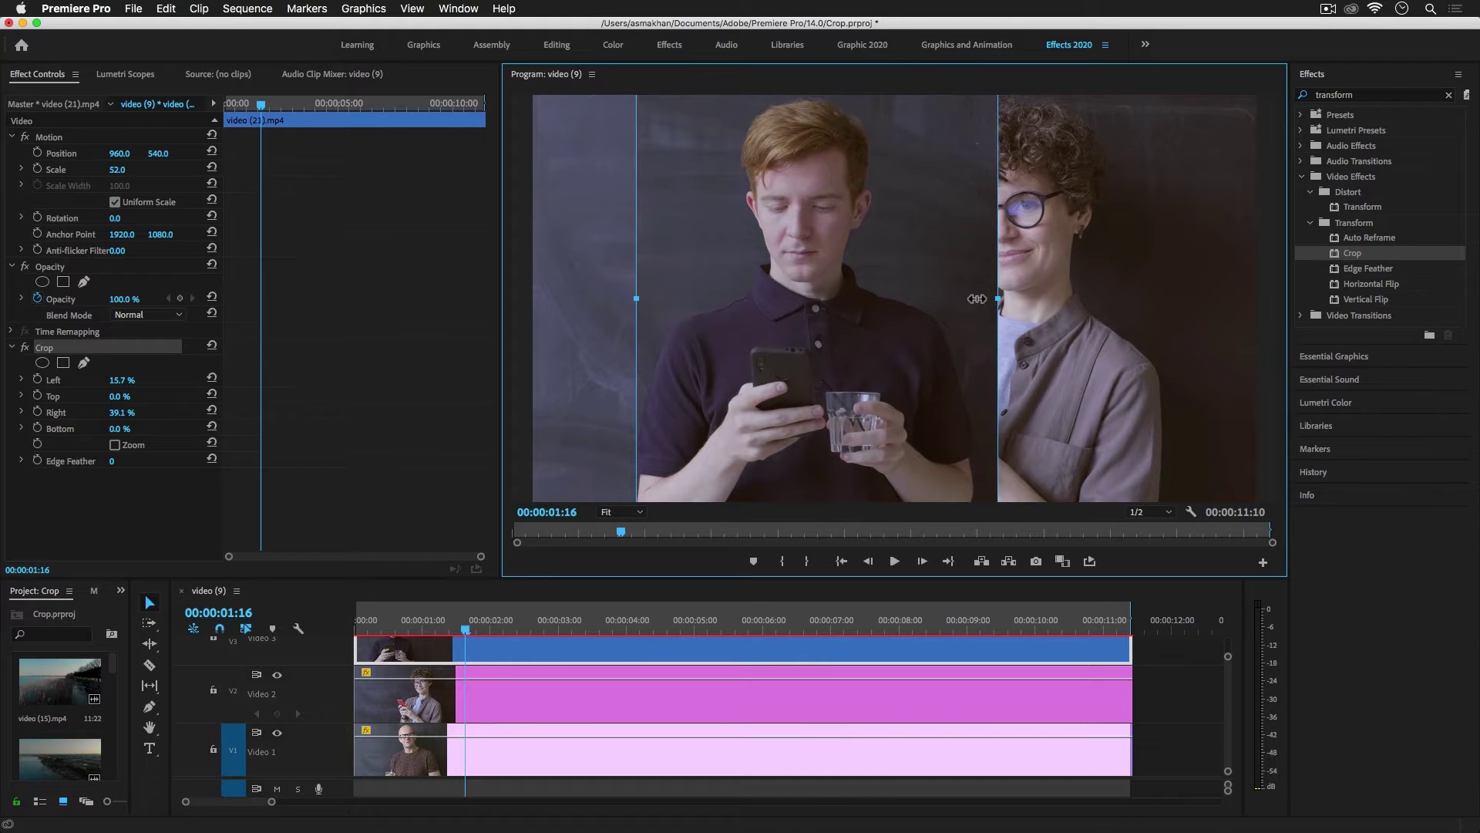
pyautogui.moveTo(977, 299); pyautogui.dragTo(972, 298)
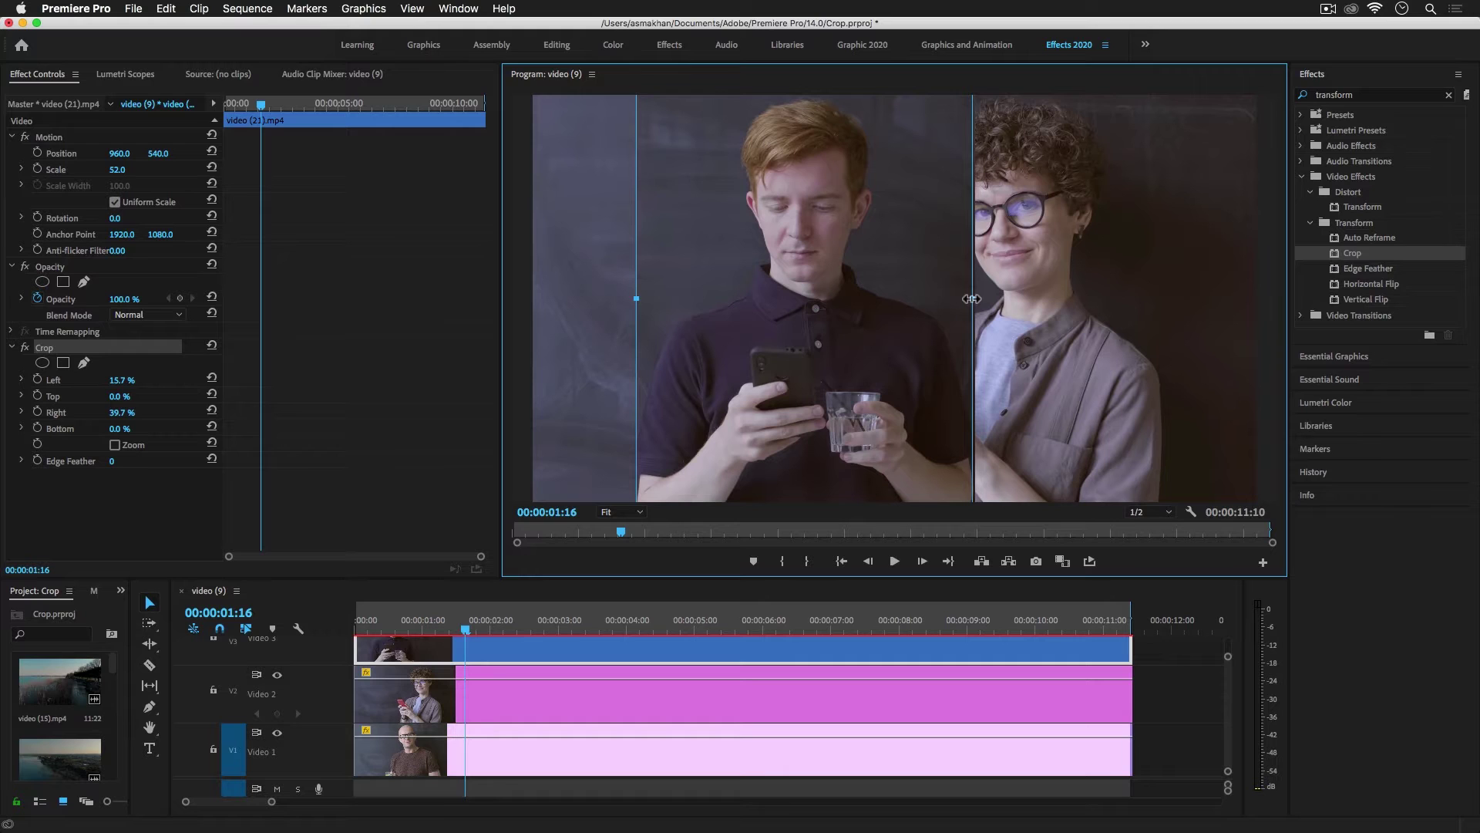
# Step: Shift the cropped Video 3 clip to the right side of the frame by setting its horizontal position to 1811
pyautogui.click(502, 697)
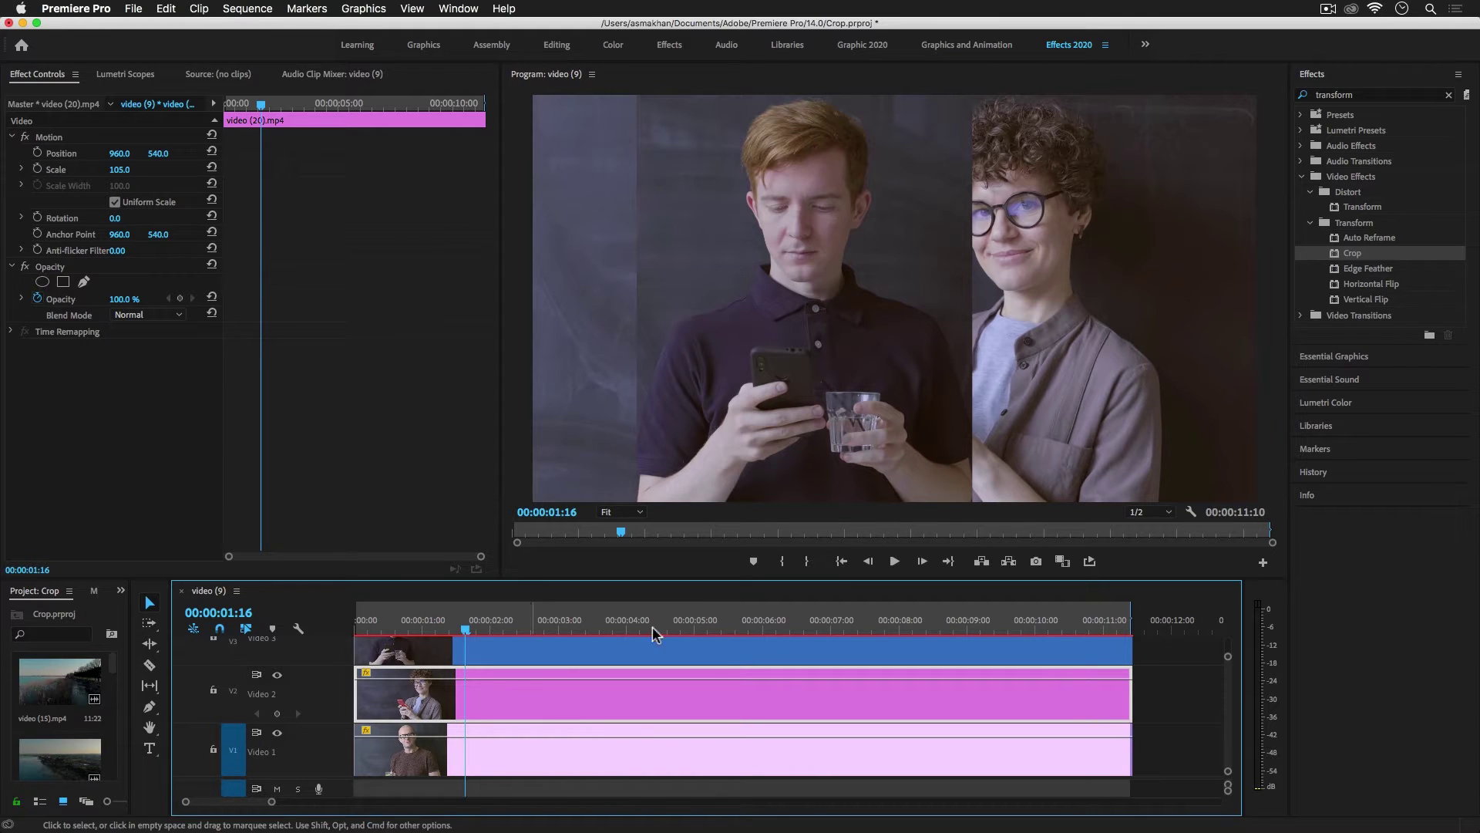
pyautogui.click(519, 649)
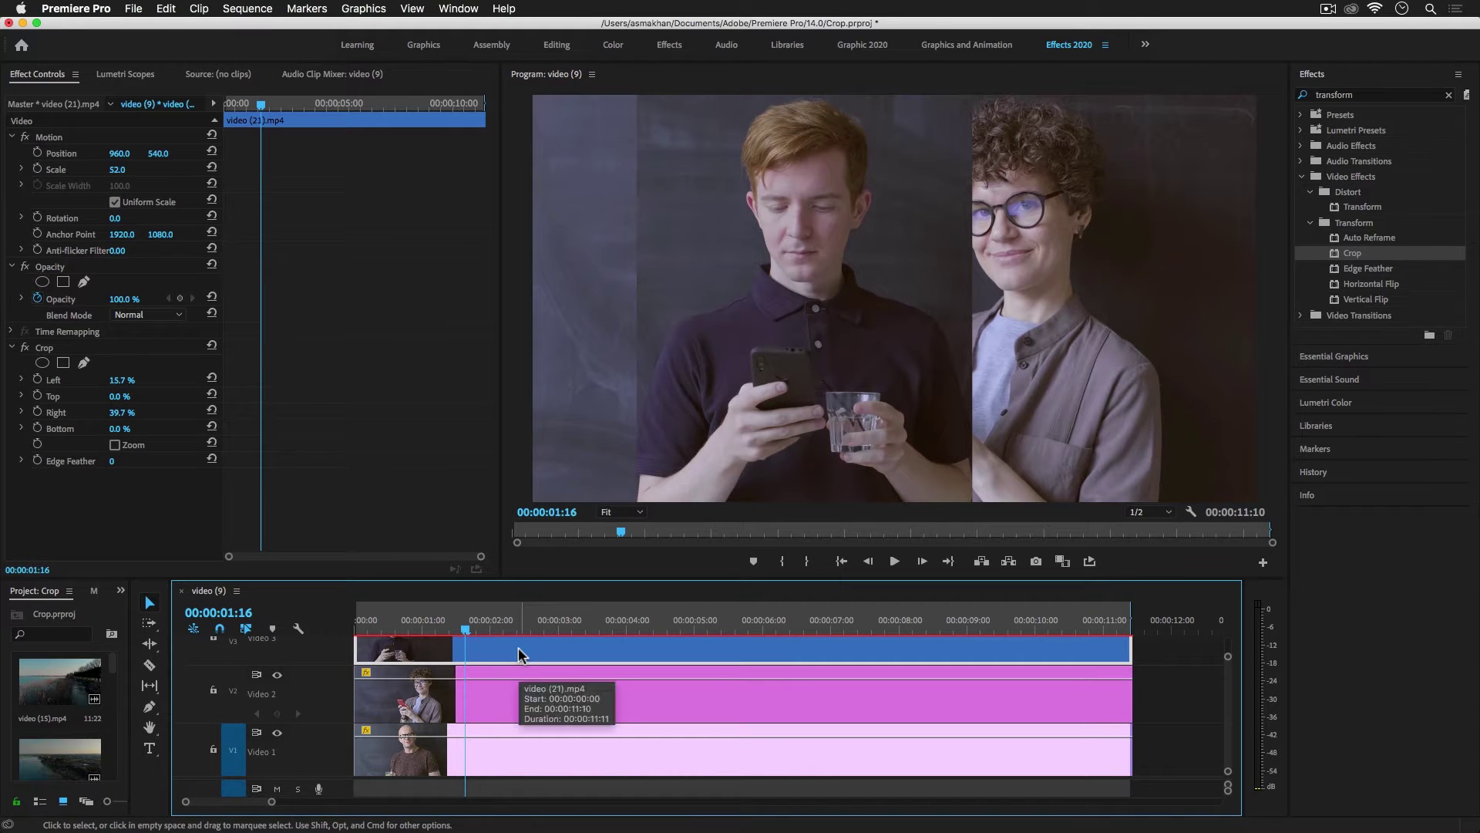
pyautogui.moveTo(117, 153); pyautogui.dragTo(439, 153)
pyautogui.moveTo(614, 154); pyautogui.dragTo(690, 154)
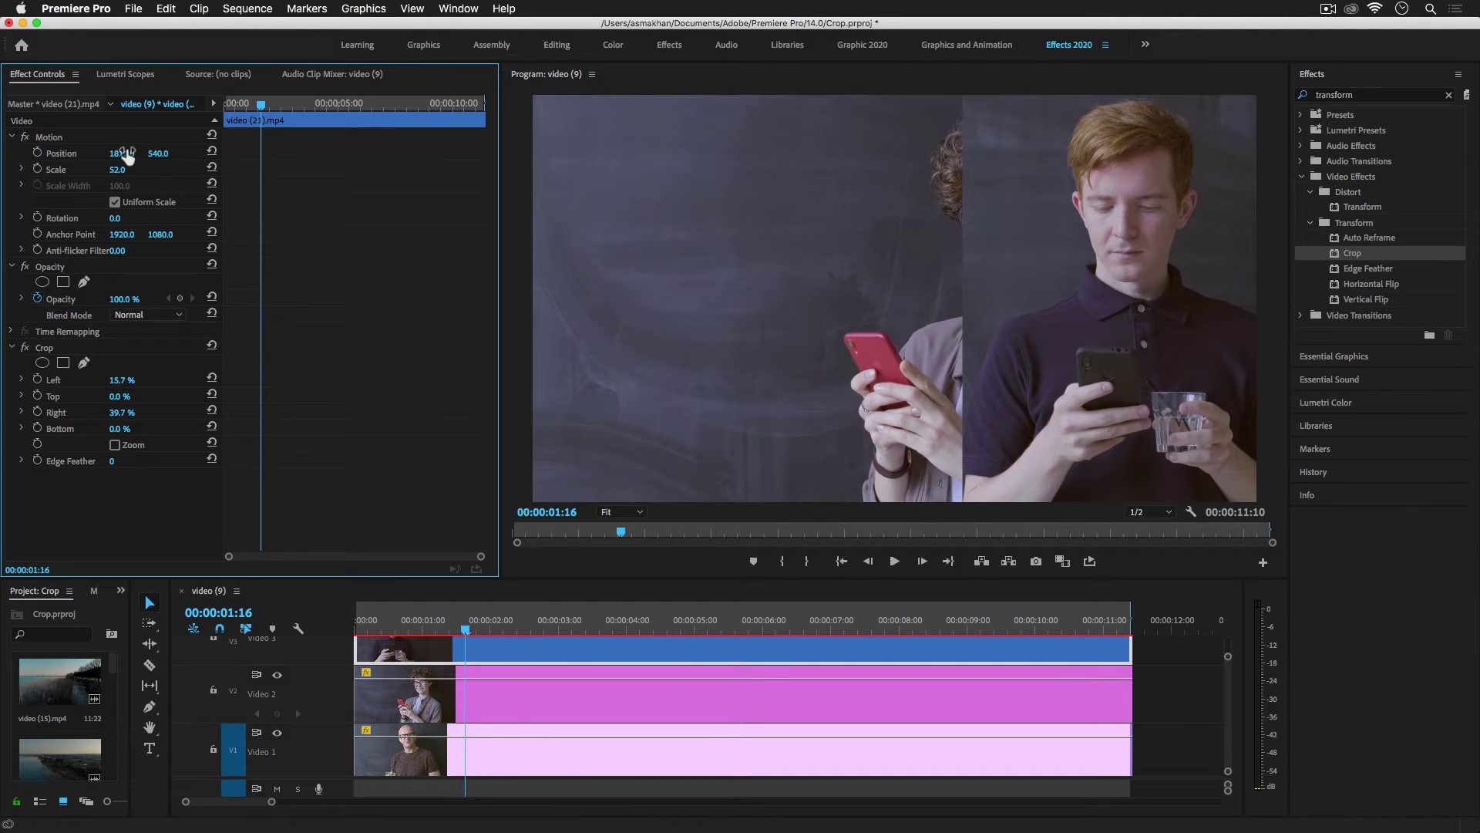
pyautogui.click(42, 348)
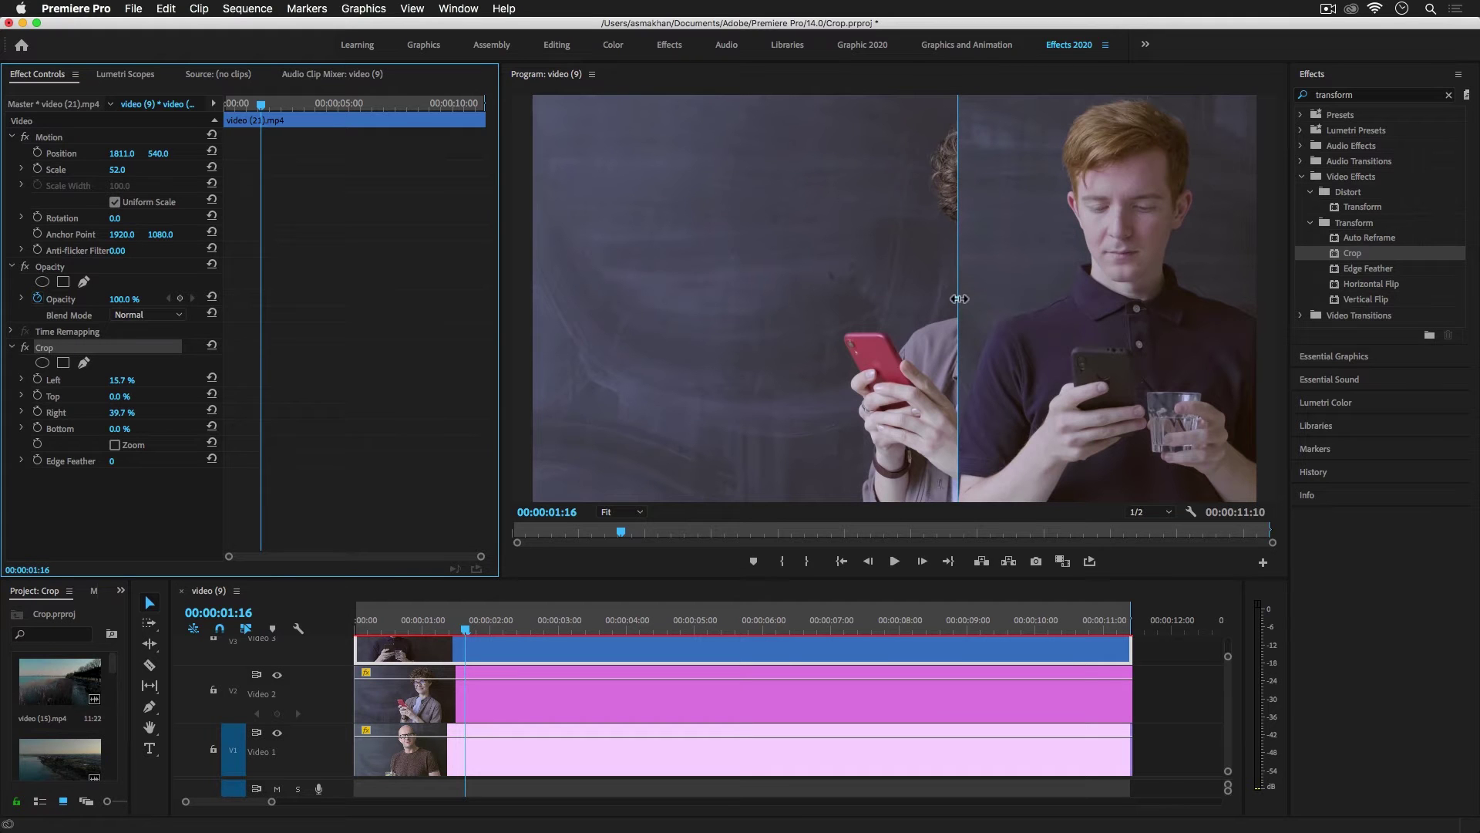
# Step: Apply the Crop effect to the video (20).mp4 clip on the Video 2 track and hide the Video 3 track
pyautogui.click(532, 701)
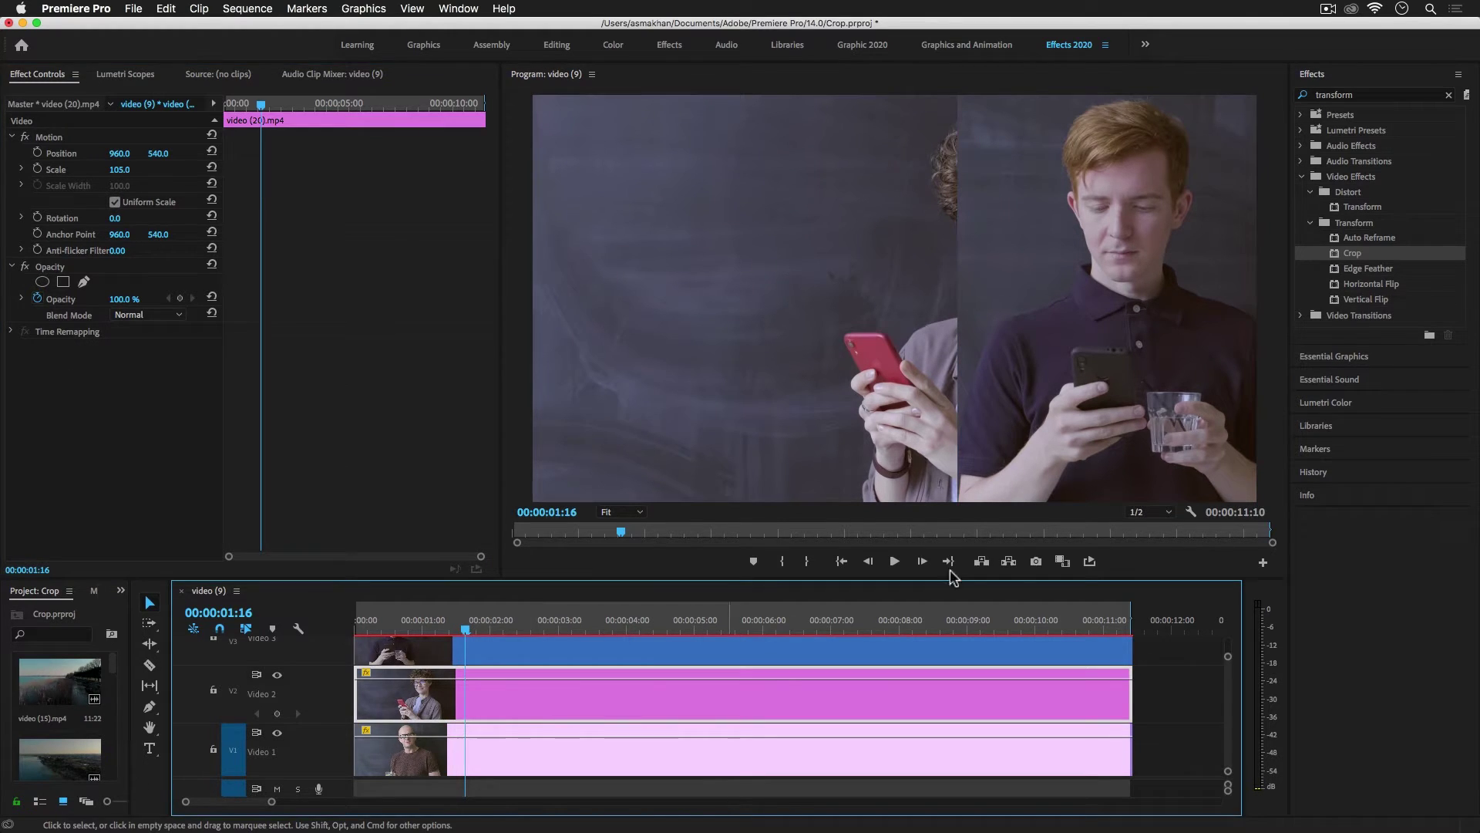
pyautogui.moveTo(1355, 256); pyautogui.dragTo(513, 694)
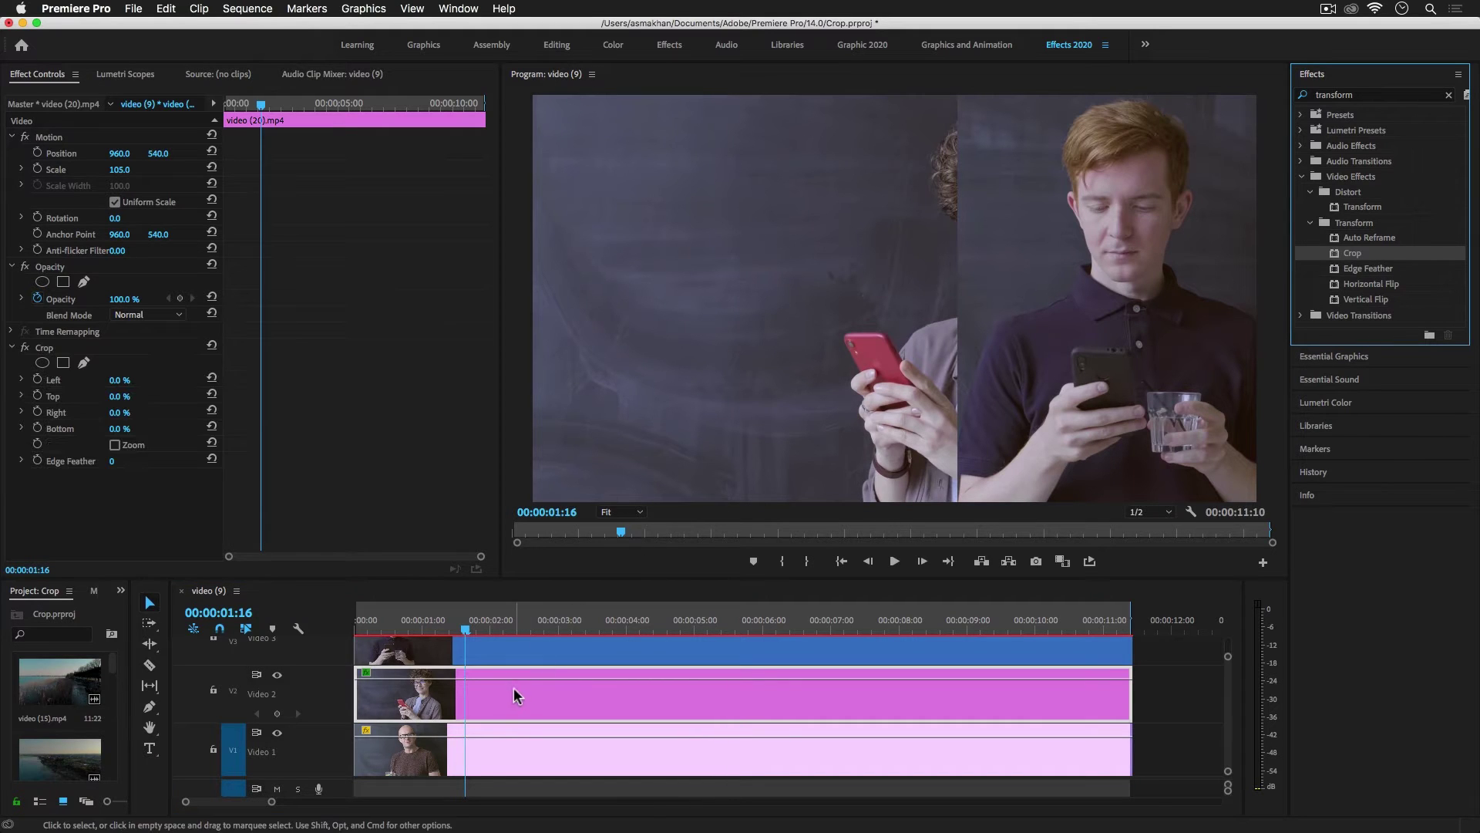
pyautogui.click(302, 665)
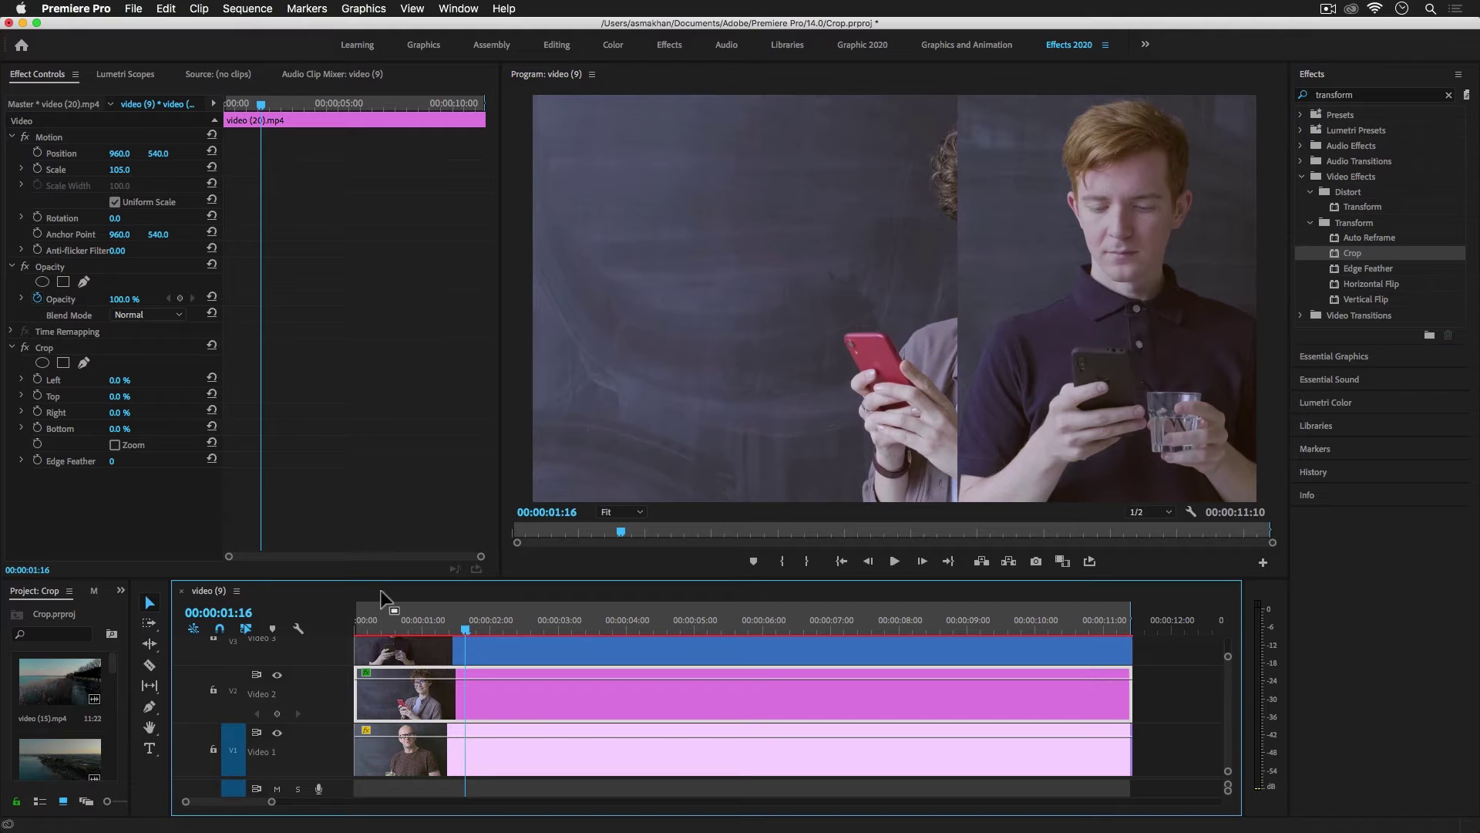
pyautogui.moveTo(378, 578); pyautogui.dragTo(336, 536)
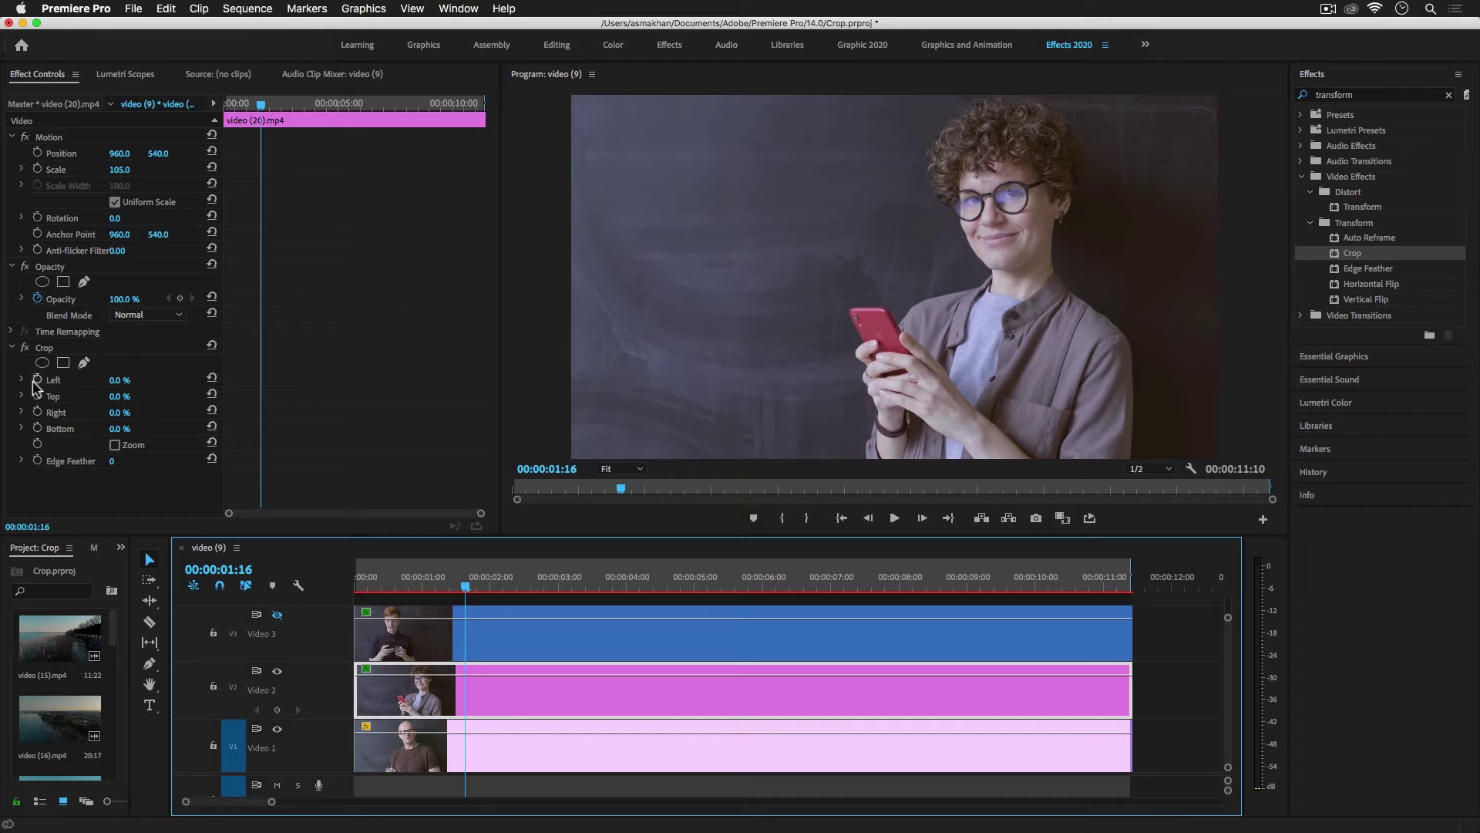
# Step: Crop the Video 2 clip with the on-screen handles to about 40.9% from the left and 14% from the right
pyautogui.click(46, 348)
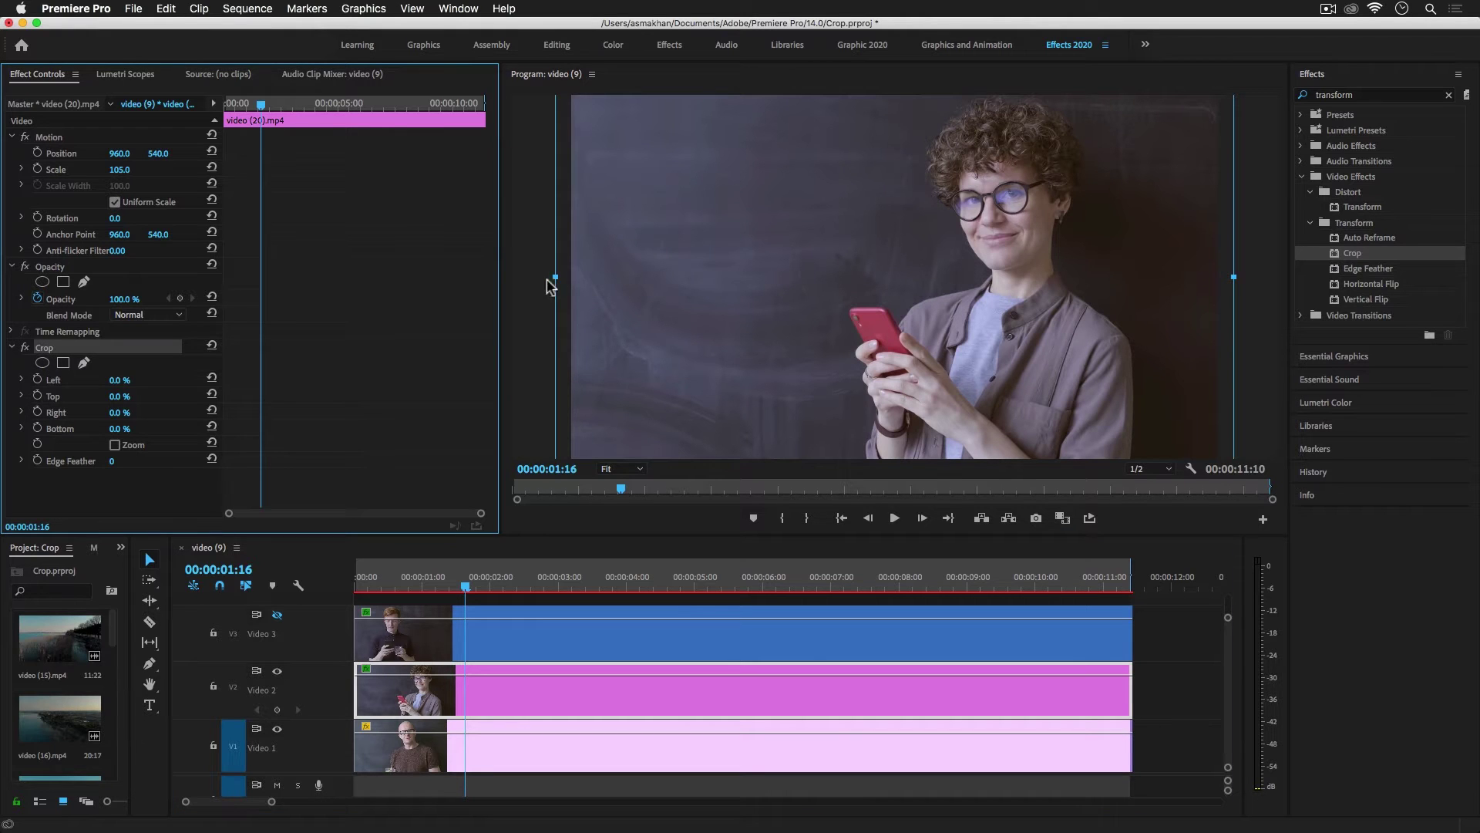
pyautogui.moveTo(554, 277); pyautogui.dragTo(835, 293)
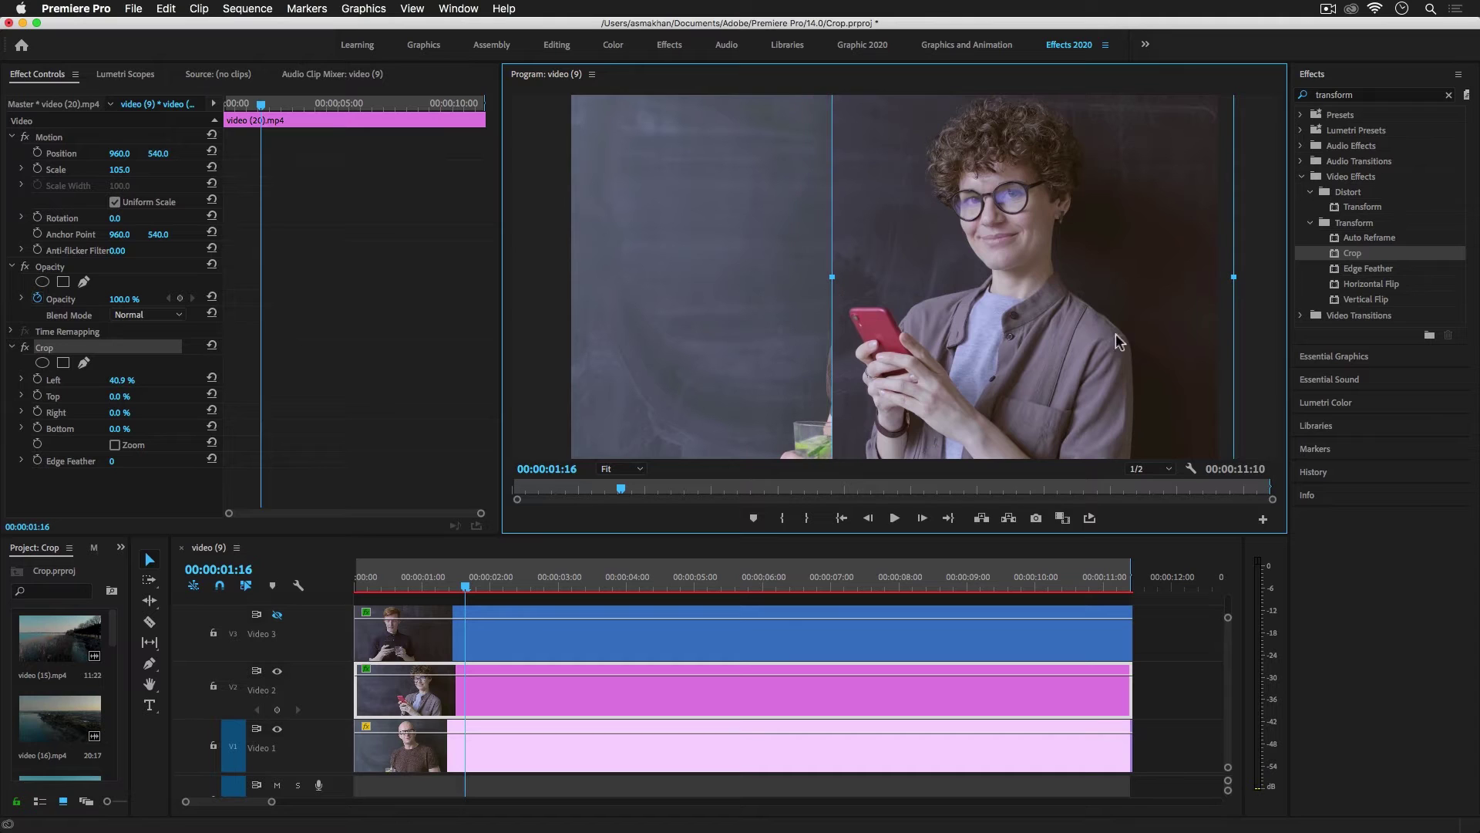
pyautogui.moveTo(1232, 279); pyautogui.dragTo(1142, 297)
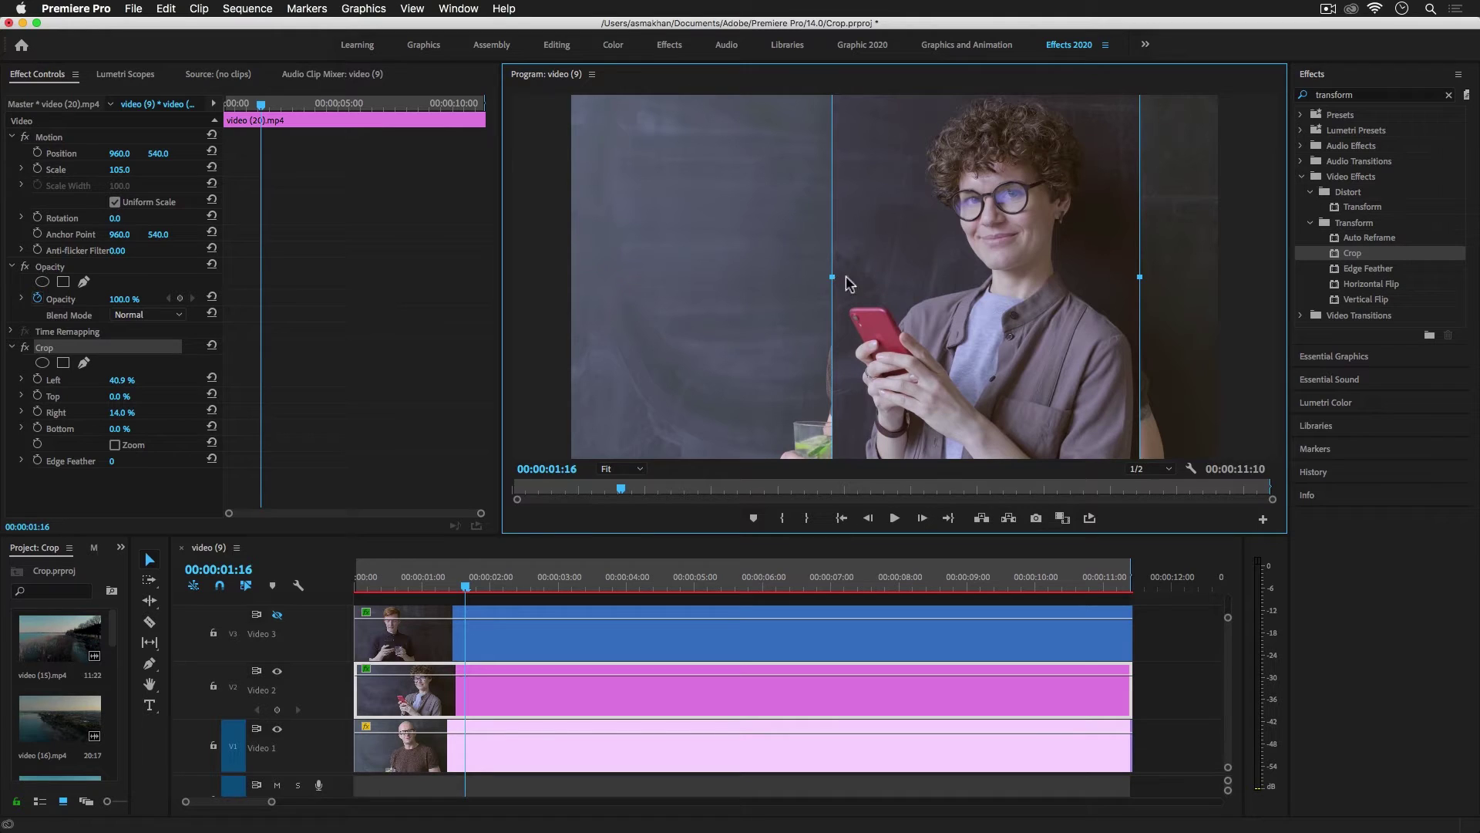
# Step: Hide the Video 1 track while keeping the Video 2 clip selected
pyautogui.click(532, 693)
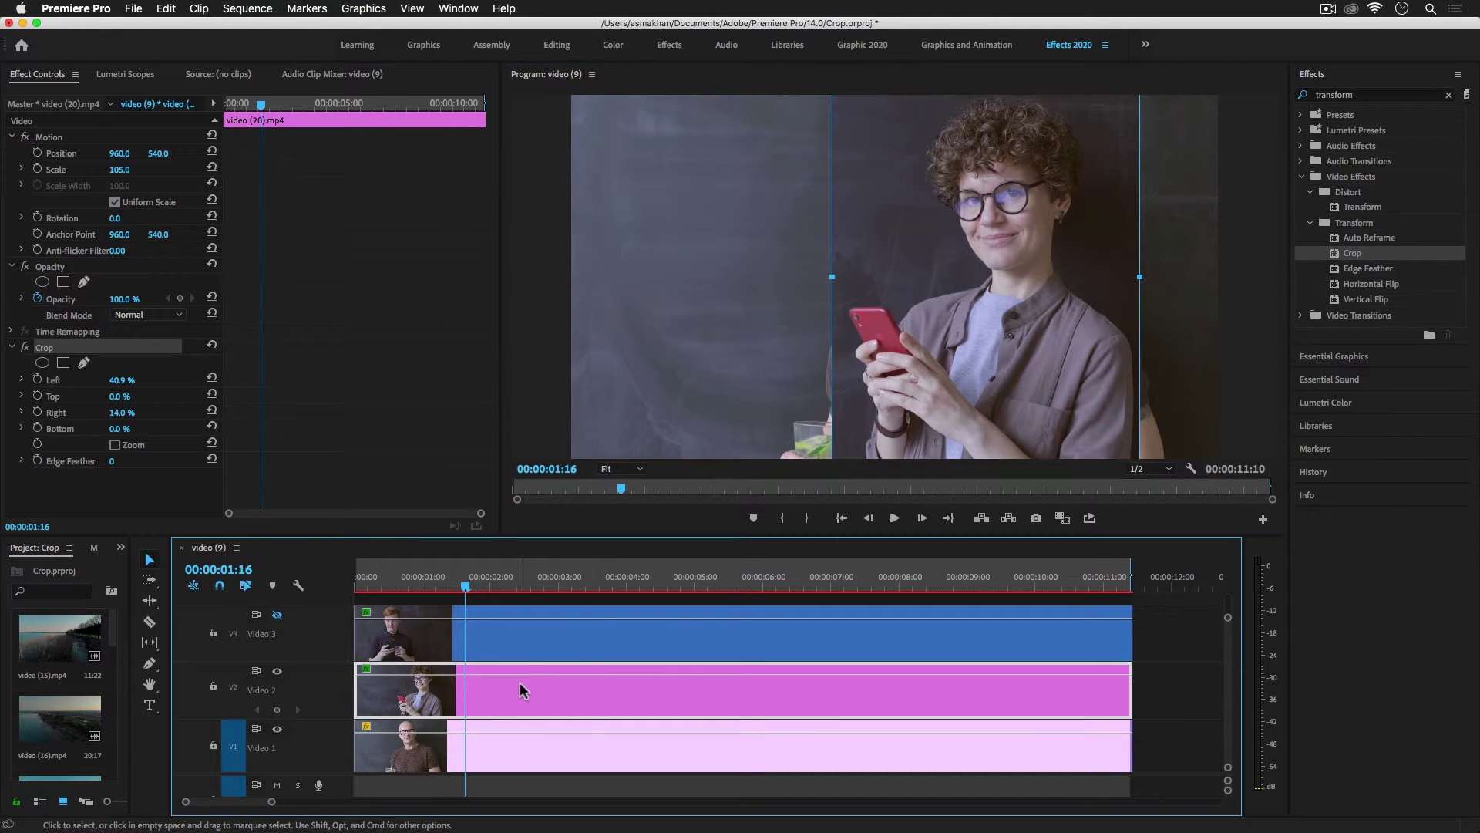
pyautogui.click(525, 641)
pyautogui.click(502, 699)
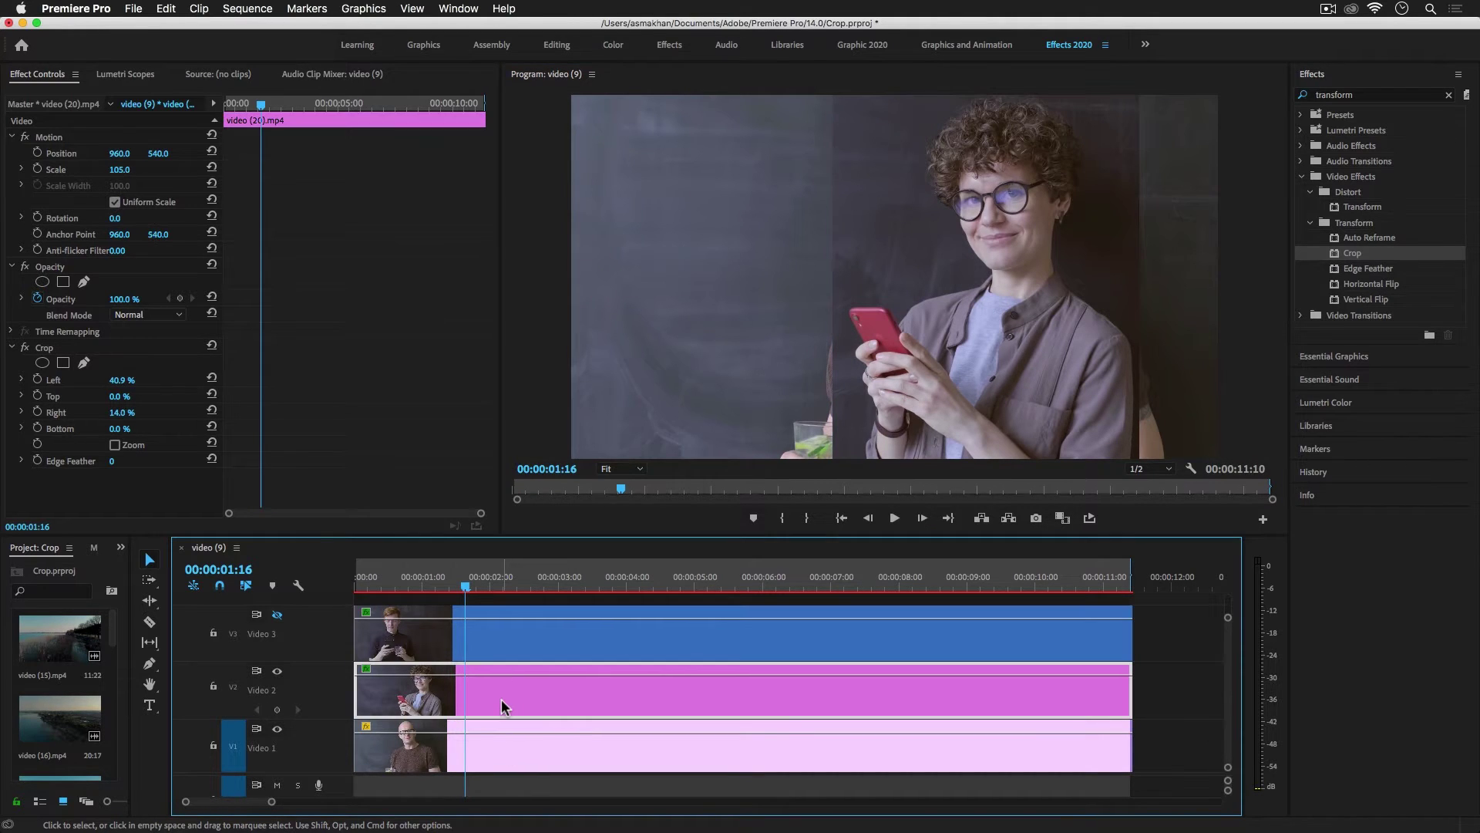
pyautogui.click(277, 729)
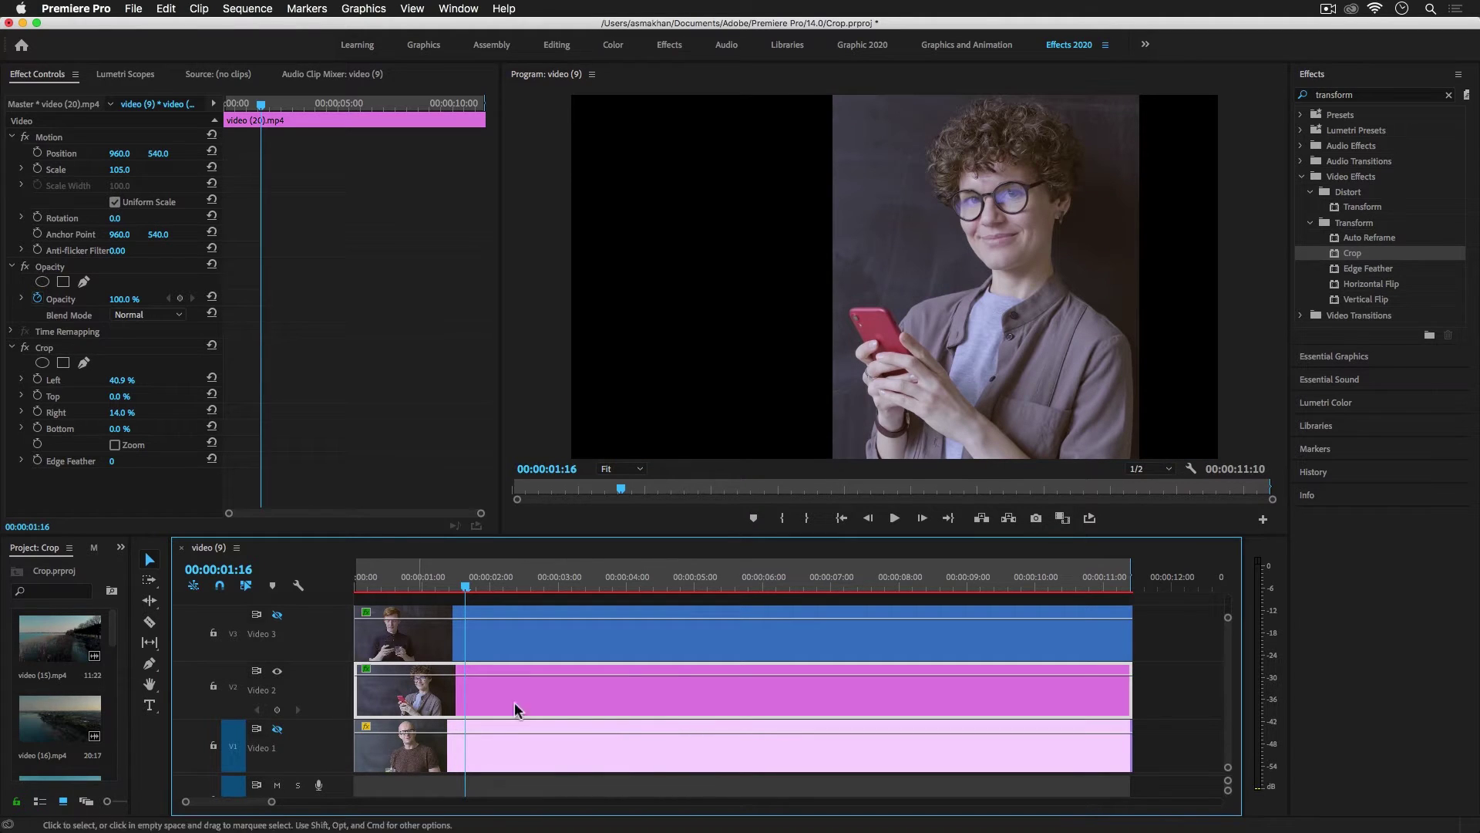
# Step: Show the Video 3 track again and set the Video 2 clip's horizontal position to 420
pyautogui.click(654, 625)
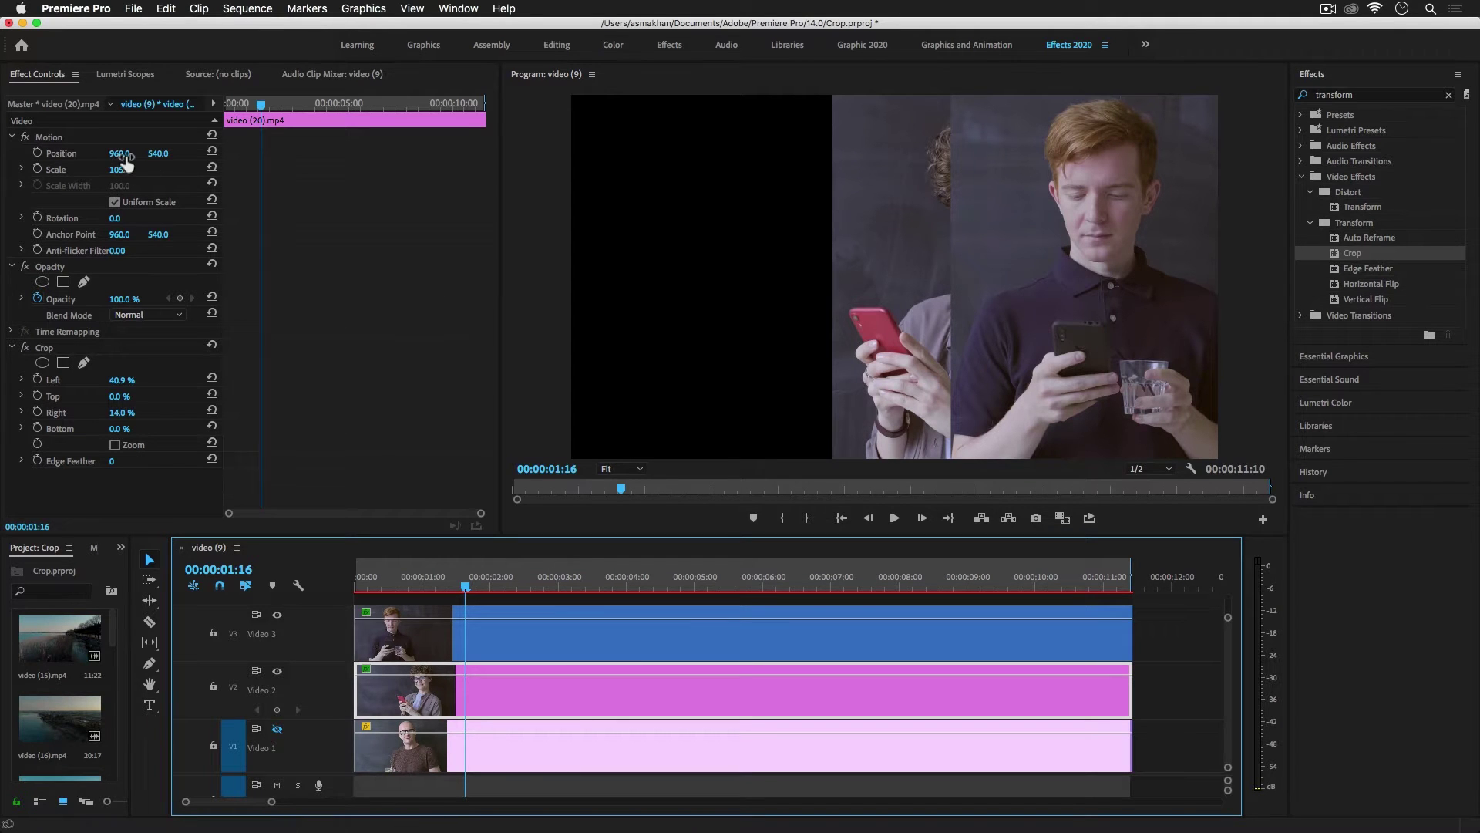
pyautogui.moveTo(119, 154); pyautogui.dragTo(17, 154)
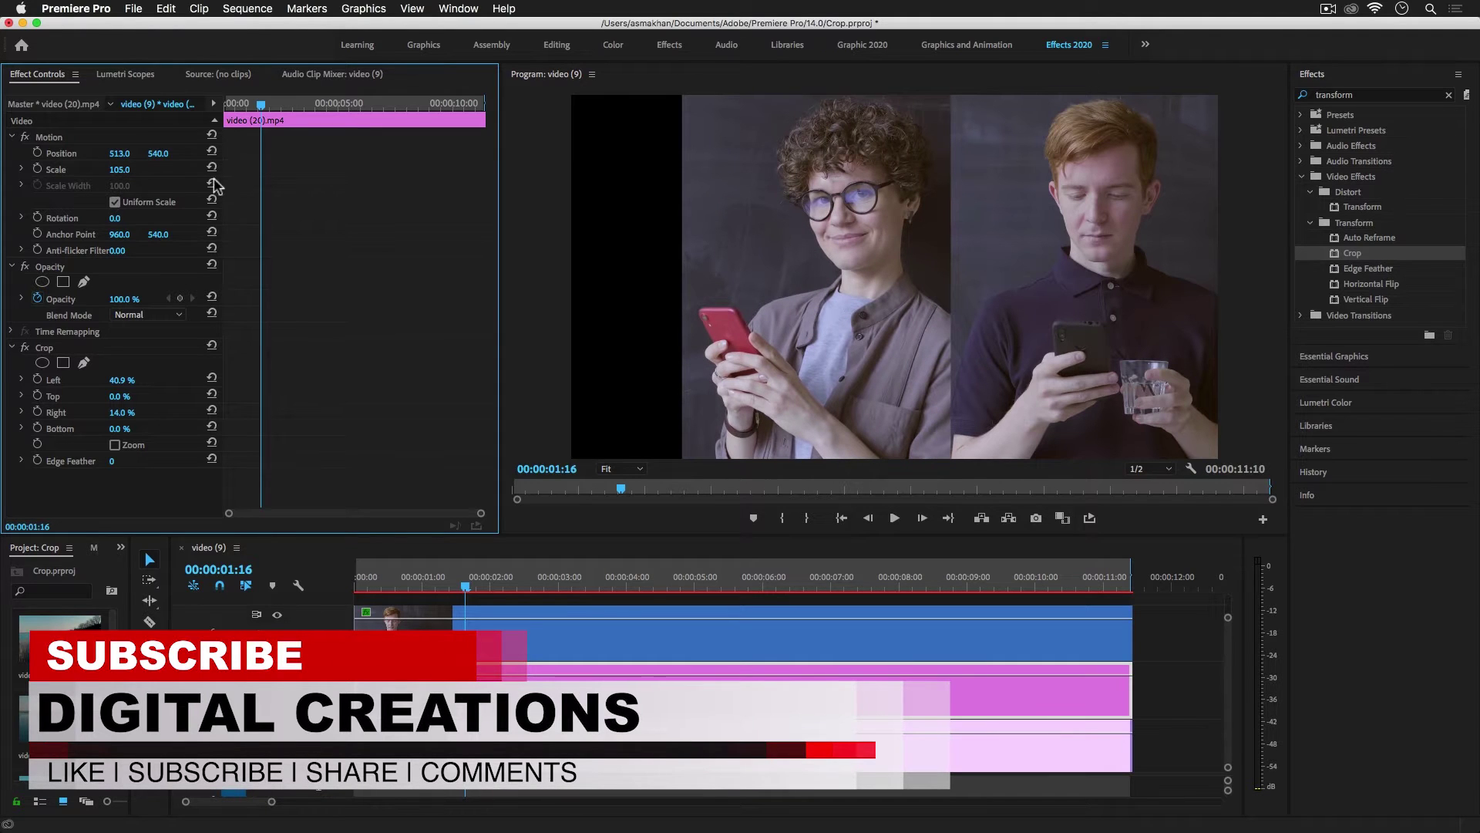
pyautogui.moveTo(117, 160); pyautogui.dragTo(97, 159)
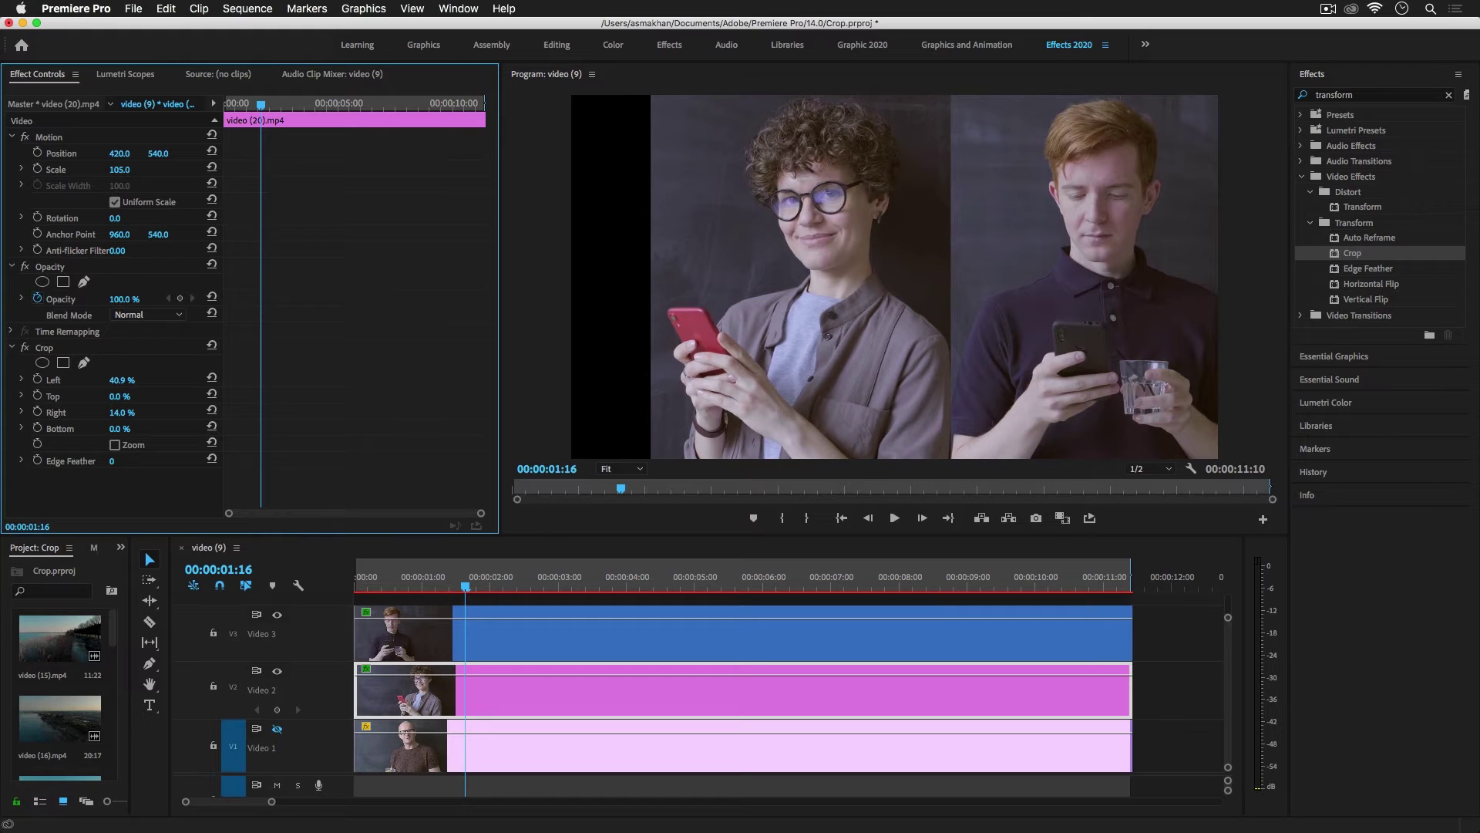
# Step: Shift the Video 3 clip to horizontal position 1846 and the Video 2 clip to horizontal position 609
pyautogui.click(485, 631)
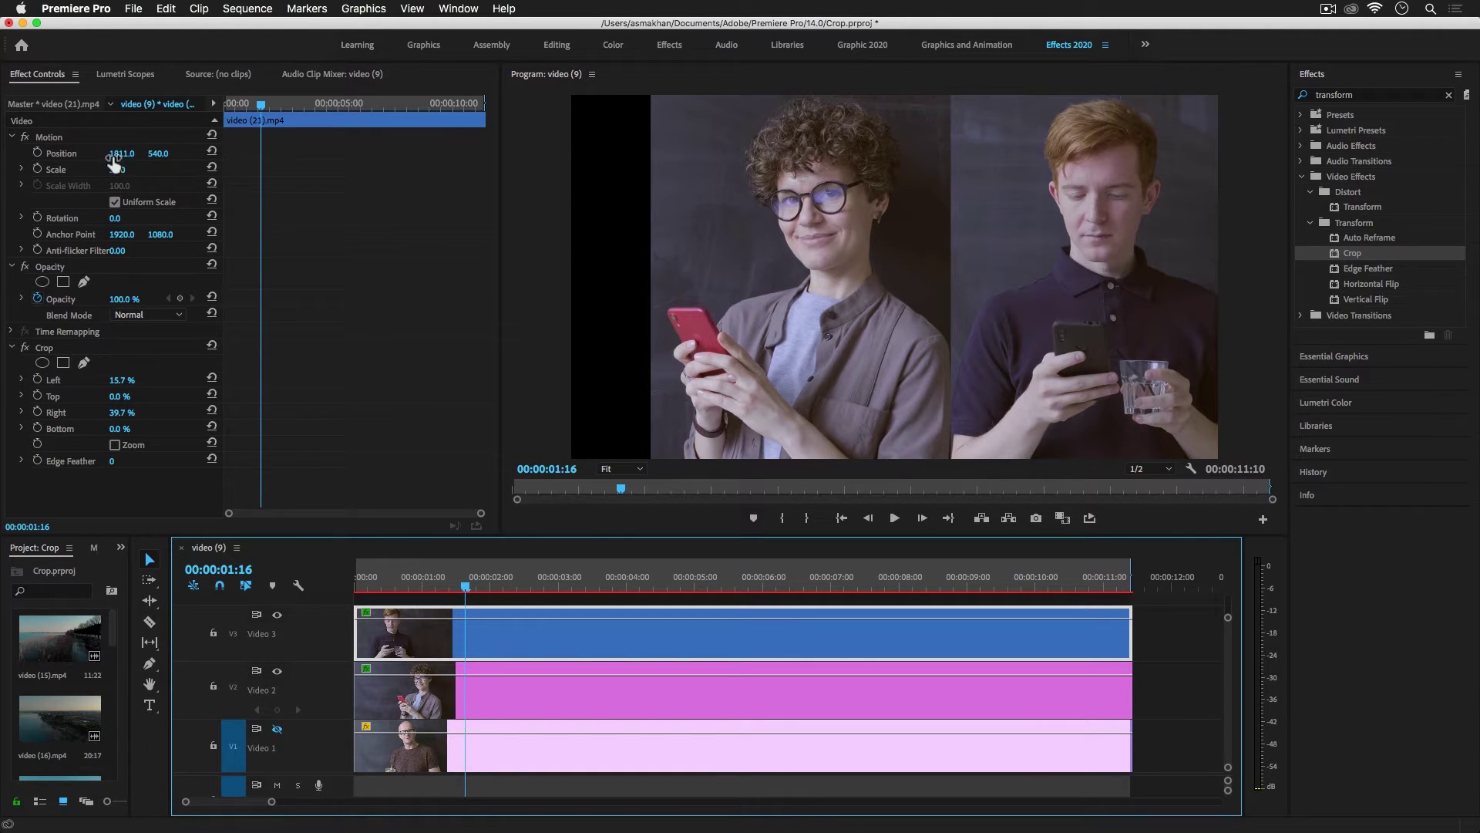
pyautogui.moveTo(120, 153); pyautogui.dragTo(147, 154)
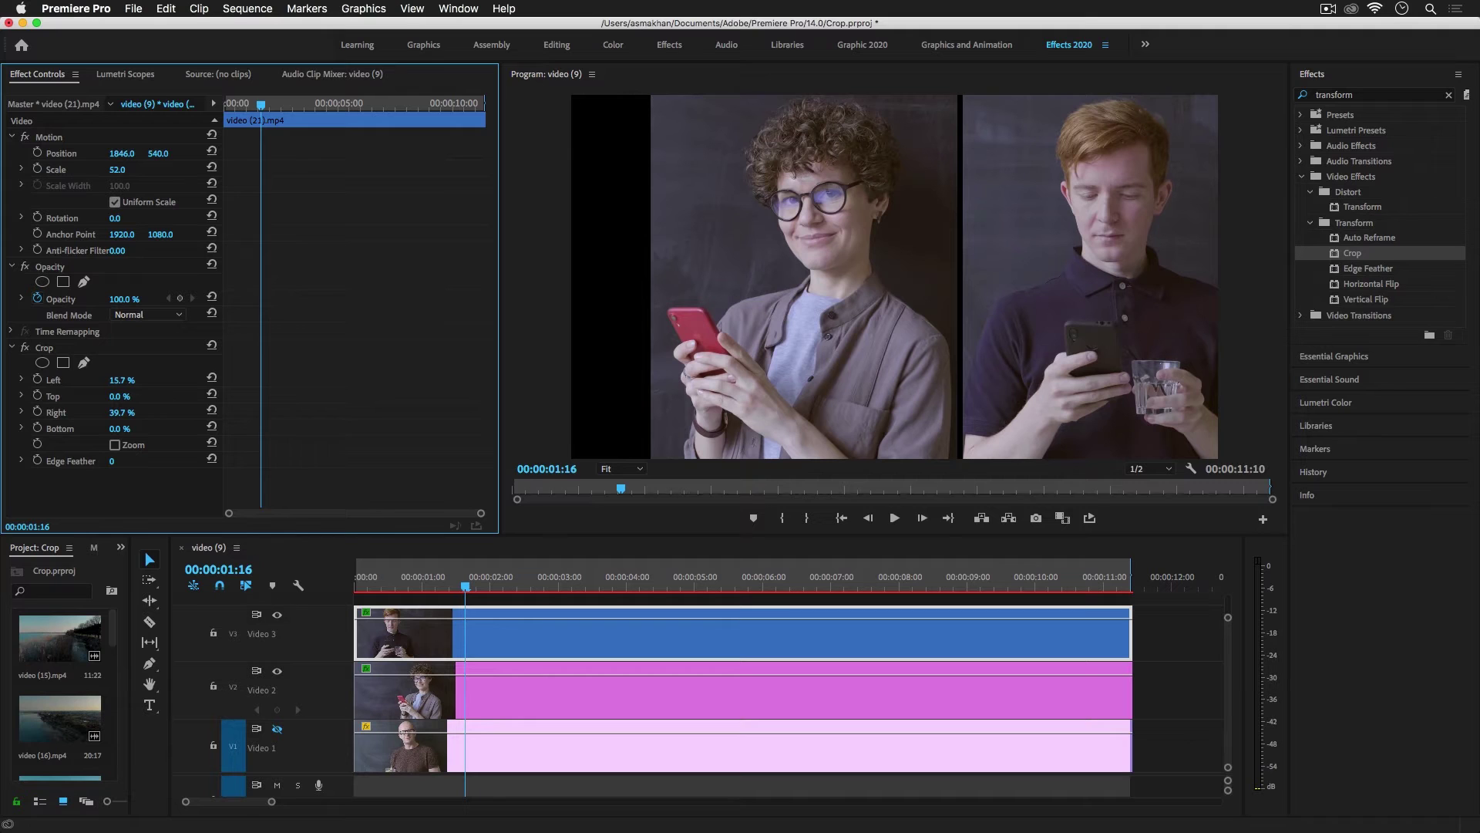
pyautogui.click(461, 676)
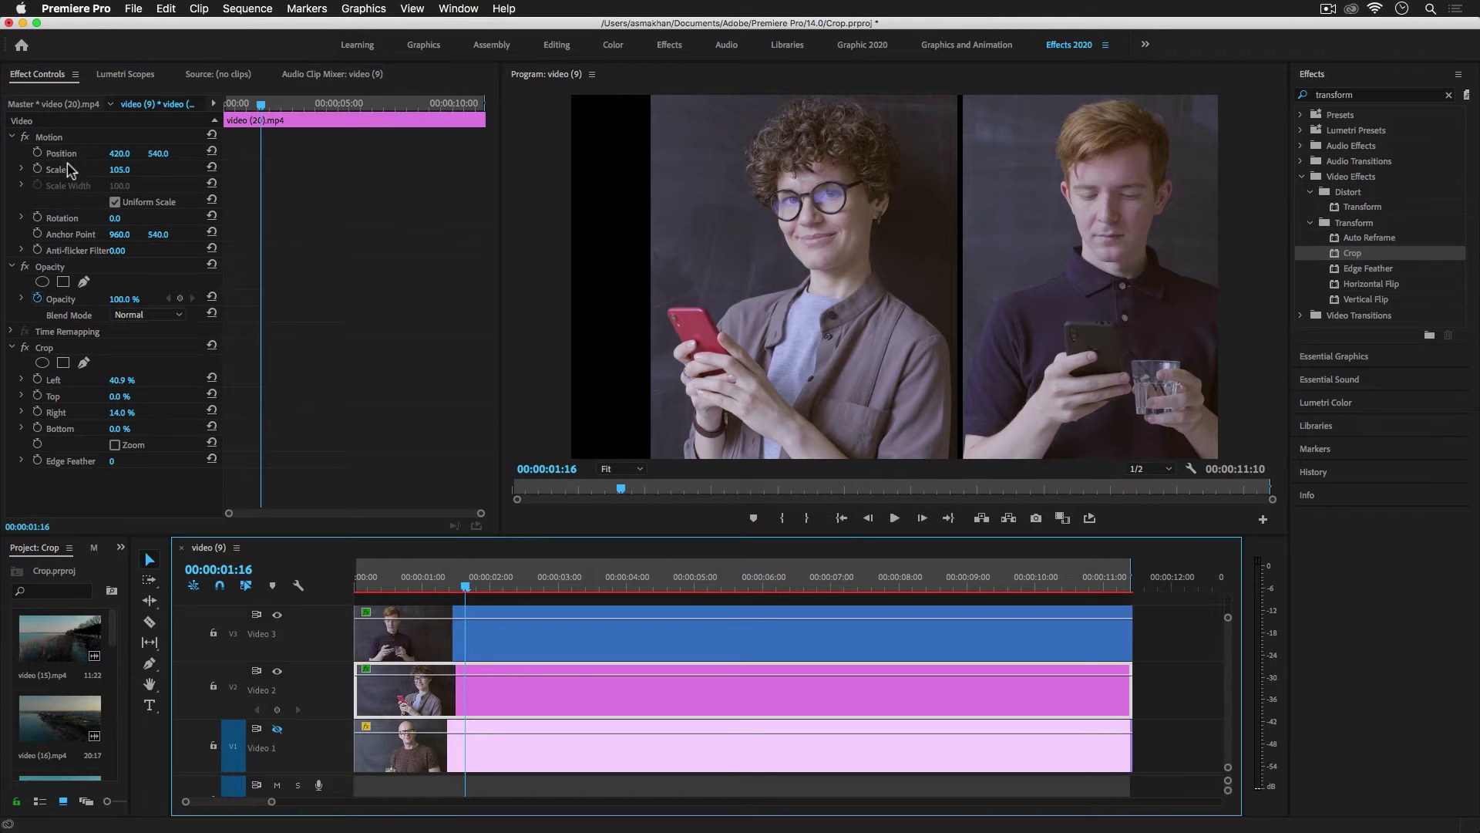
pyautogui.click(119, 169)
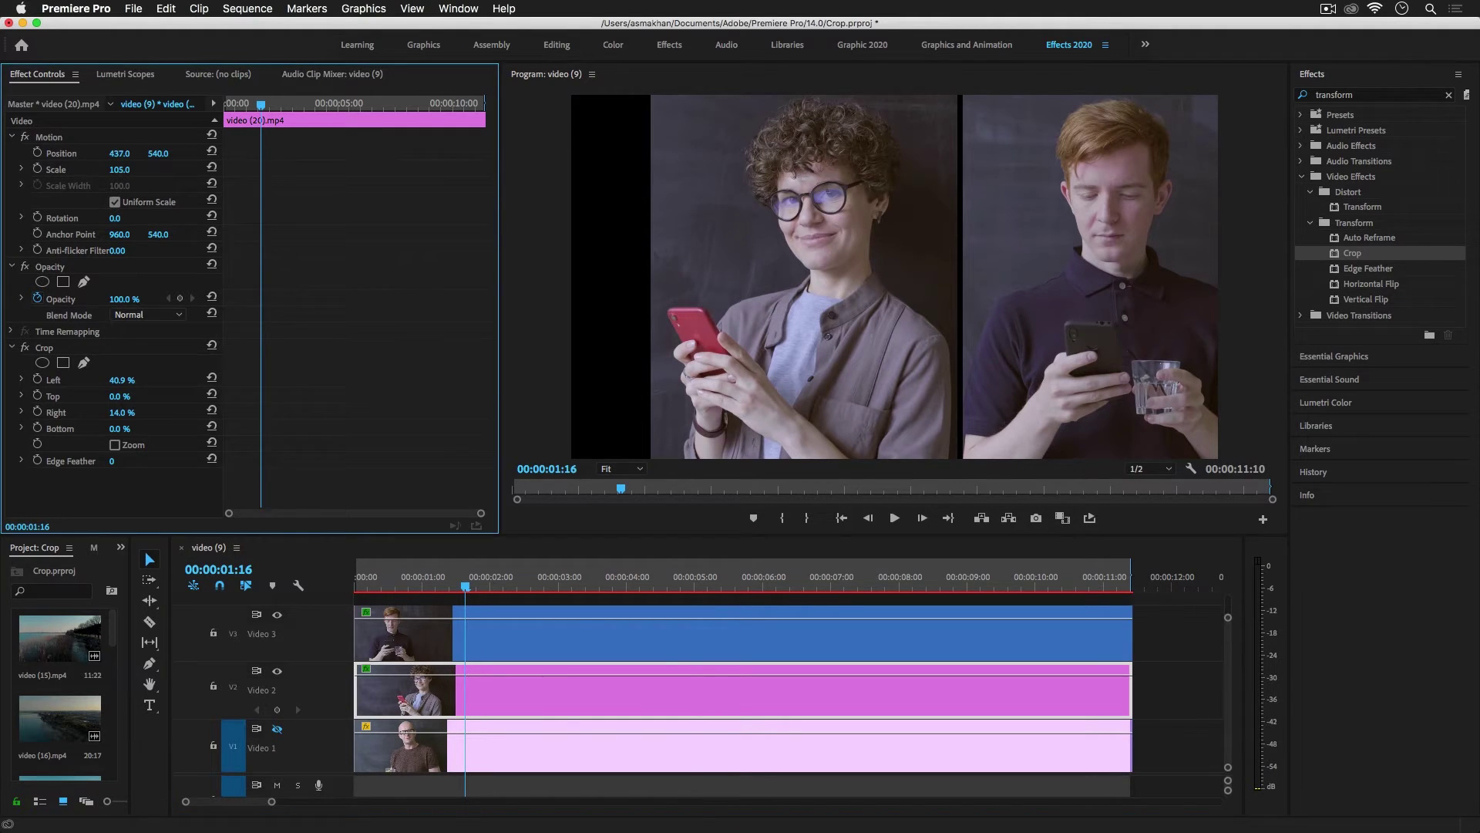
pyautogui.moveTo(119, 153); pyautogui.dragTo(11, 153)
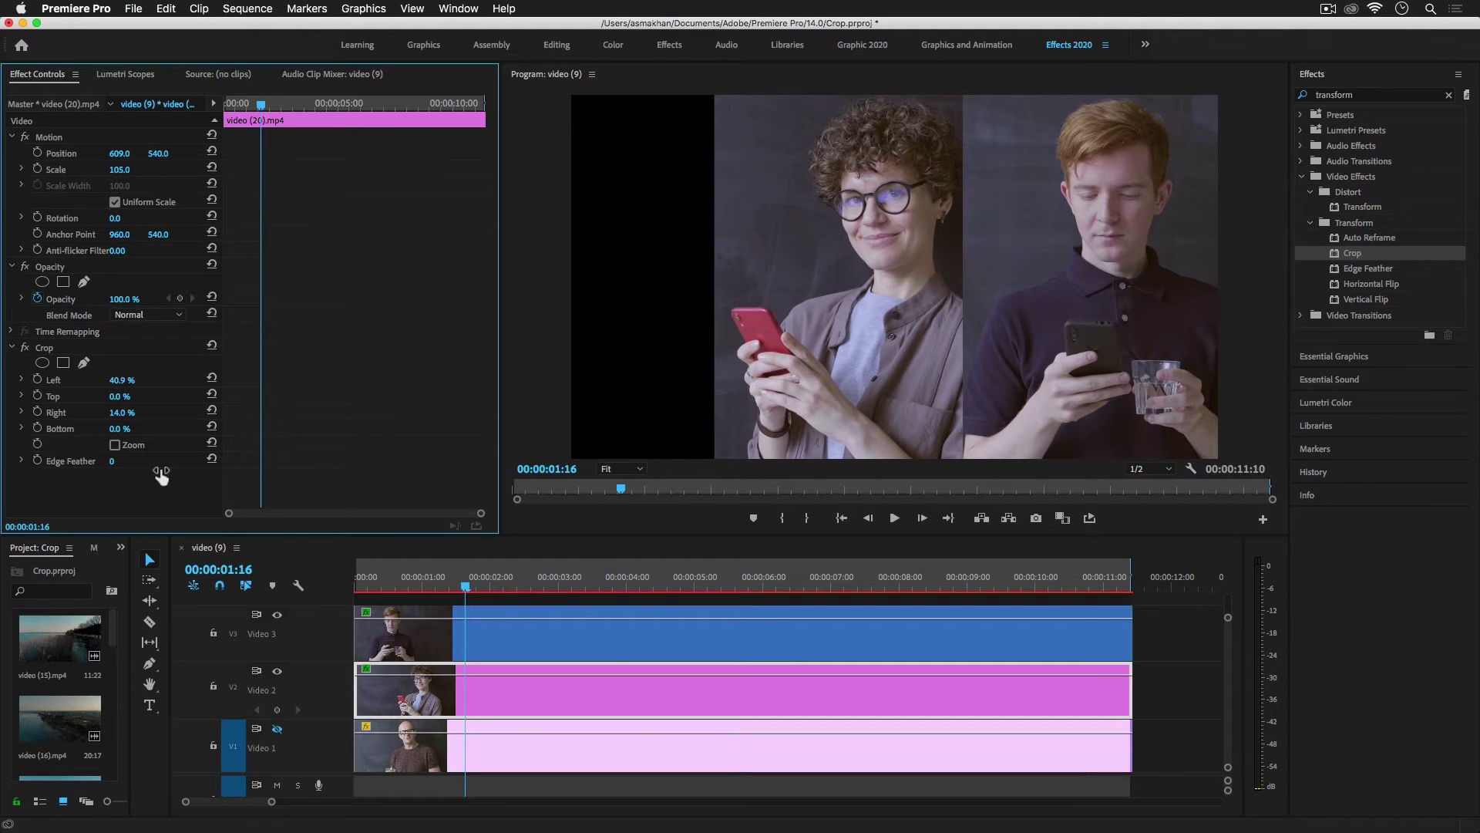
# Step: Increase the Video 2 clip's left crop to about 43.2% with the on-screen crop handle
pyautogui.click(563, 687)
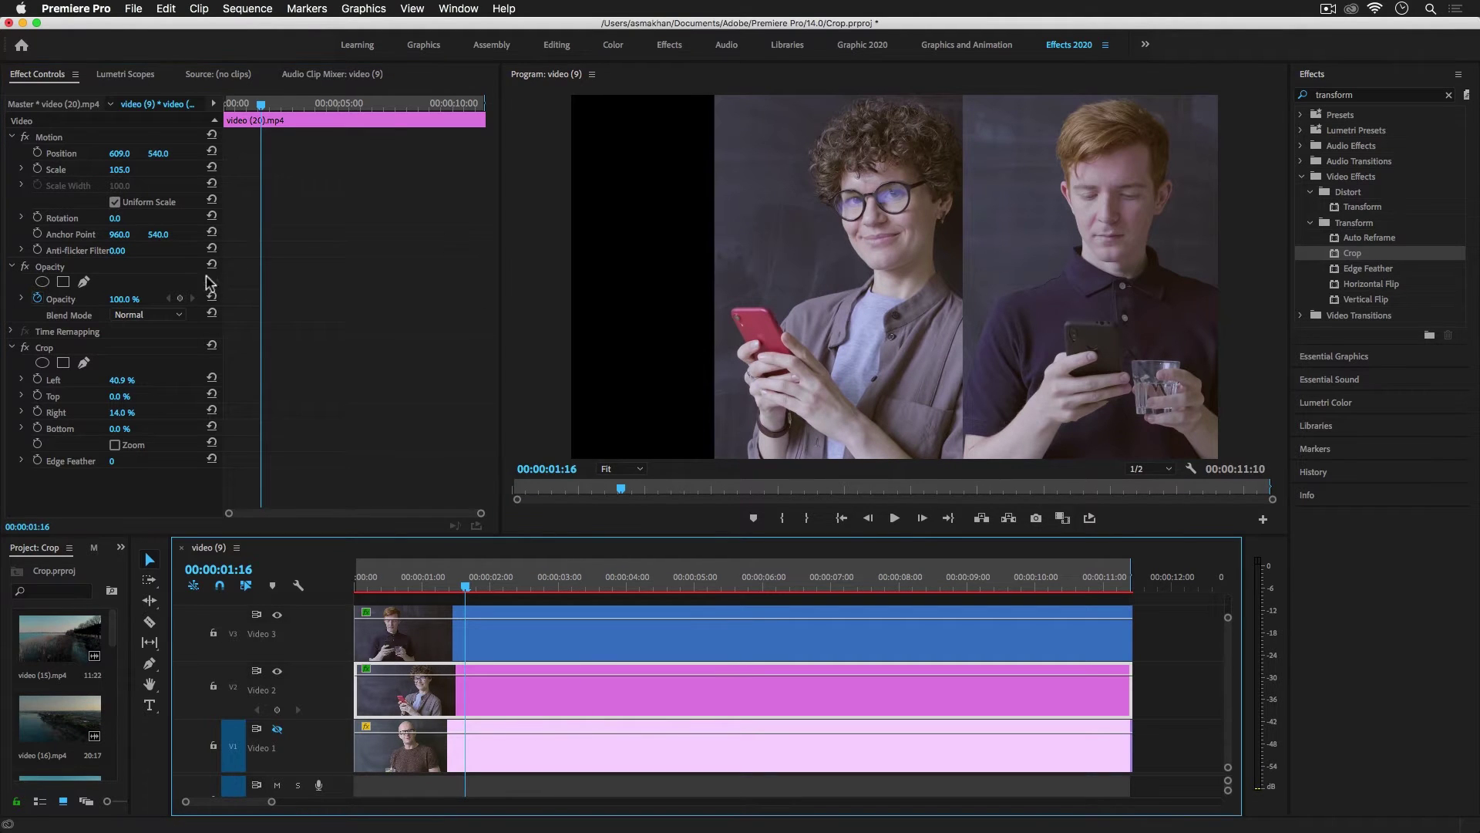
pyautogui.click(65, 349)
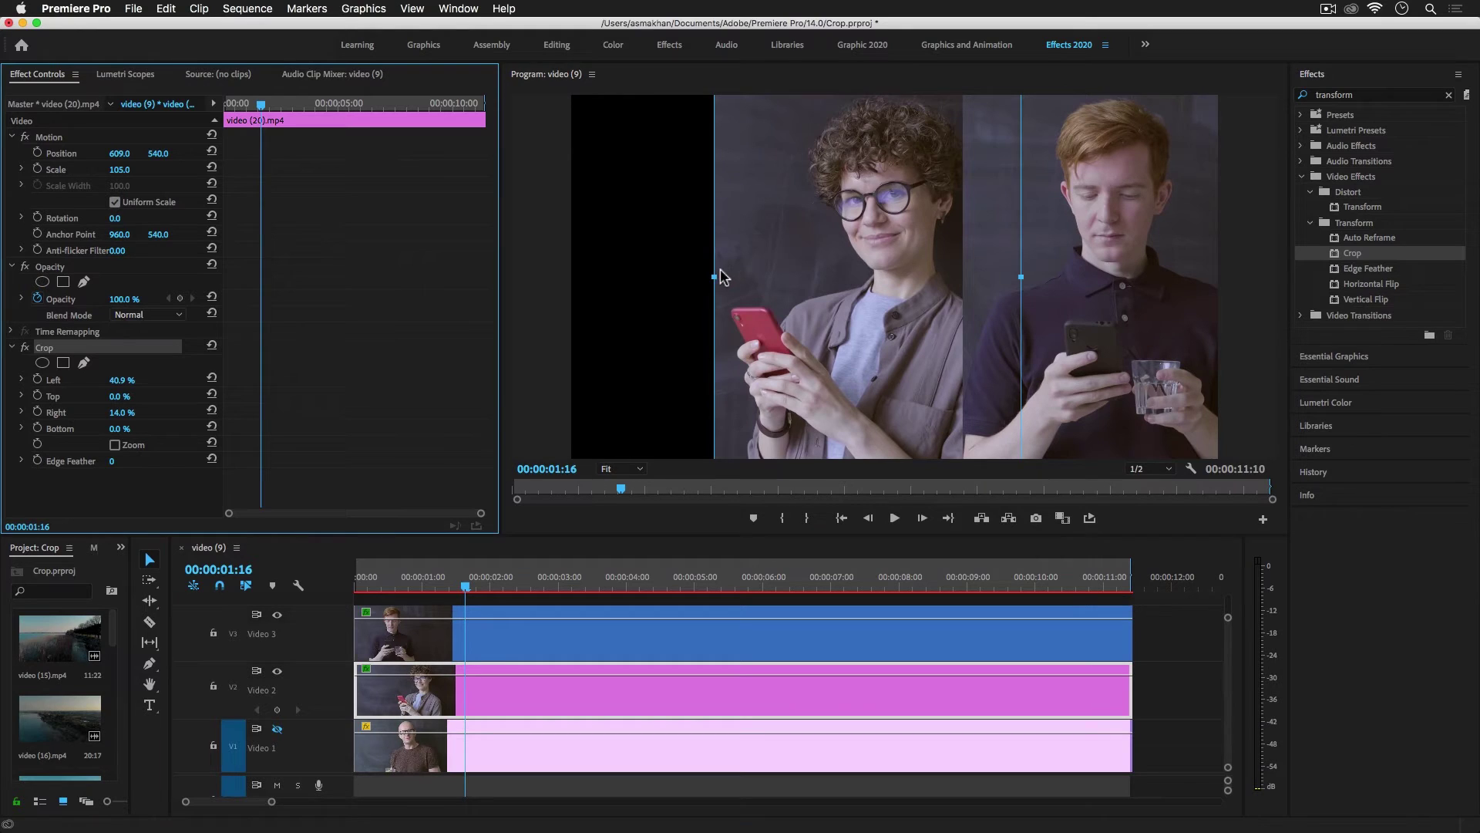
pyautogui.moveTo(714, 276); pyautogui.dragTo(730, 275)
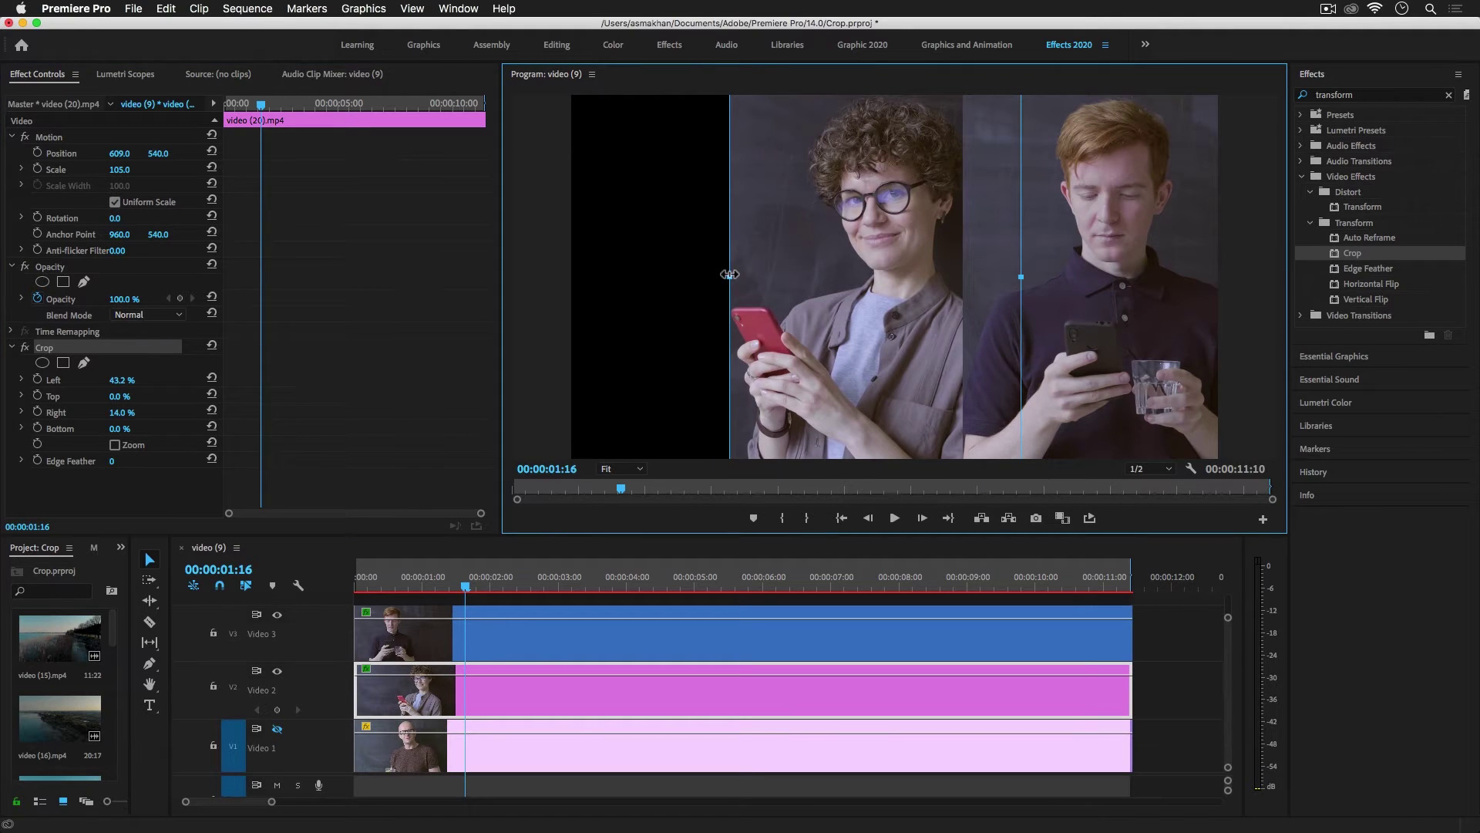
# Step: Show only the Video 1 track and apply the Crop effect to its video (9).mp4 clip
pyautogui.click(585, 641)
pyautogui.click(517, 748)
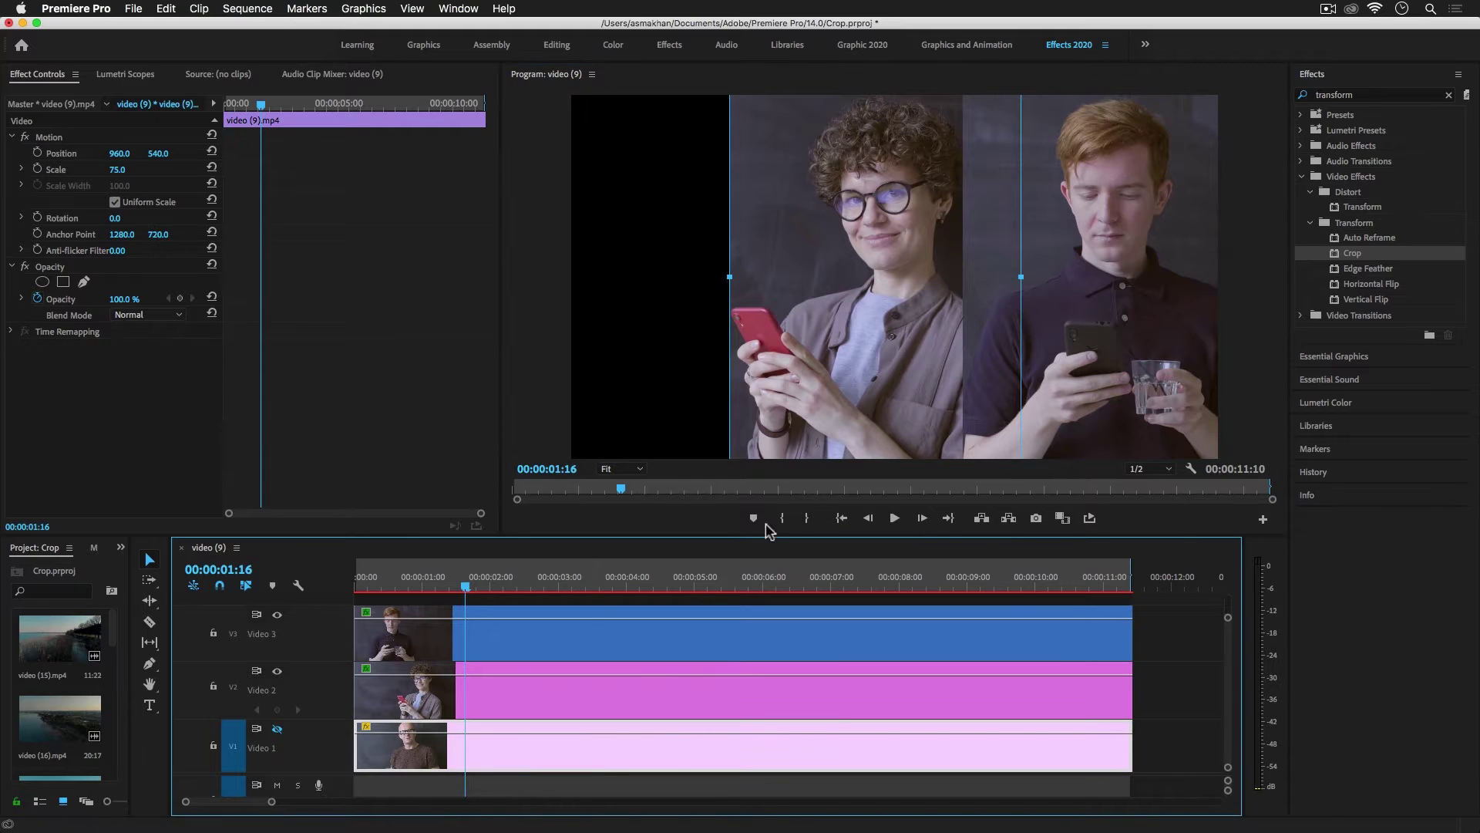
pyautogui.click(277, 729)
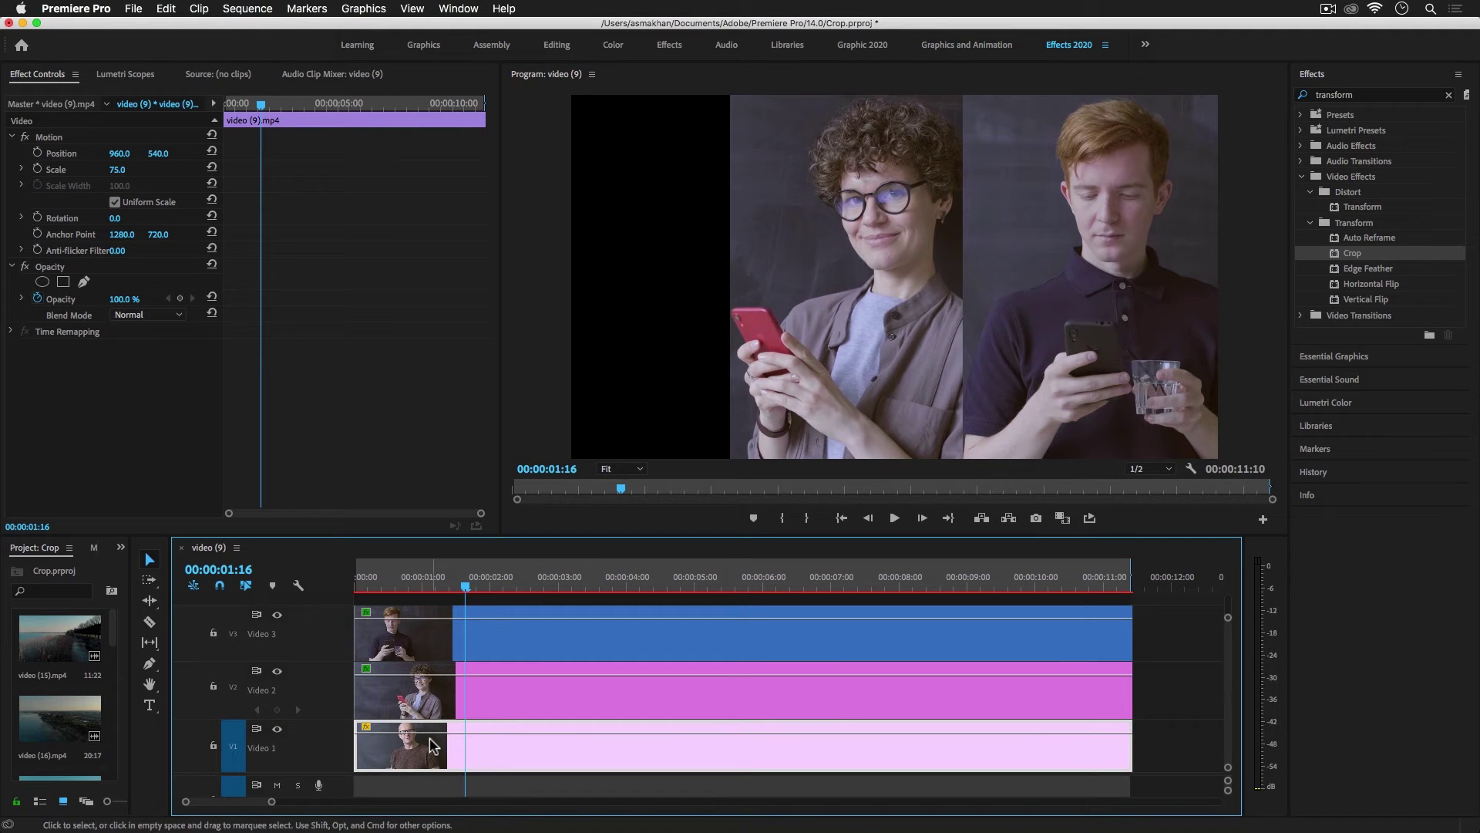
pyautogui.click(277, 671)
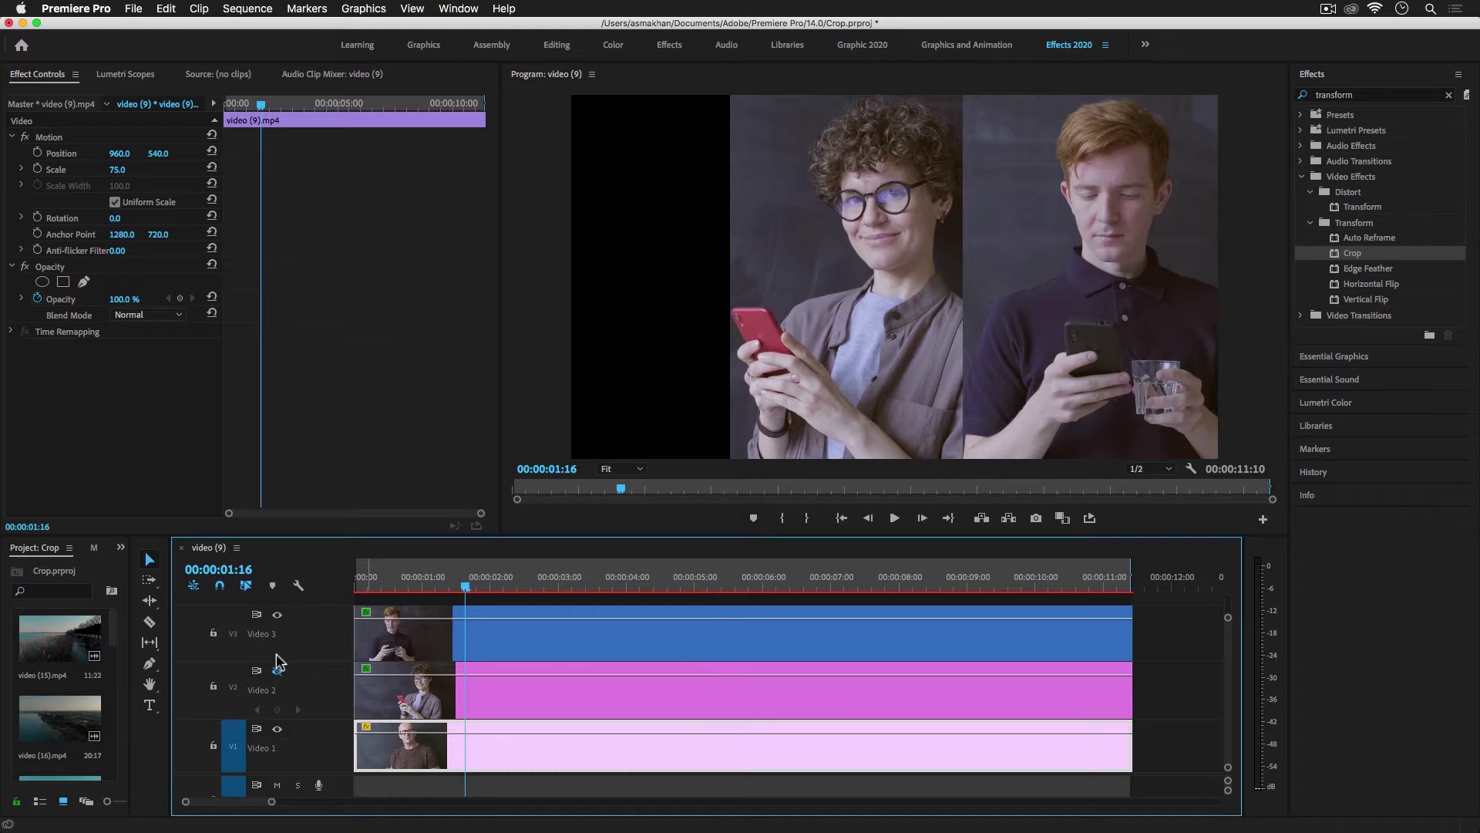
pyautogui.click(277, 617)
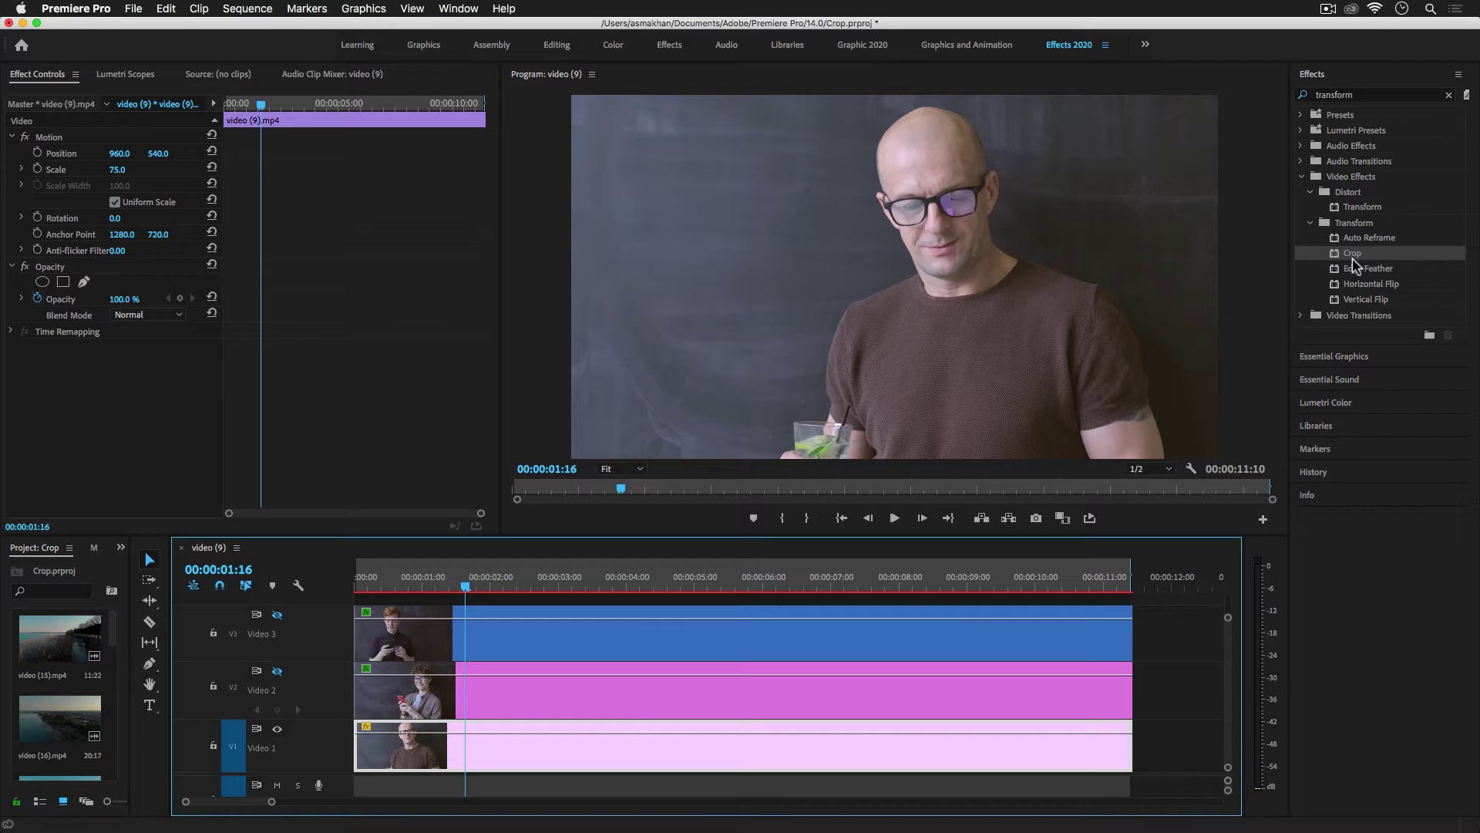
pyautogui.moveTo(1354, 264); pyautogui.dragTo(472, 742)
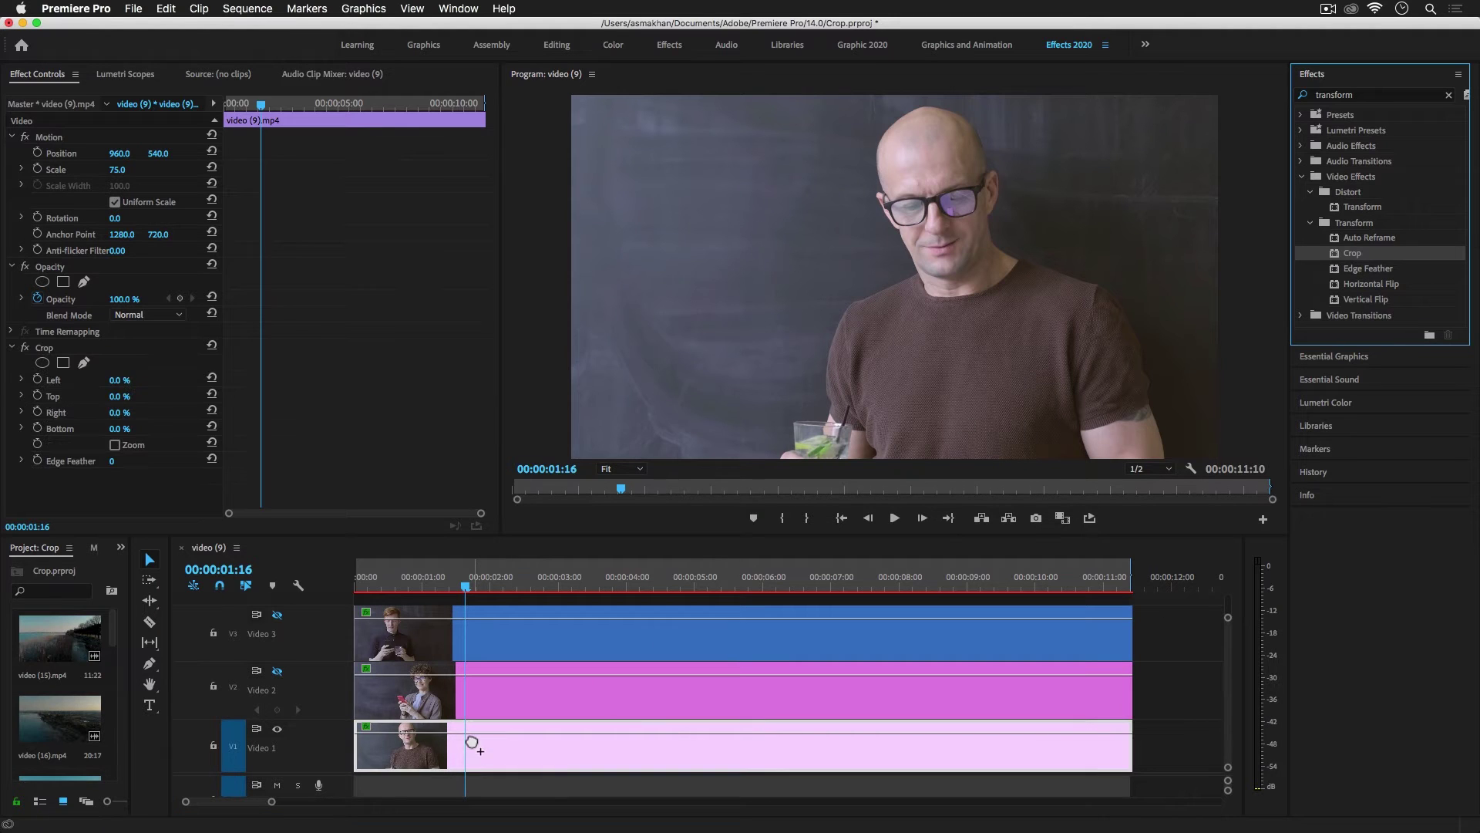
# Step: Crop the Video 1 clip 32% from the left and 24% from the right, and set its horizontal position to 242
pyautogui.click(54, 347)
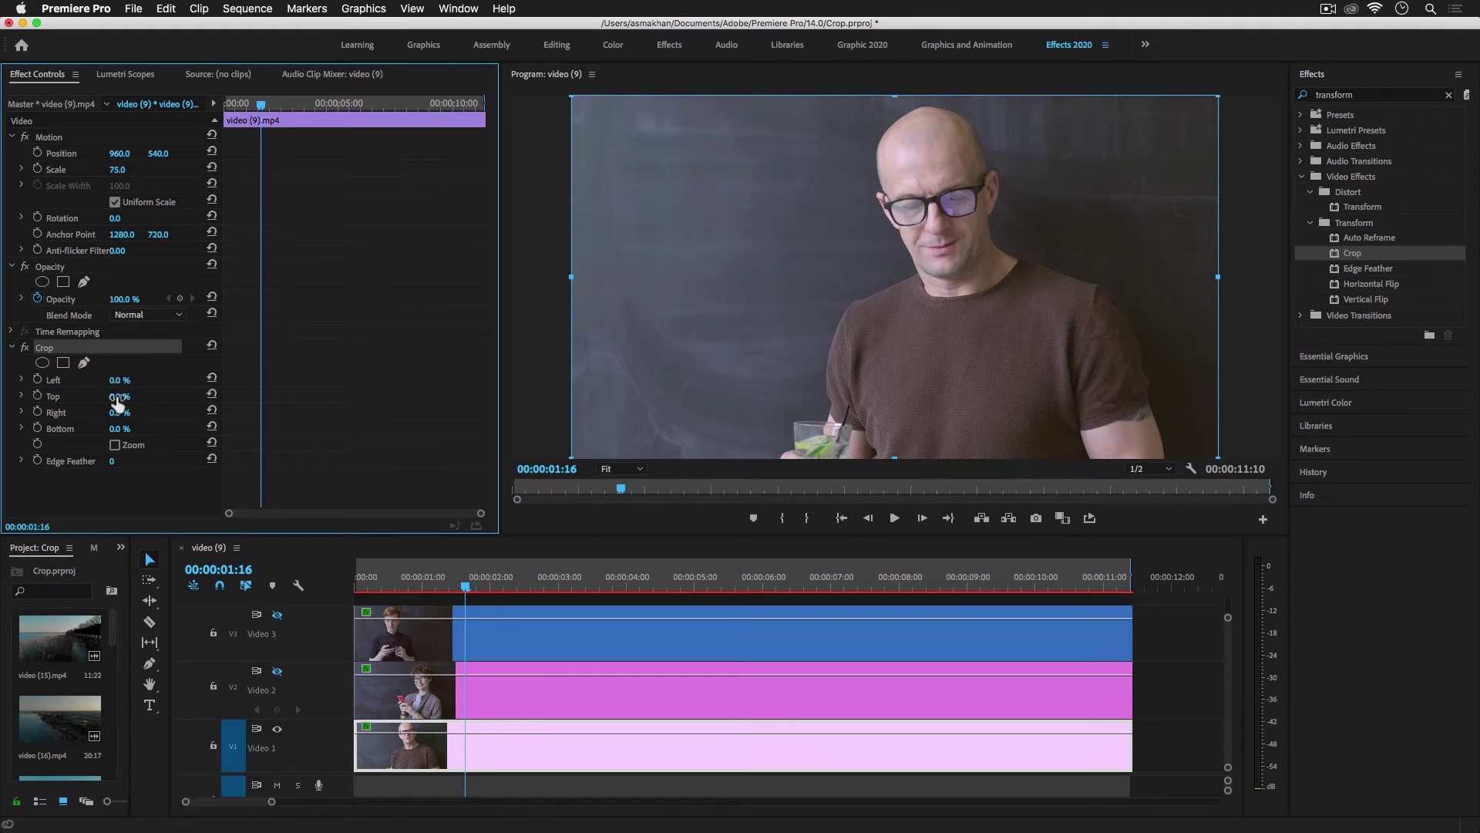
pyautogui.moveTo(116, 383); pyautogui.dragTo(165, 383)
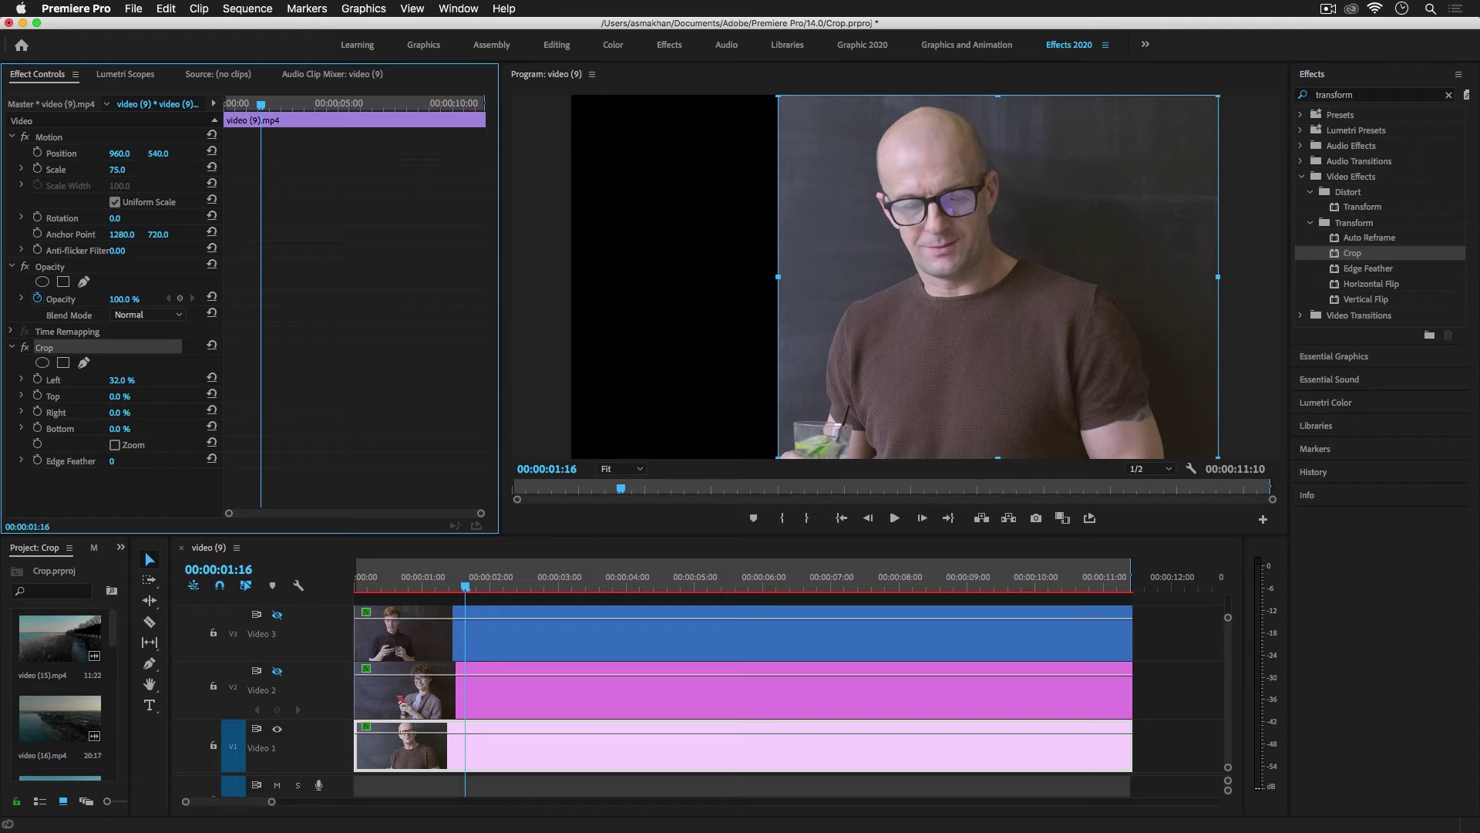
pyautogui.moveTo(119, 413); pyautogui.dragTo(188, 412)
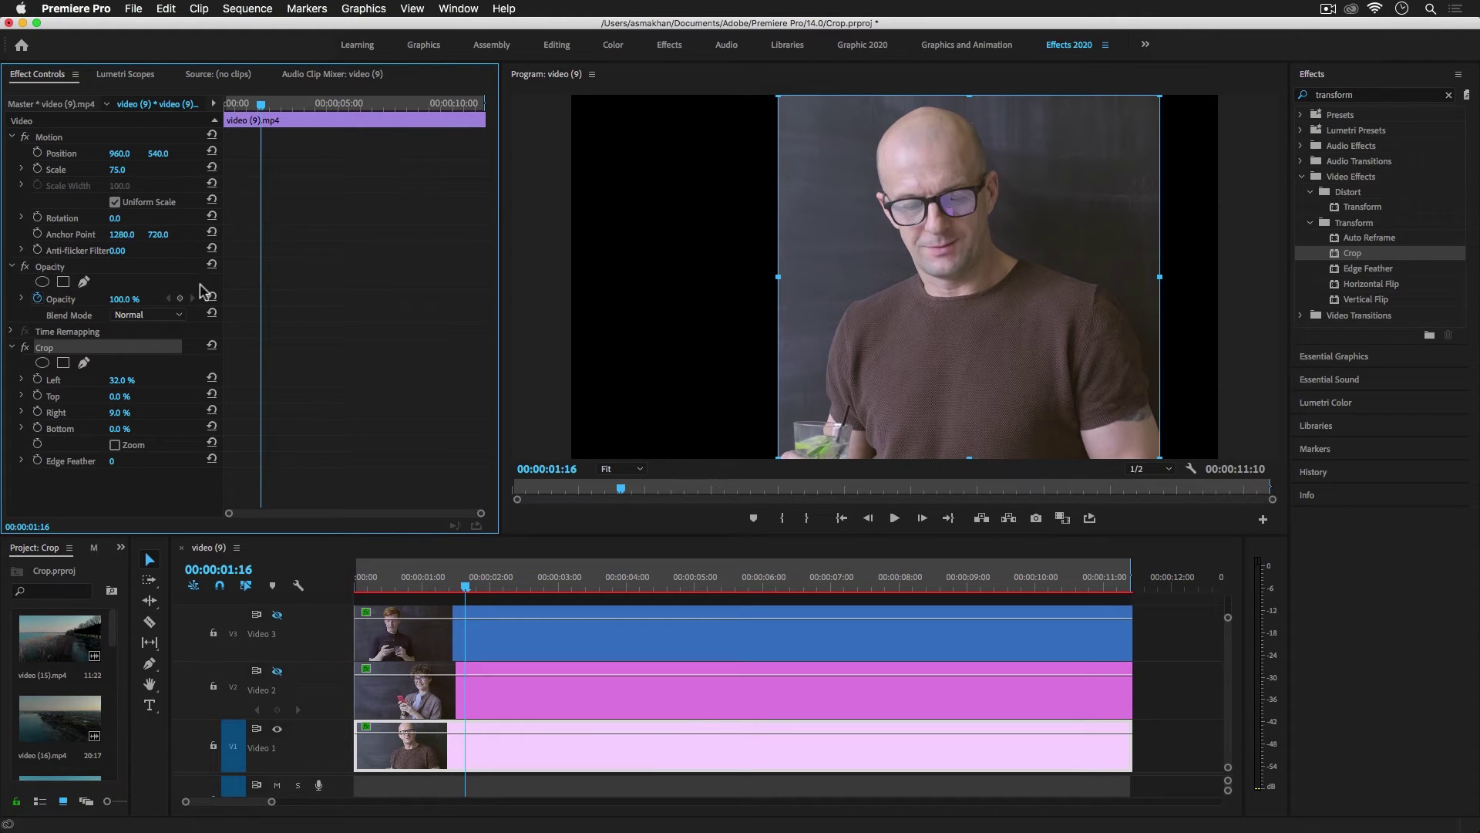
pyautogui.moveTo(120, 153); pyautogui.dragTo(16, 154)
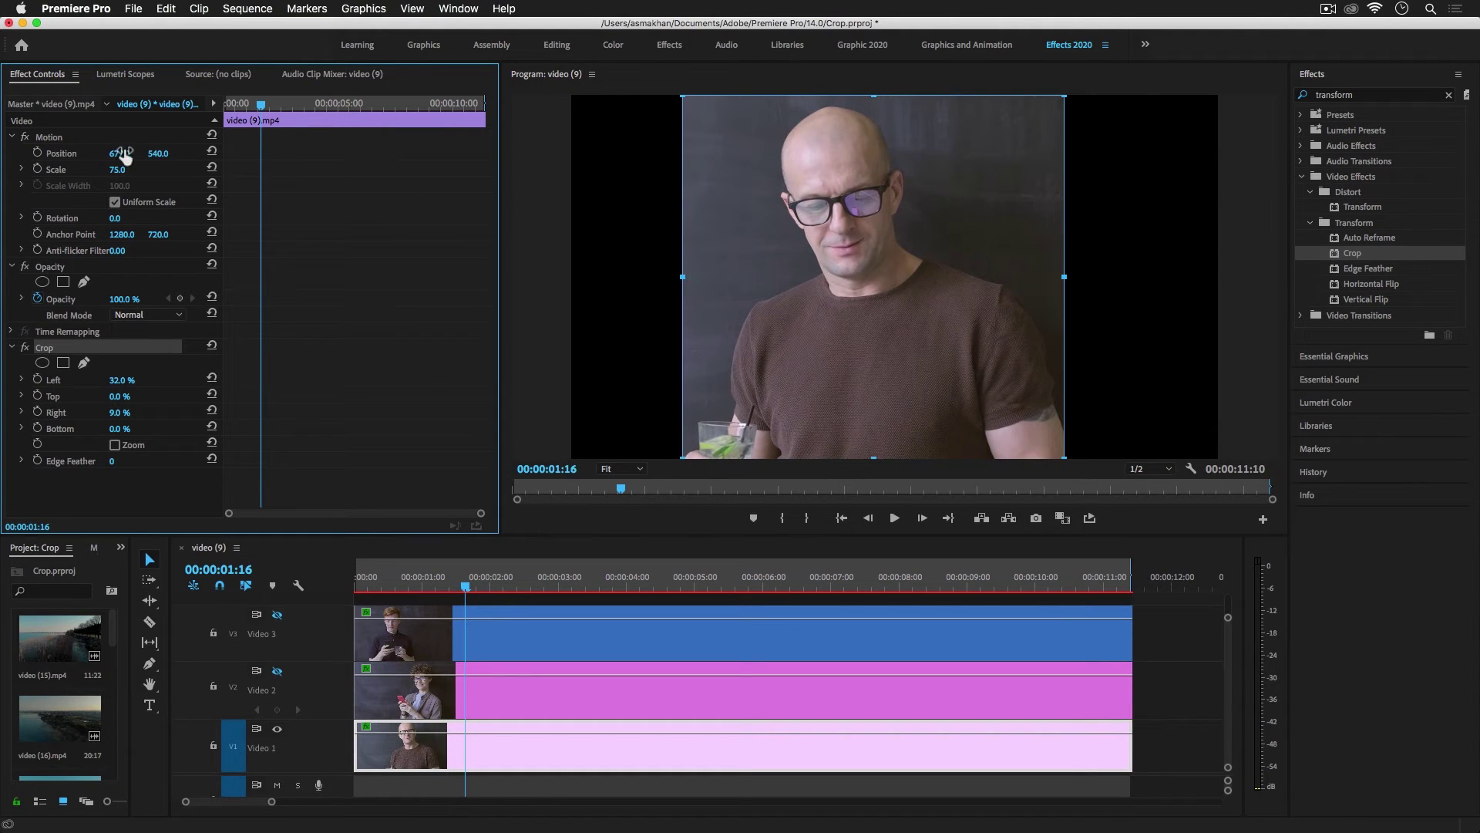
pyautogui.moveTo(123, 155); pyautogui.dragTo(84, 154)
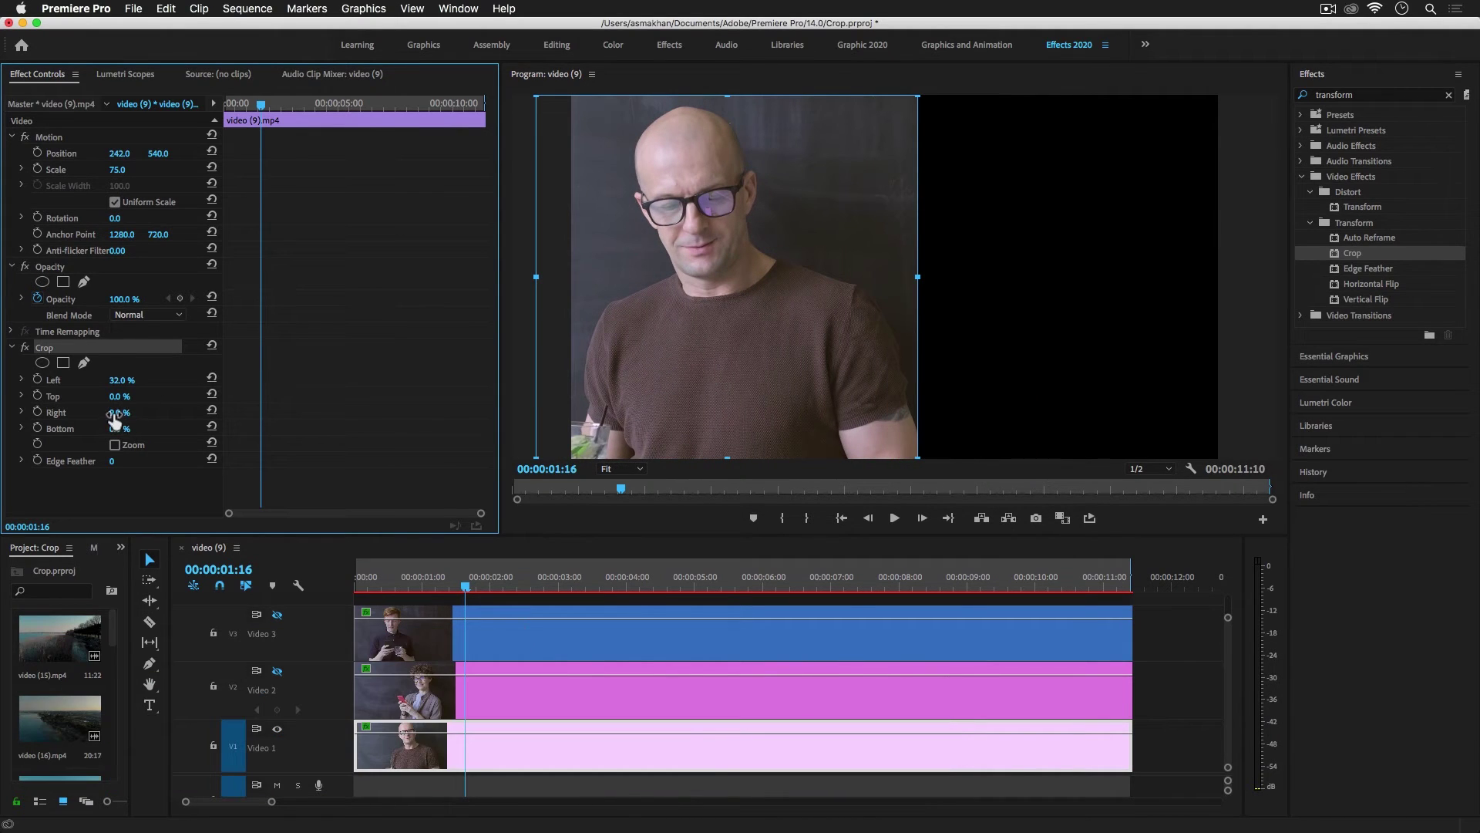
pyautogui.moveTo(114, 418); pyautogui.dragTo(132, 419)
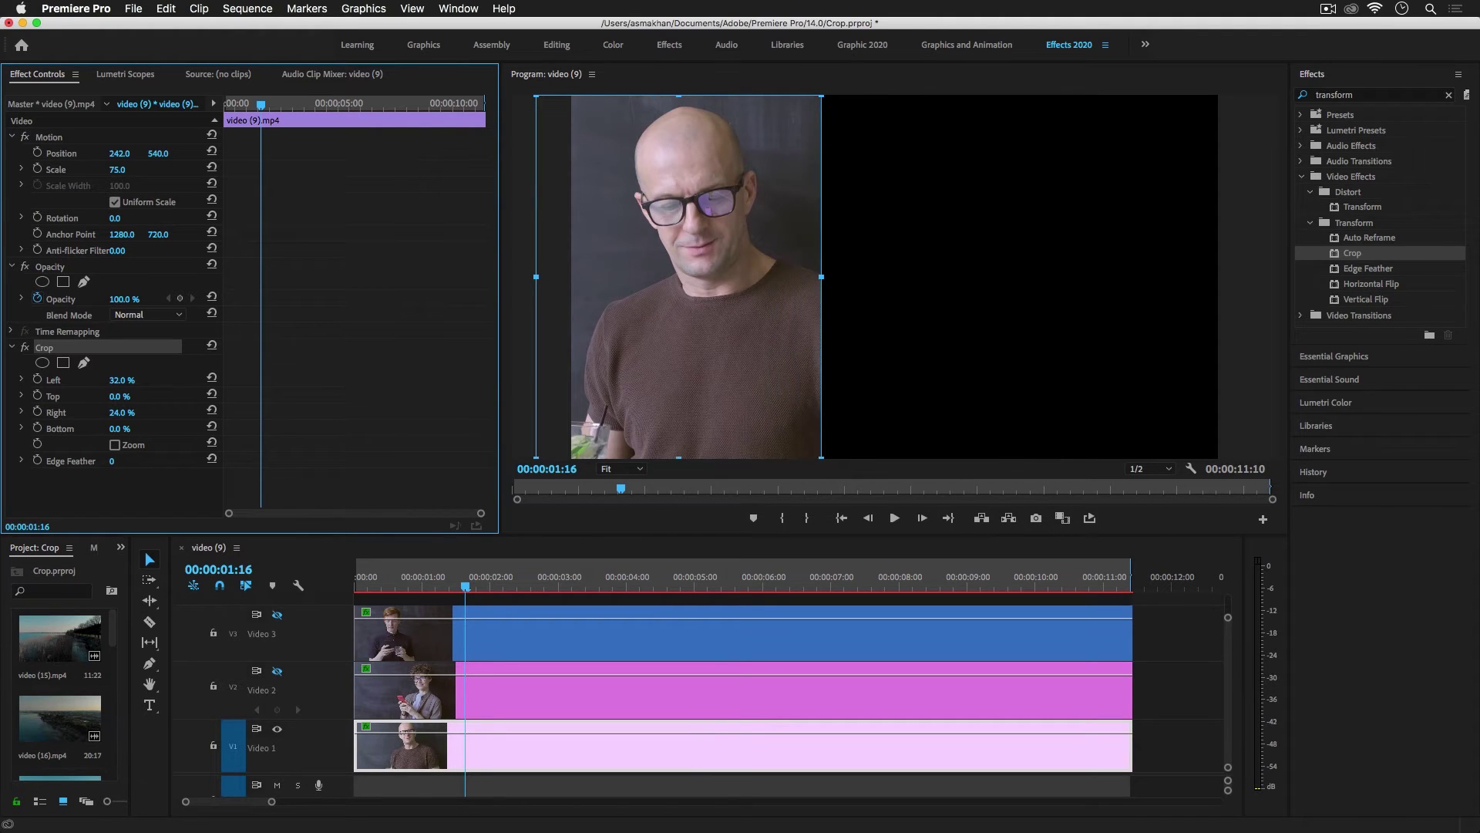
# Step: Show the Video 2 and Video 3 tracks again
pyautogui.click(277, 670)
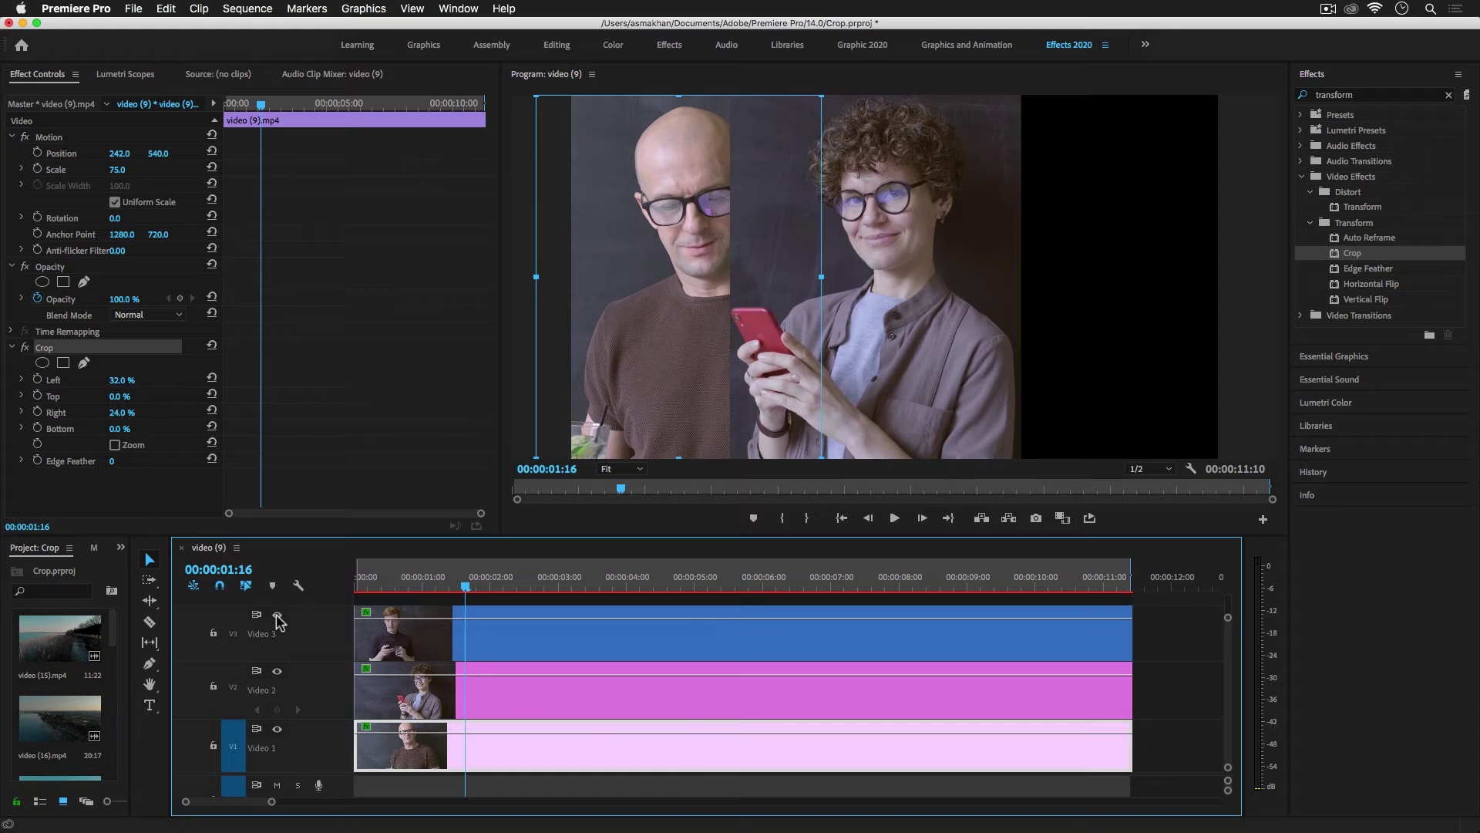
pyautogui.click(278, 616)
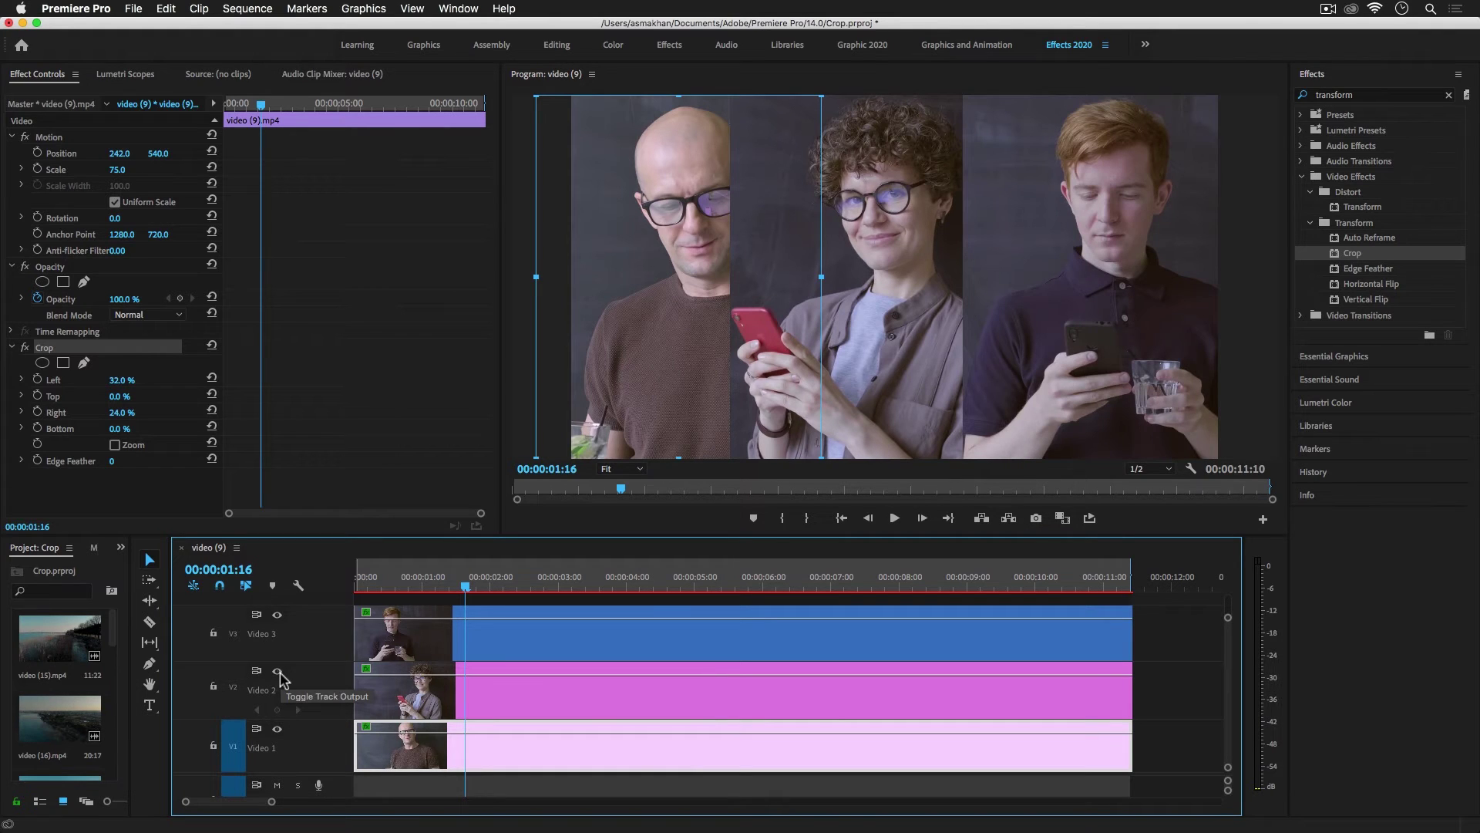
# Step: Try adjusting the Video 2 clip's left and right crop values while toggling its track's visibility
pyautogui.click(597, 690)
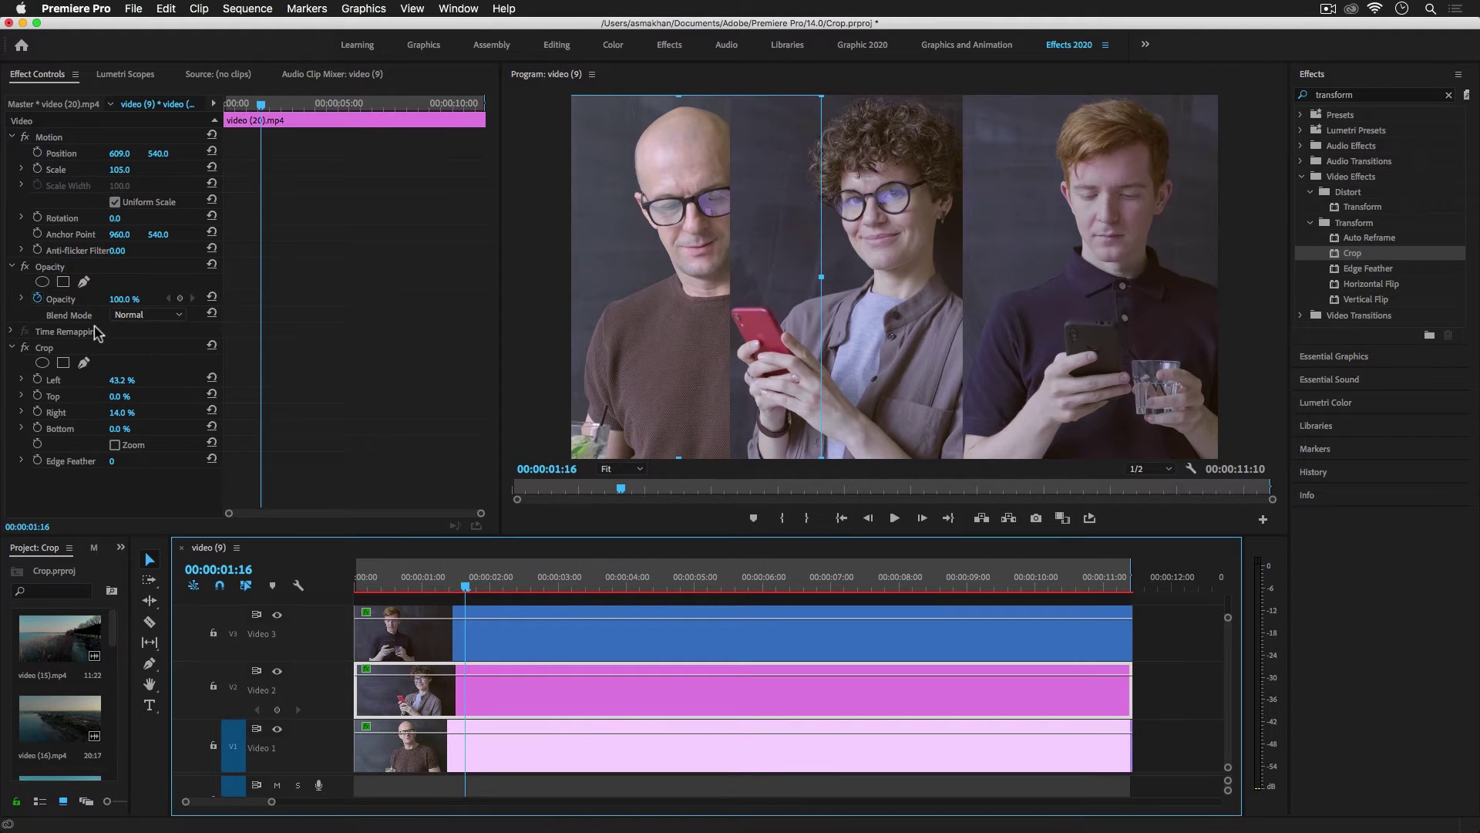
pyautogui.click(121, 413)
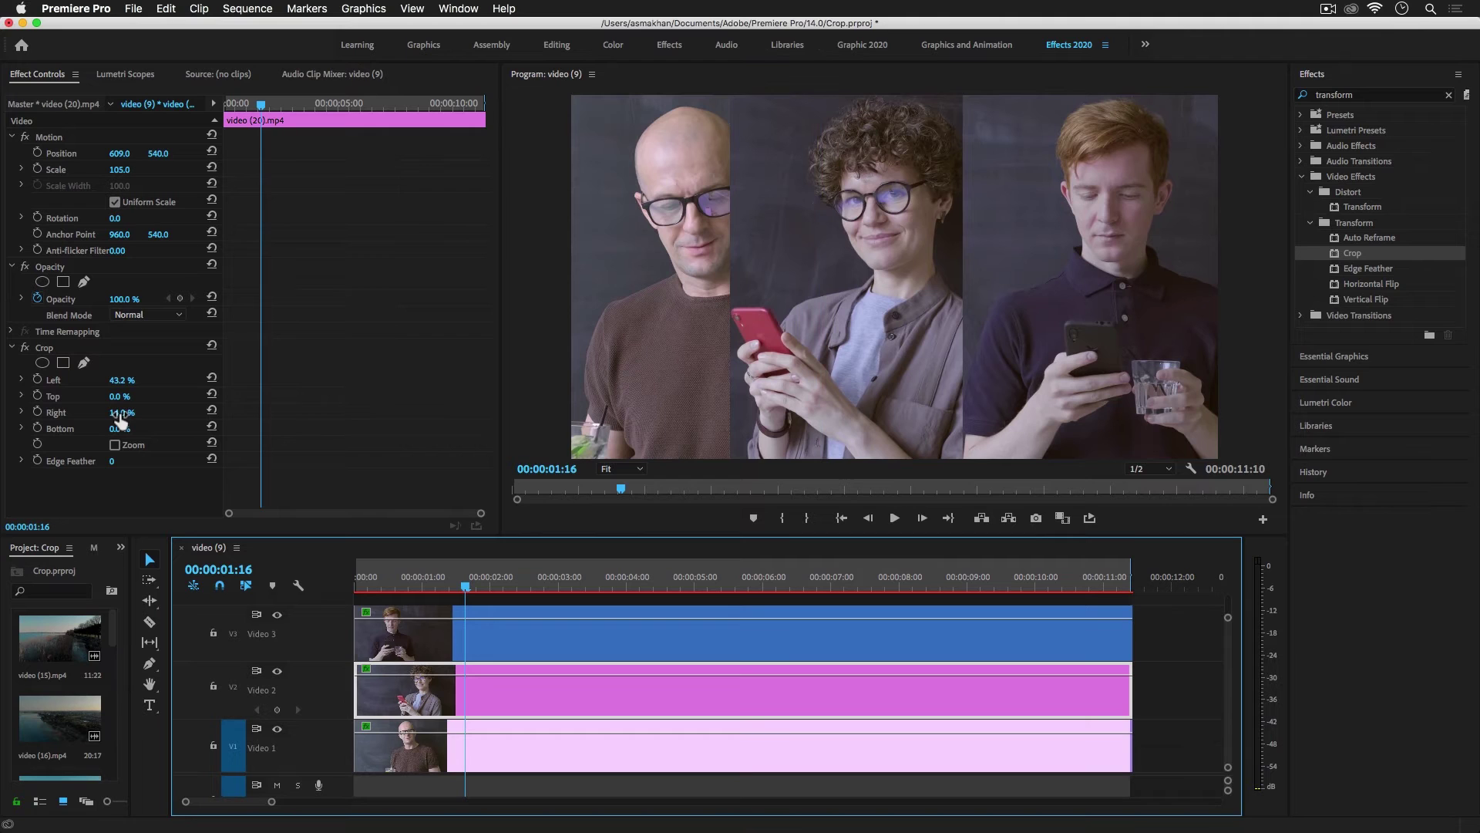
pyautogui.click(278, 673)
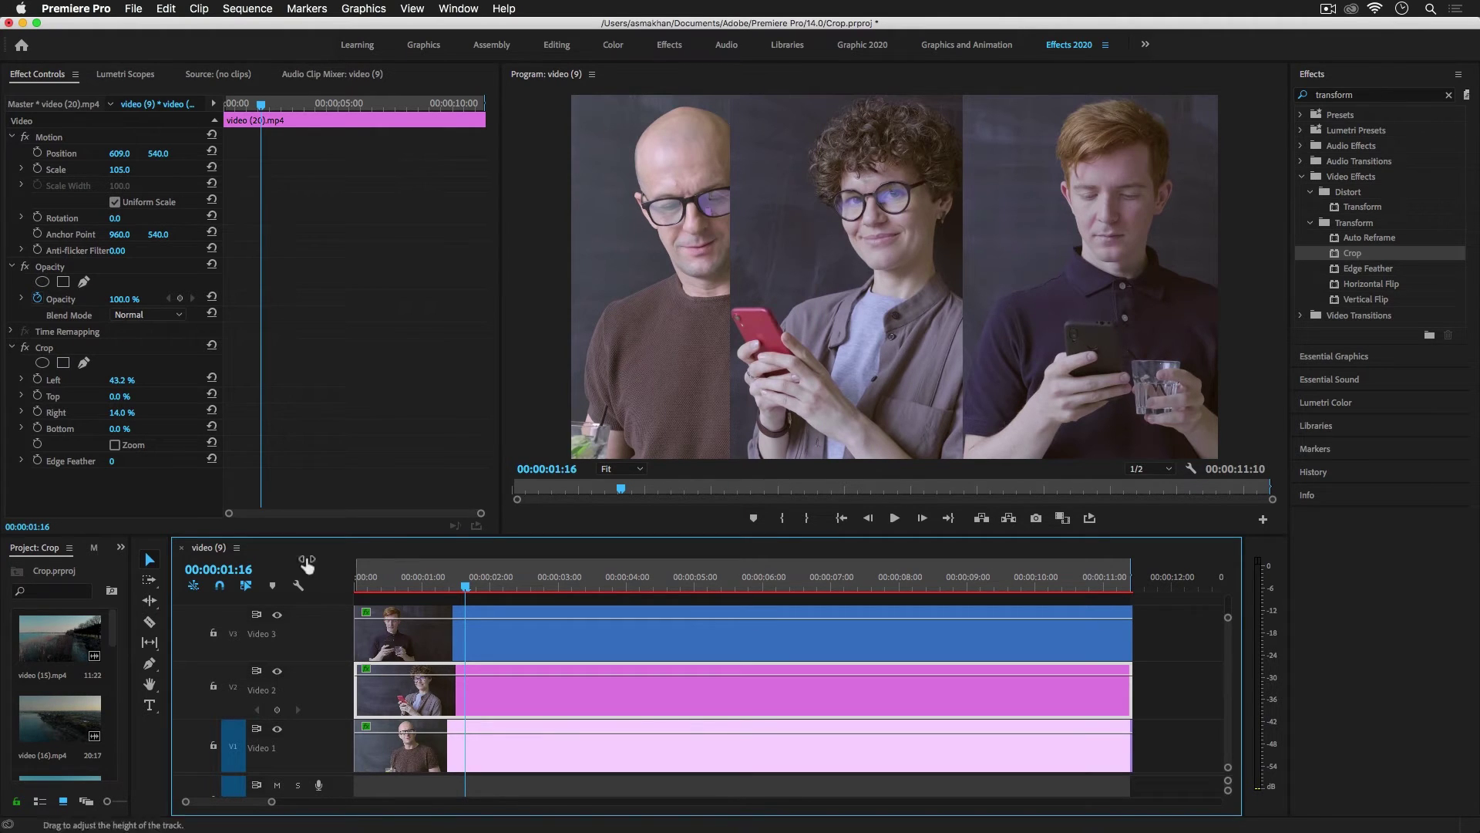
pyautogui.click(276, 672)
pyautogui.moveTo(121, 386); pyautogui.dragTo(124, 385)
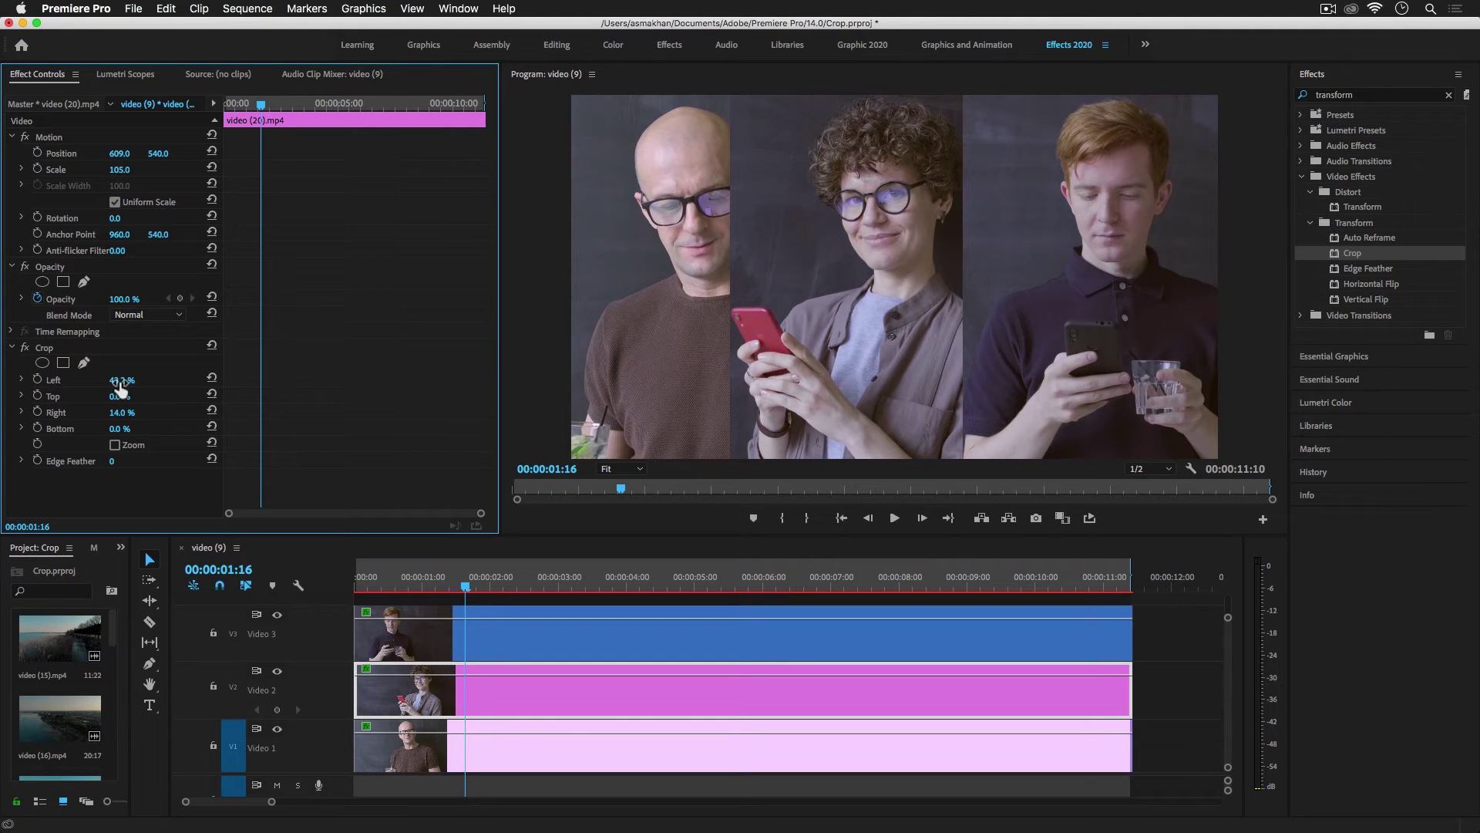
pyautogui.moveTo(120, 412)
pyautogui.mouseDown()
pyautogui.moveTo(154, 412)
pyautogui.moveTo(131, 415)
pyautogui.mouseUp()
# Step: Set the Video 1 clip's horizontal position to 114 and preview the split-screen in full screen
pyautogui.click(476, 744)
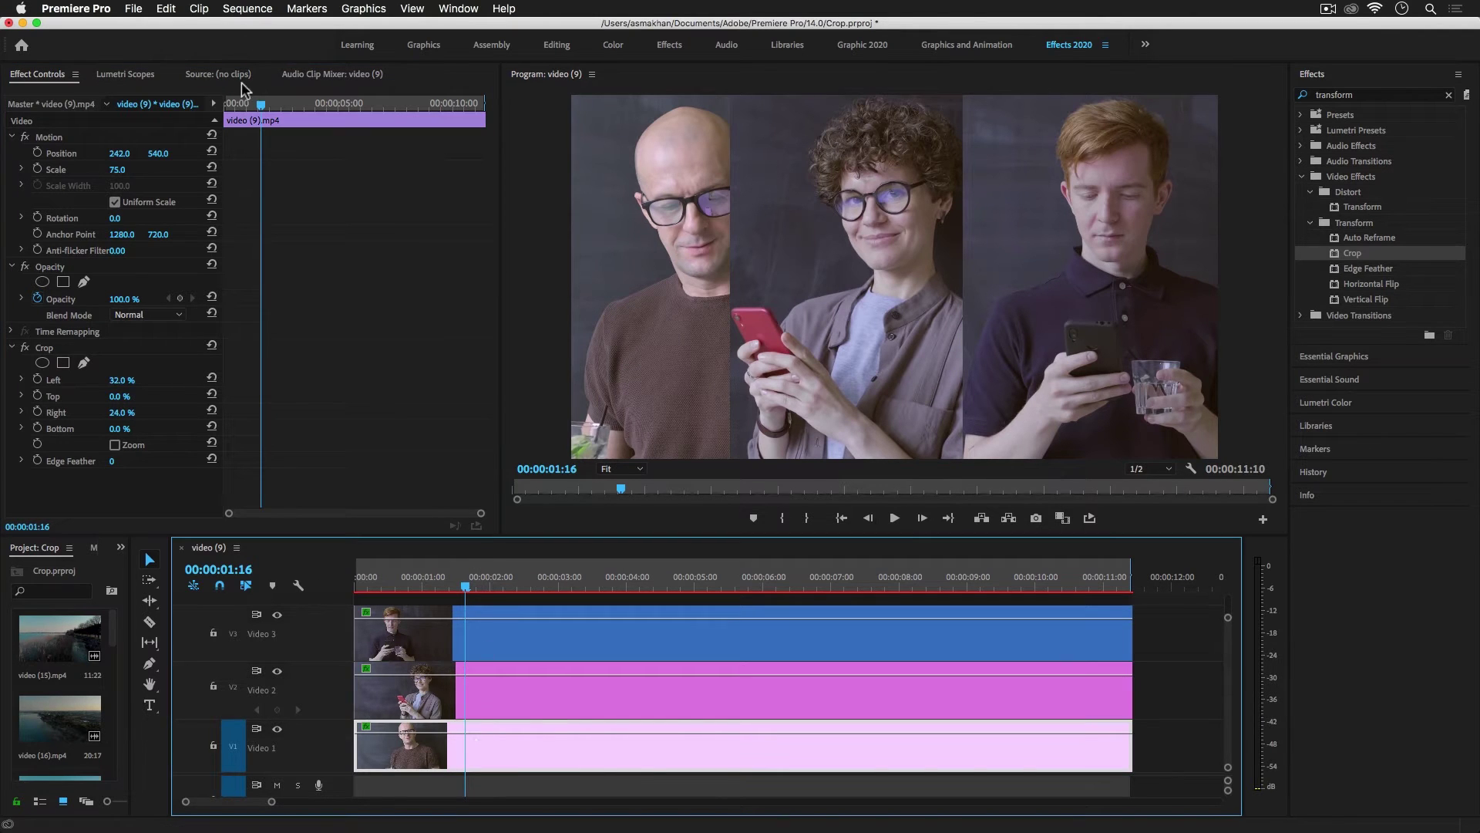
pyautogui.click(116, 154)
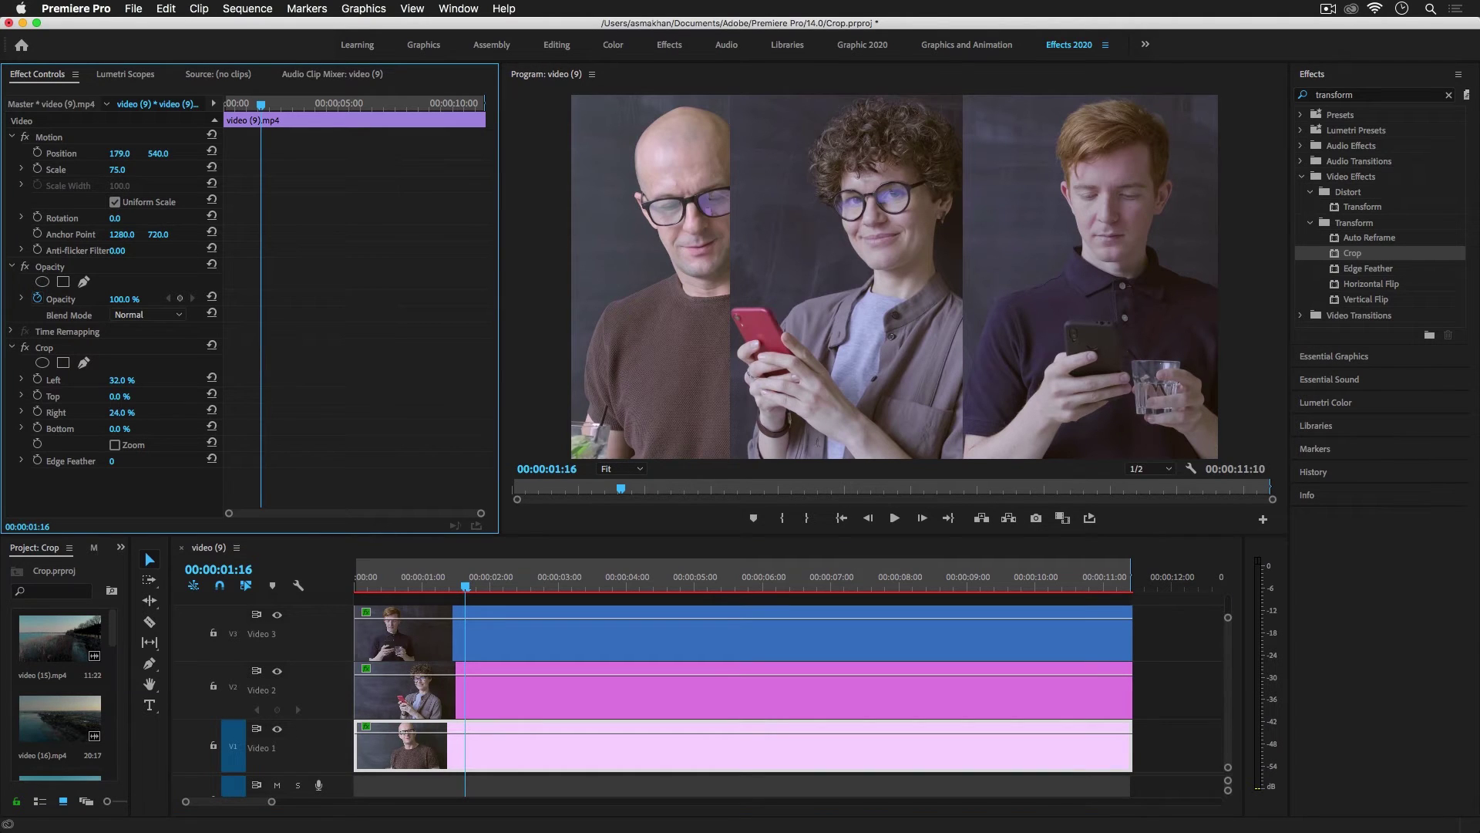
pyautogui.moveTo(119, 153); pyautogui.dragTo(104, 154)
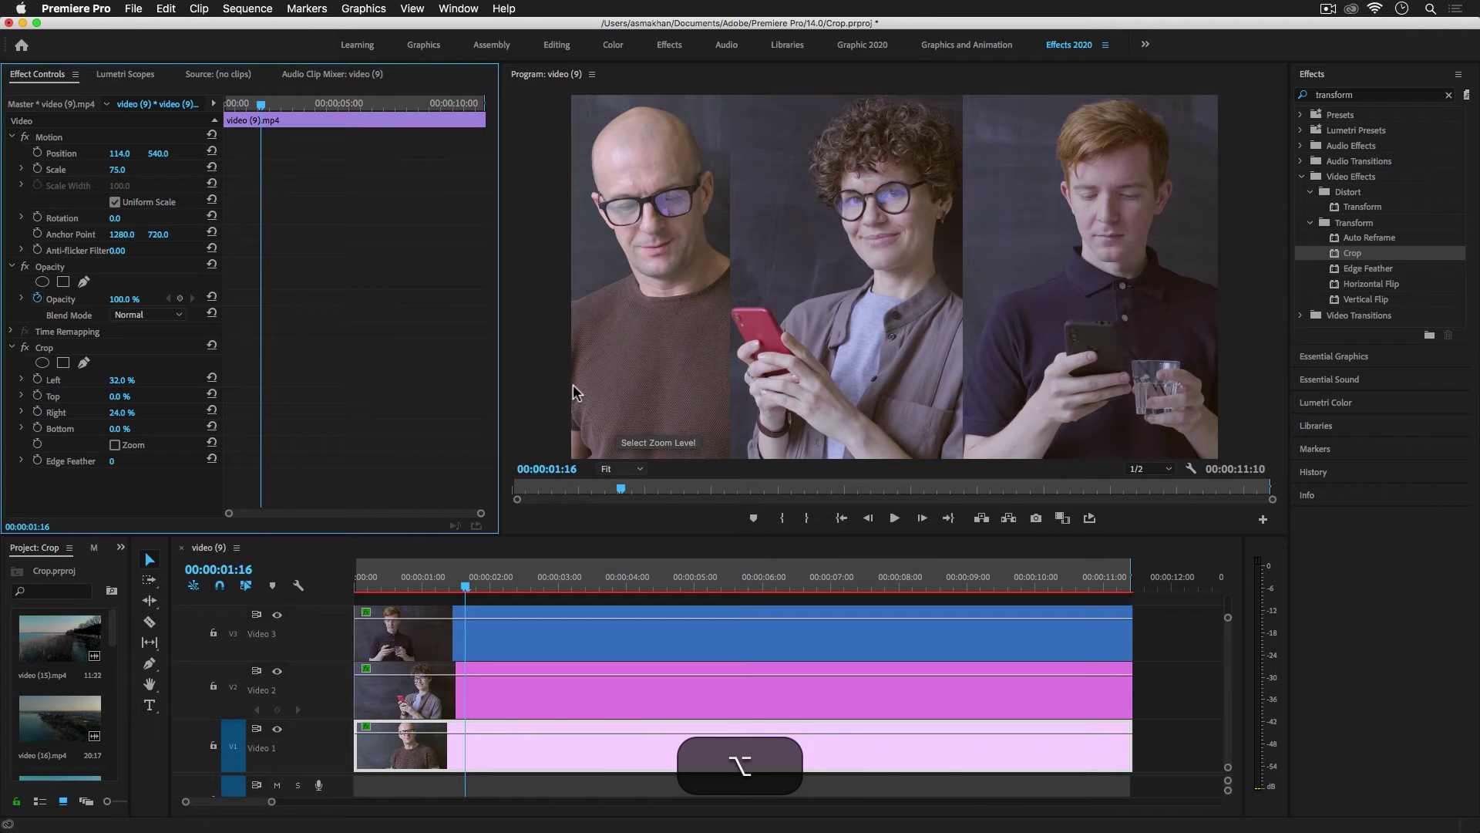
pyautogui.hotkey('ctrl', '`')
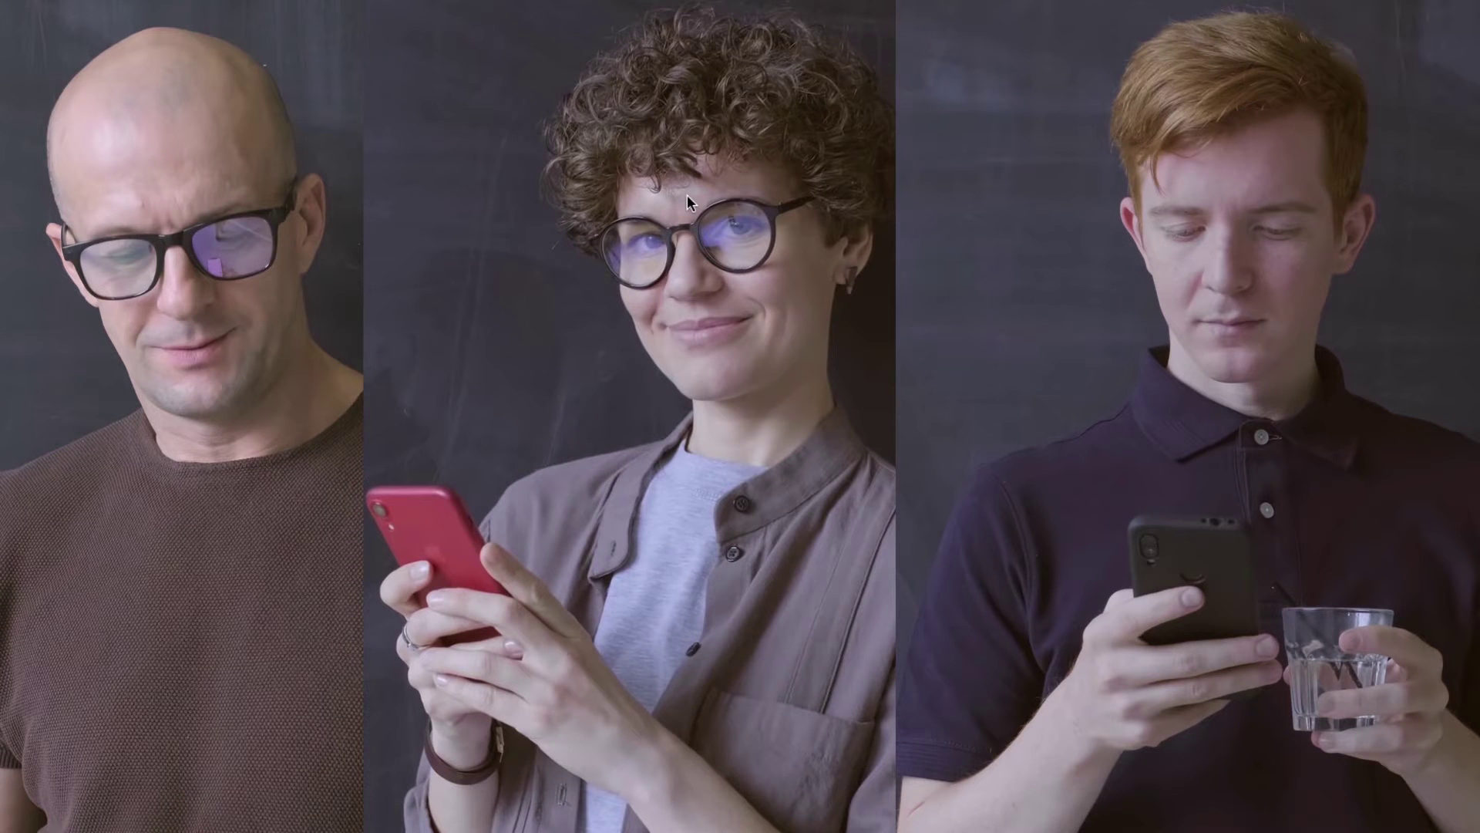
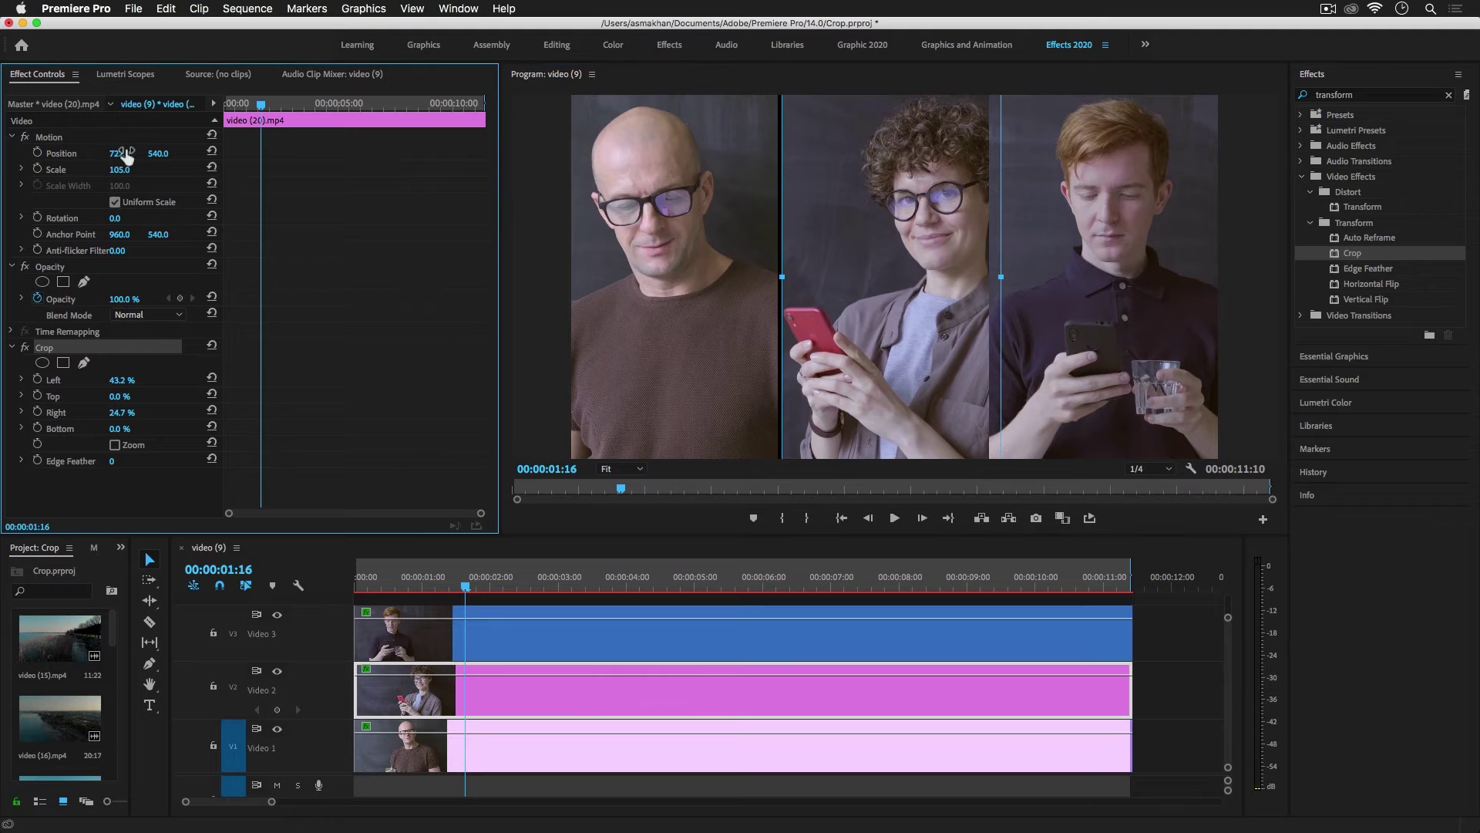
# Step: Set the Video 2 clip's right crop to about 23.4% with the on-screen handle, and render the sequence for a full-screen preview
pyautogui.press('Return')
pyautogui.click(988, 279)
pyautogui.moveTo(988, 279); pyautogui.dragTo(996, 279)
pyautogui.press('Return')
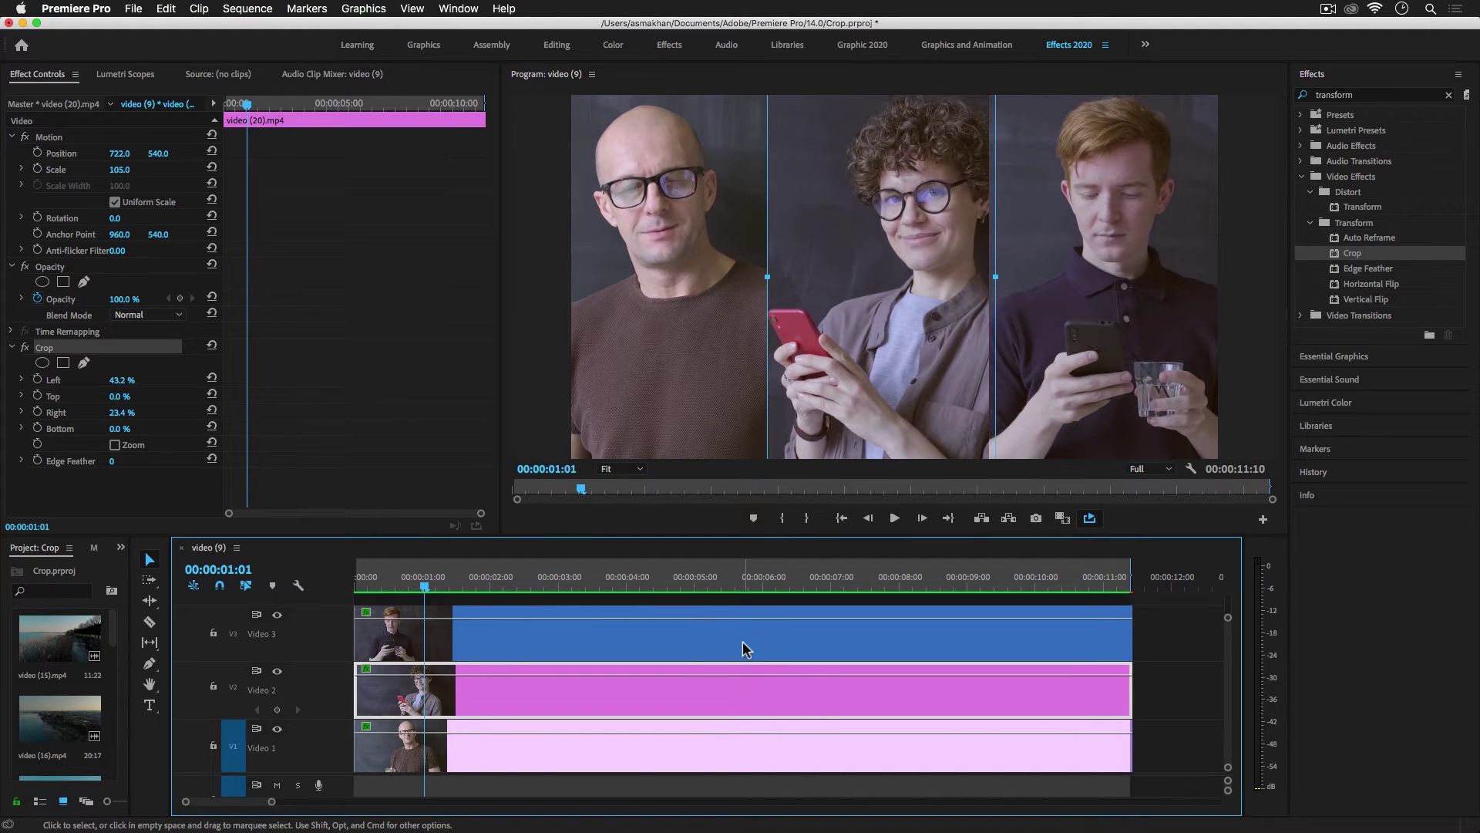
pyautogui.hotkey('ctrl', '`')
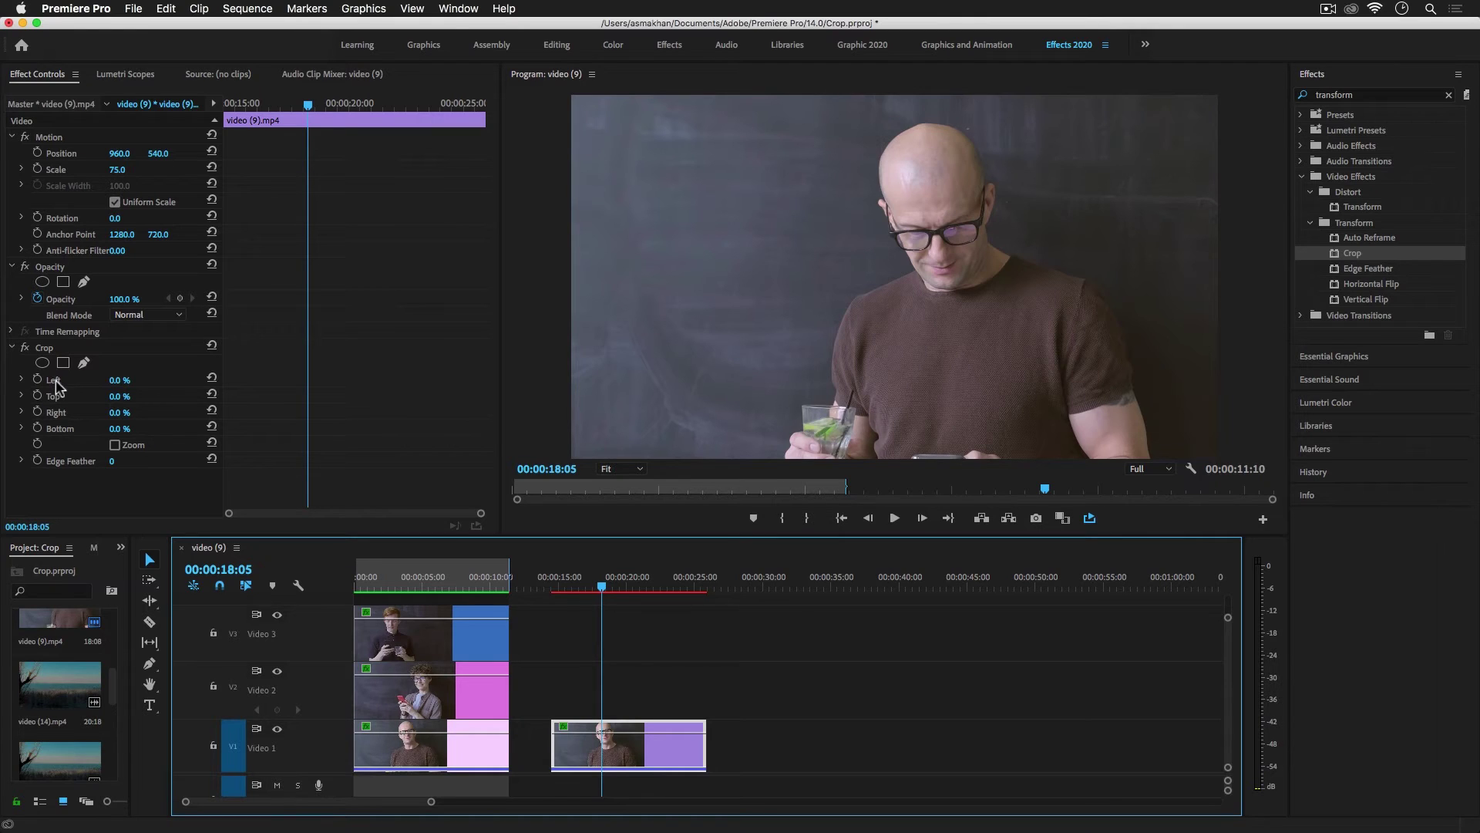
# Step: Crop the separate video (9).mp4 clip after the split-screen by 37% from the left, 6% from the top and 17% from the right
pyautogui.click(117, 380)
pyautogui.write('37')
pyautogui.press('Return')
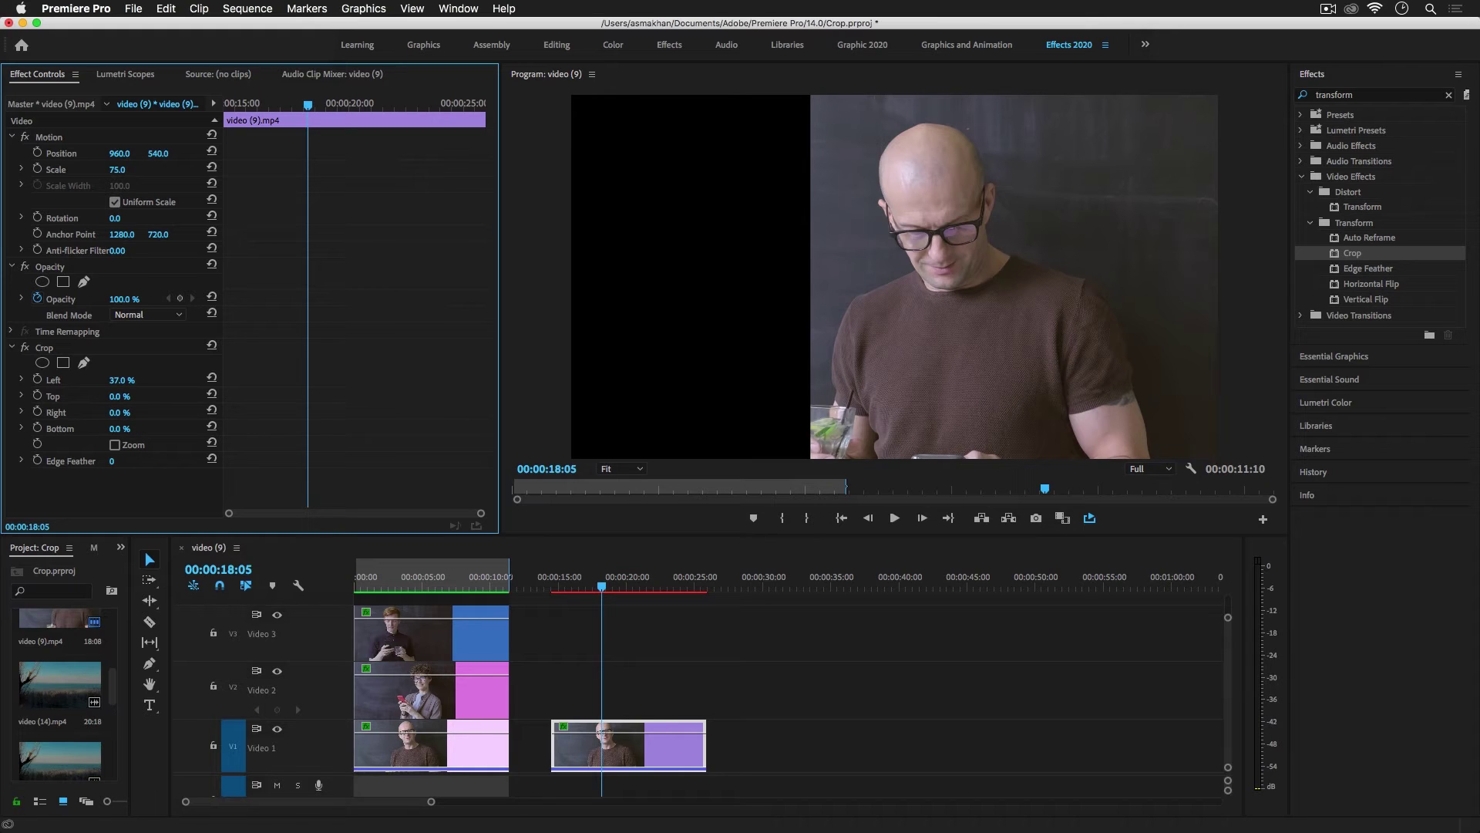
pyautogui.moveTo(119, 396); pyautogui.dragTo(80, 396)
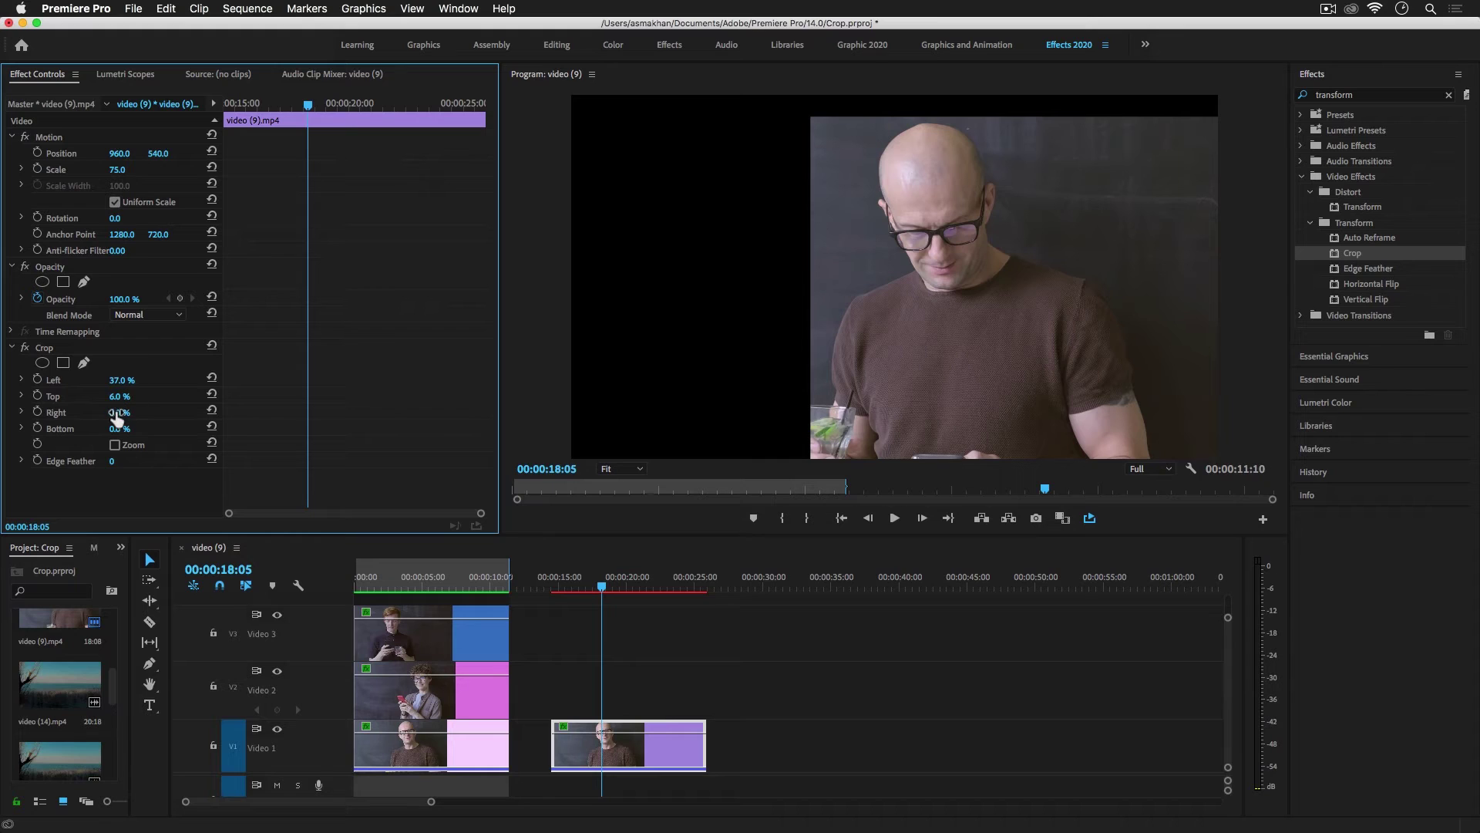
pyautogui.moveTo(120, 413)
pyautogui.mouseDown()
pyautogui.moveTo(154, 412)
pyautogui.moveTo(132, 412)
pyautogui.mouseUp()
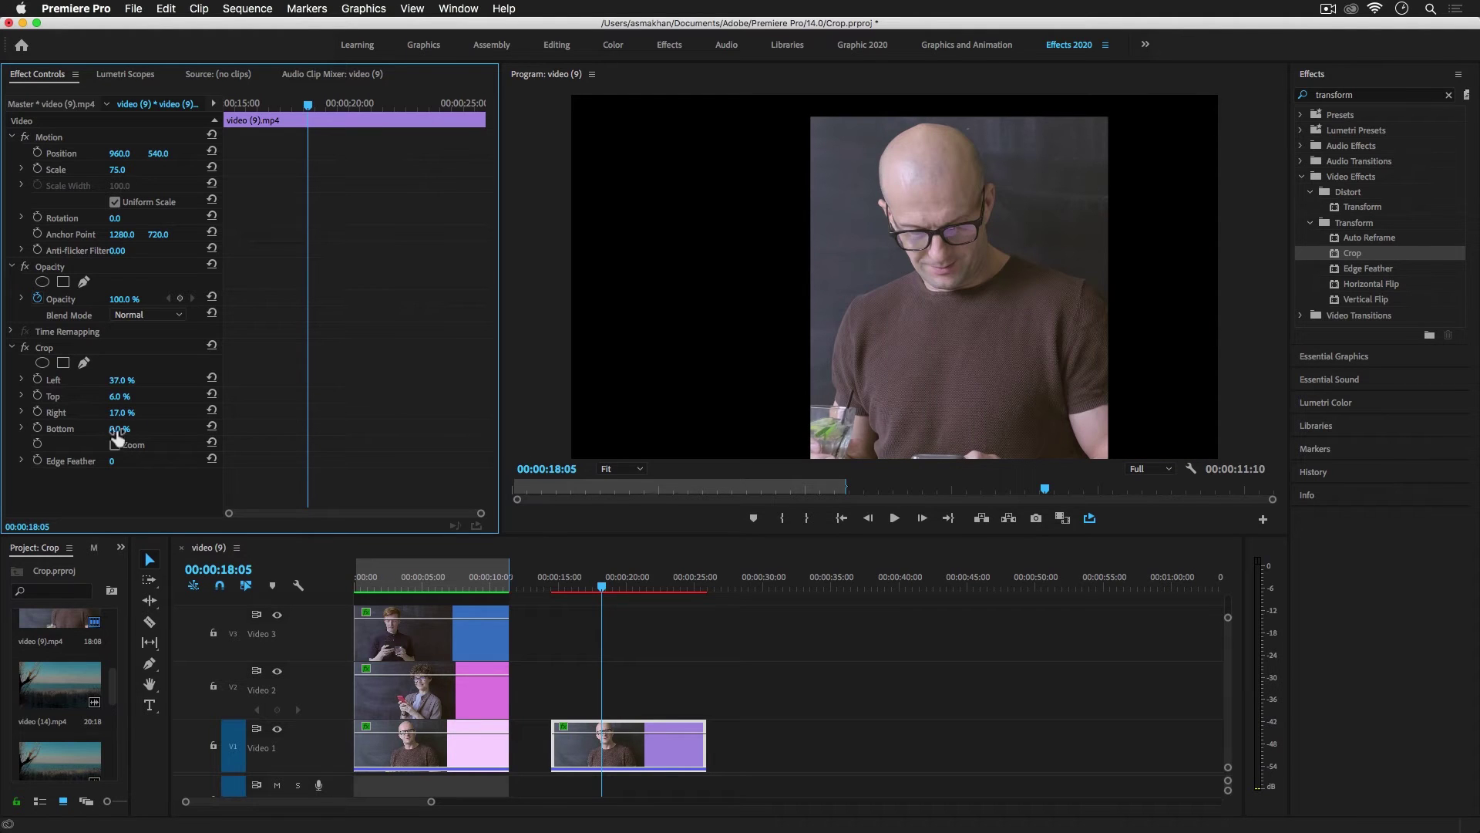
# Step: Crop the video (9).mp4 clip's bottom by 1% and try an edge feather of up to 328, resetting it to 0
pyautogui.moveTo(117, 430)
pyautogui.mouseDown()
pyautogui.moveTo(169, 429)
pyautogui.moveTo(118, 430)
pyautogui.mouseUp()
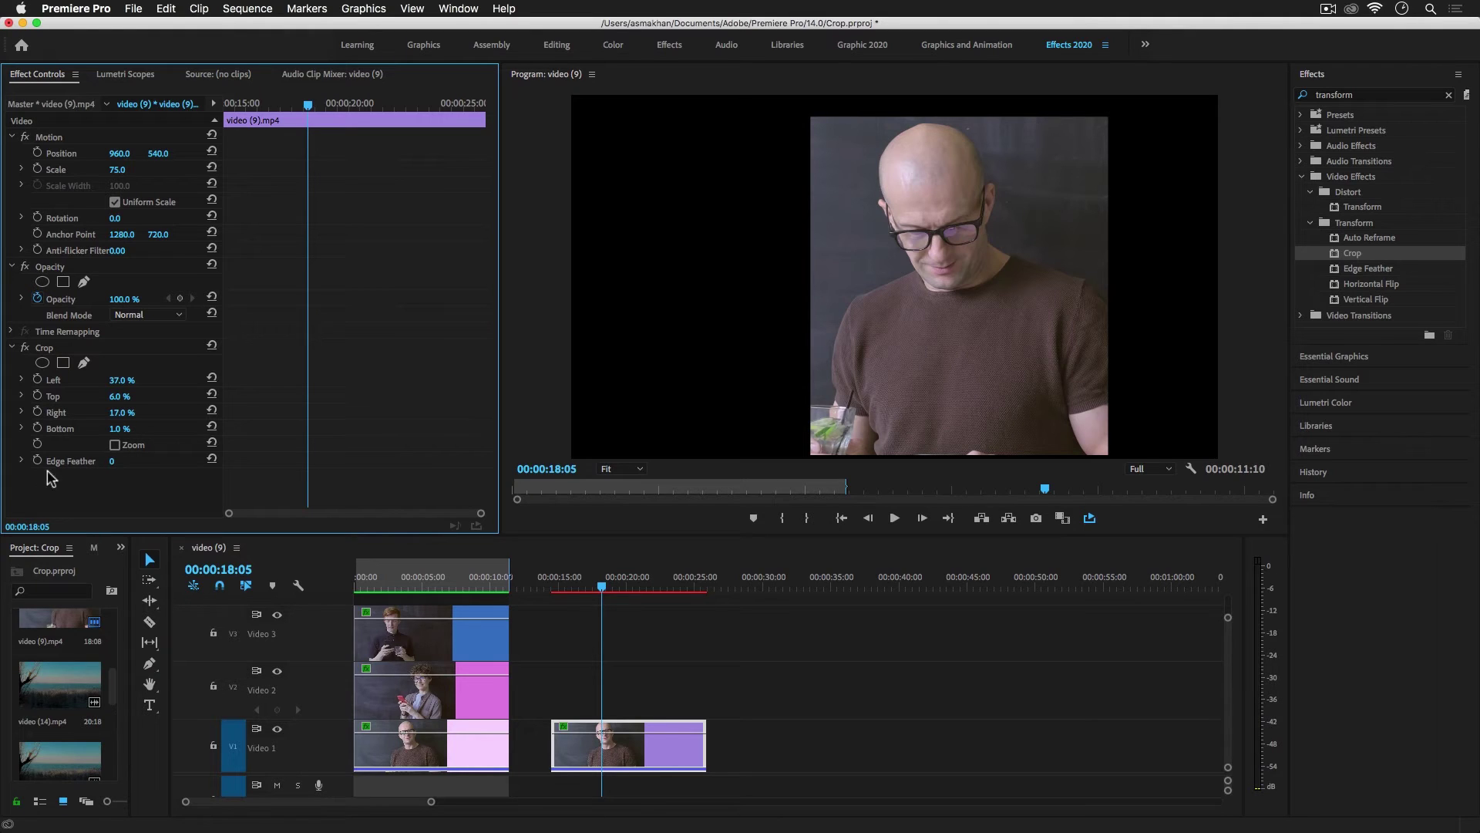
pyautogui.click(21, 461)
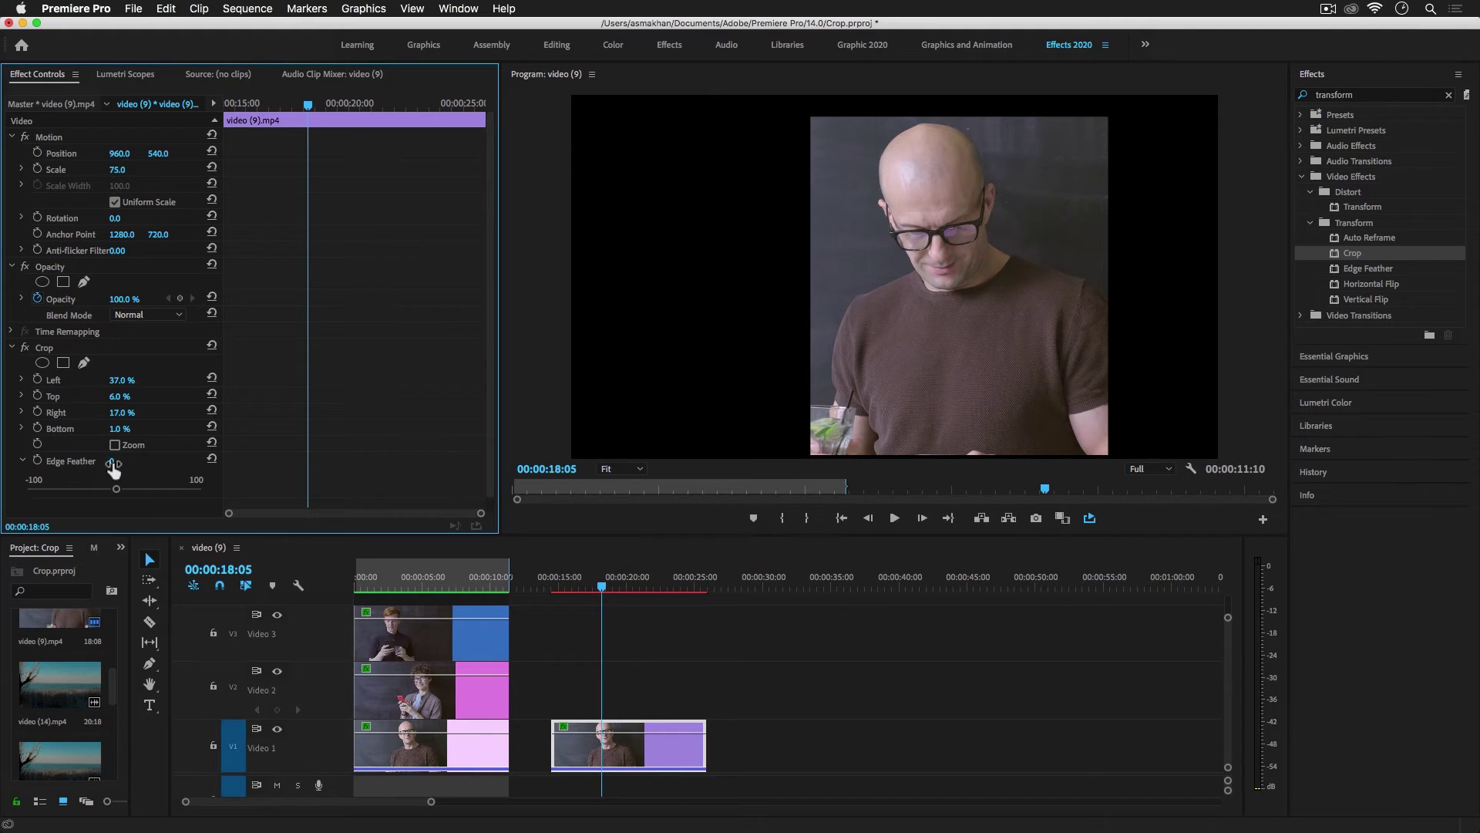
pyautogui.moveTo(115, 488); pyautogui.dragTo(202, 488)
pyautogui.moveTo(116, 461)
pyautogui.mouseDown()
pyautogui.moveTo(147, 460)
pyautogui.moveTo(108, 460)
pyautogui.mouseUp()
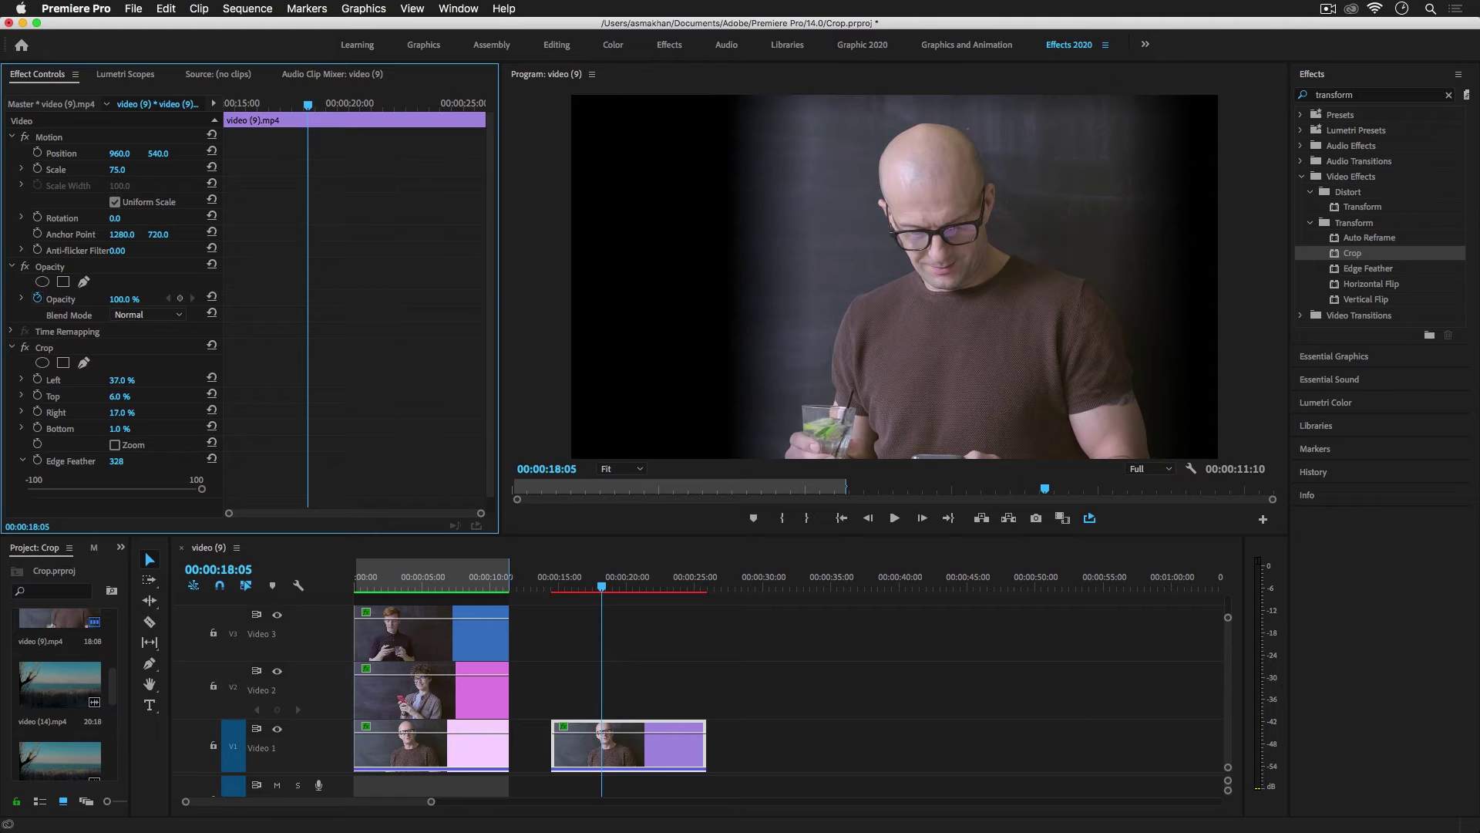
pyautogui.click(212, 461)
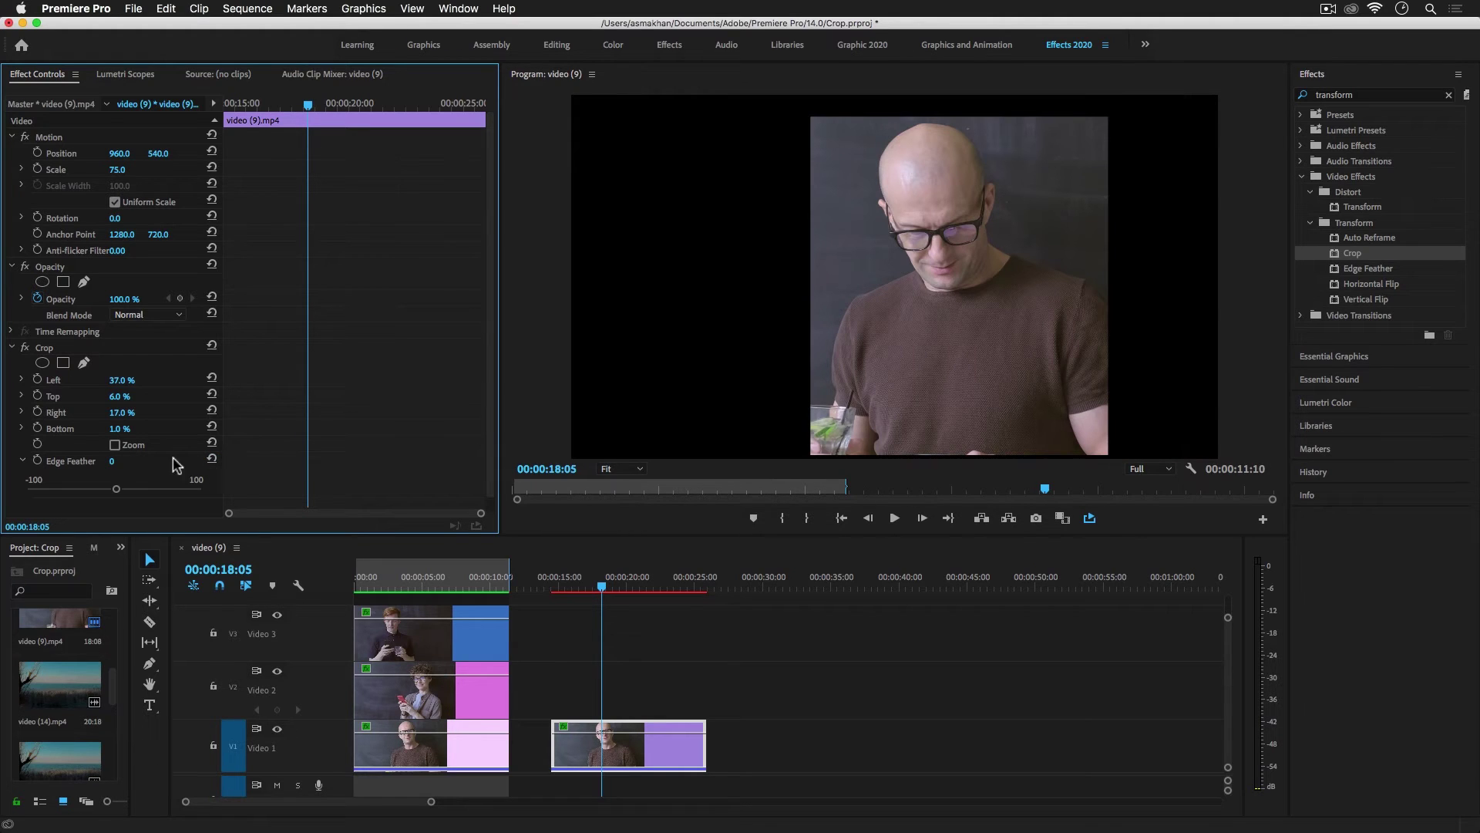
# Step: Try the Crop effect's Zoom option, and move the bottom and top crop edges outward with the on-screen handles, setting Bottom to 0%
pyautogui.click(115, 446)
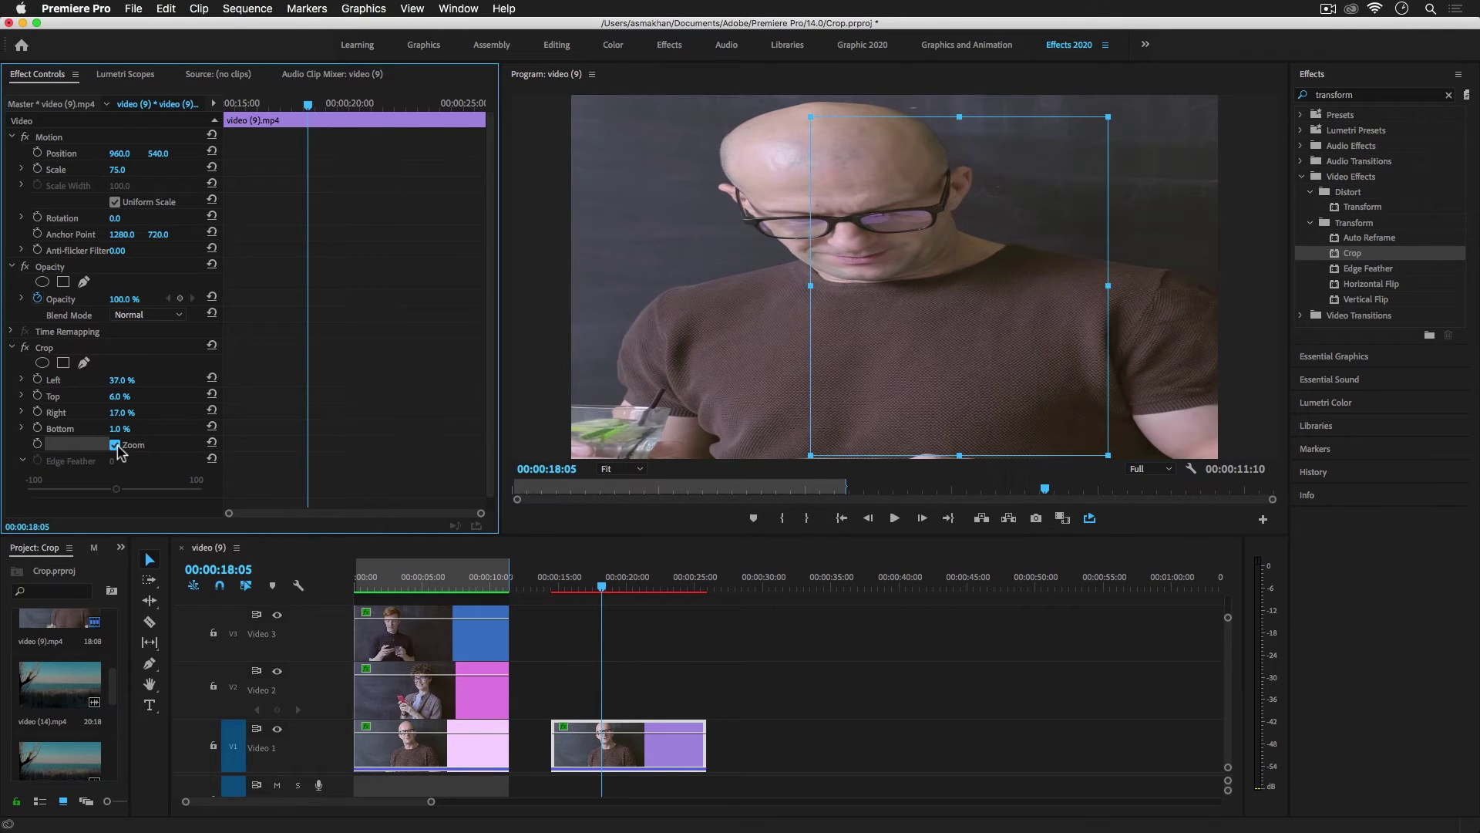
pyautogui.click(117, 447)
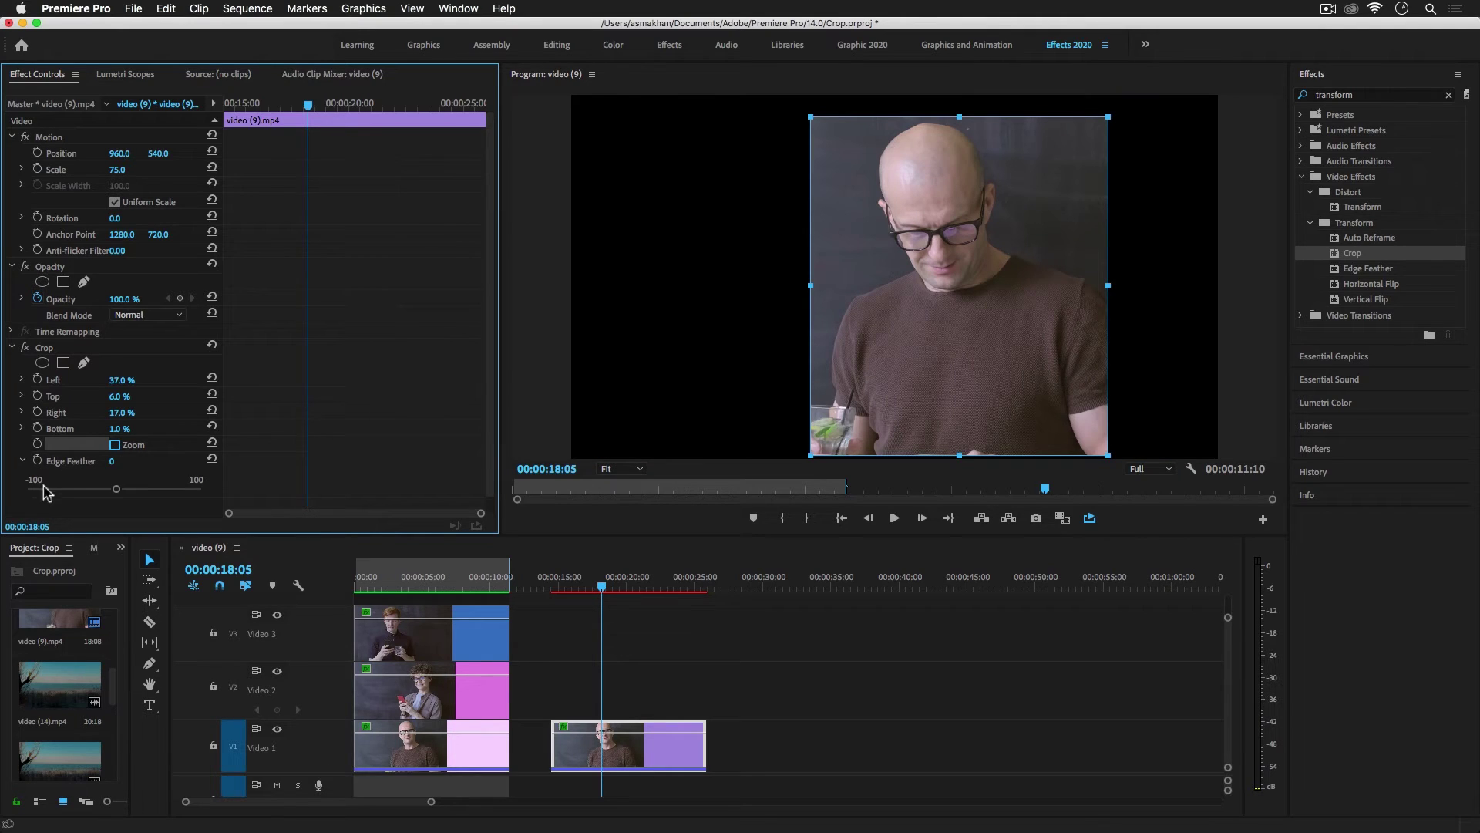
pyautogui.moveTo(959, 456); pyautogui.dragTo(963, 465)
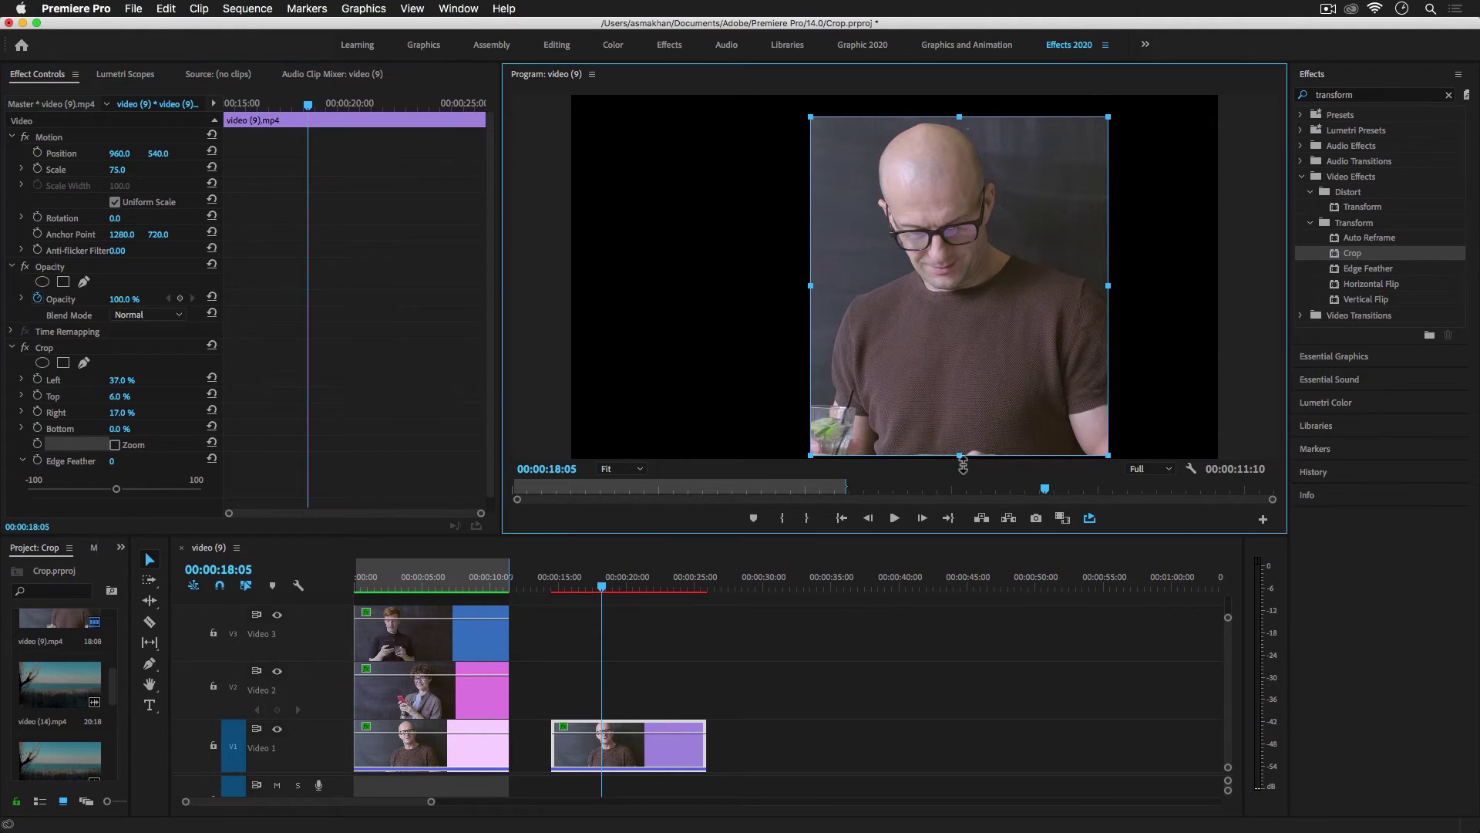
pyautogui.moveTo(963, 118); pyautogui.dragTo(964, 85)
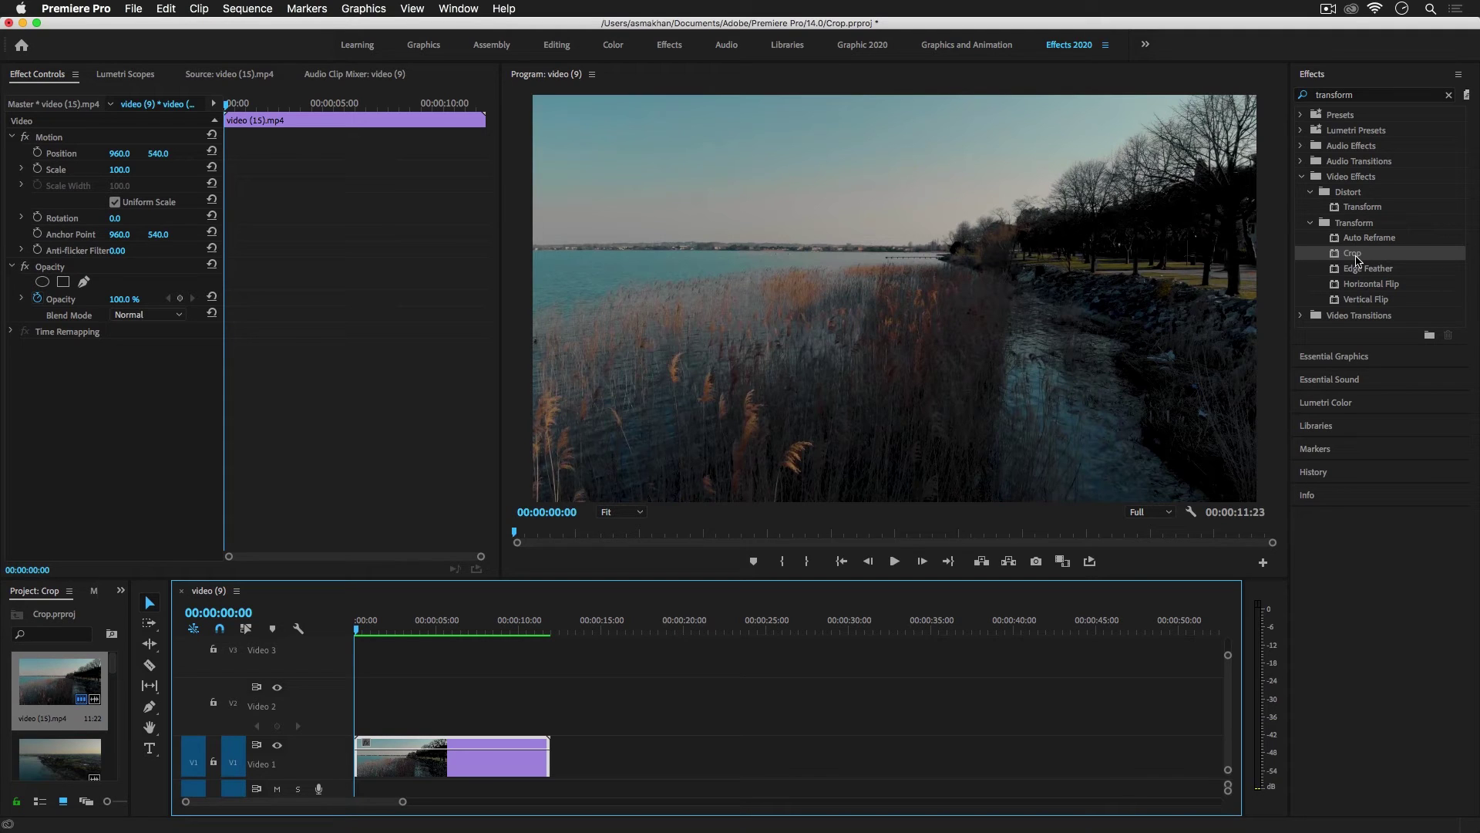
# Step: Apply the Crop effect to the video (15).mp4 clip, enlarge its track and select the effect
pyautogui.moveTo(1357, 261); pyautogui.dragTo(413, 763)
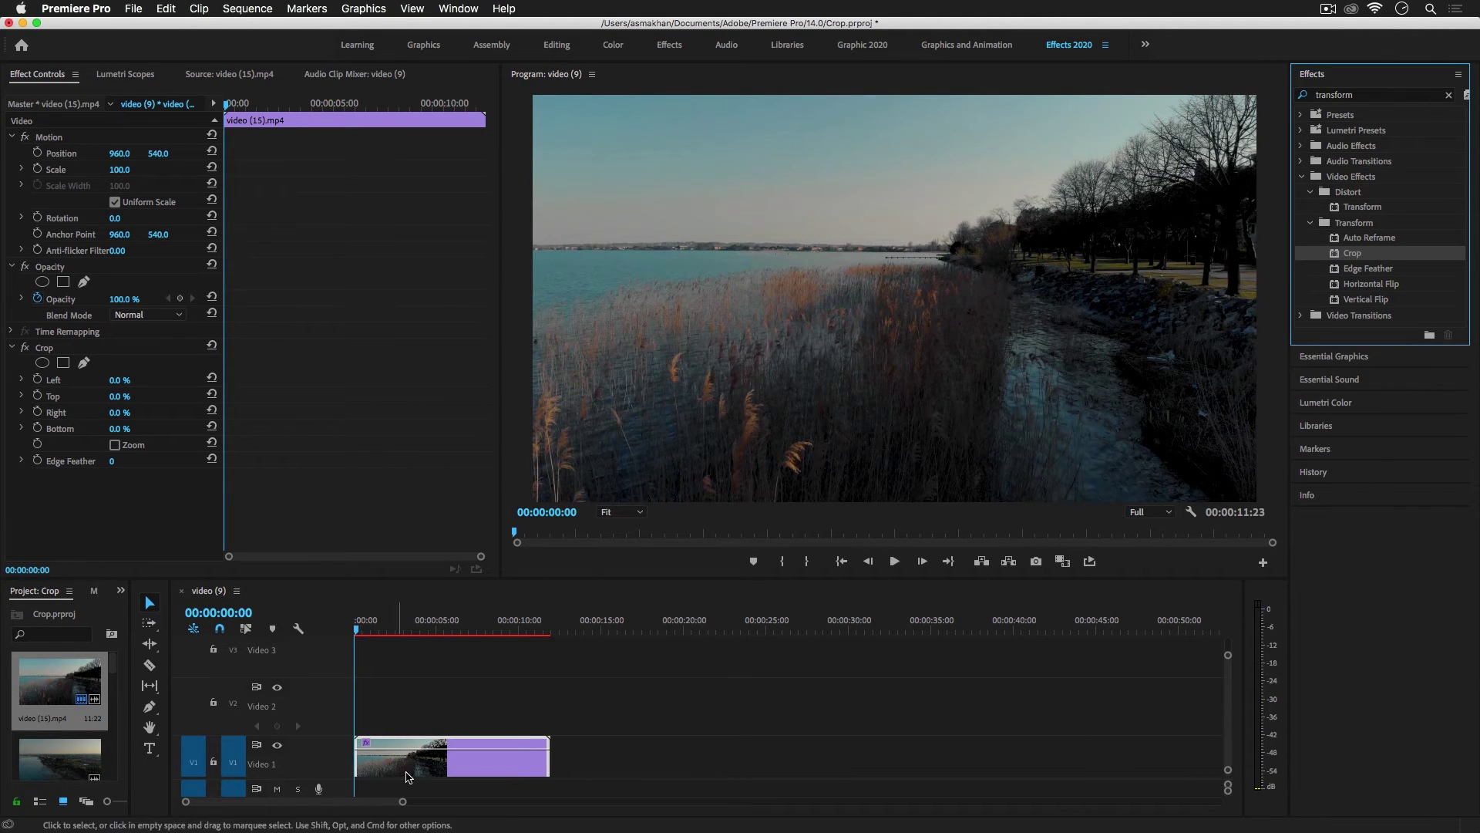
pyautogui.moveTo(320, 739); pyautogui.dragTo(323, 685)
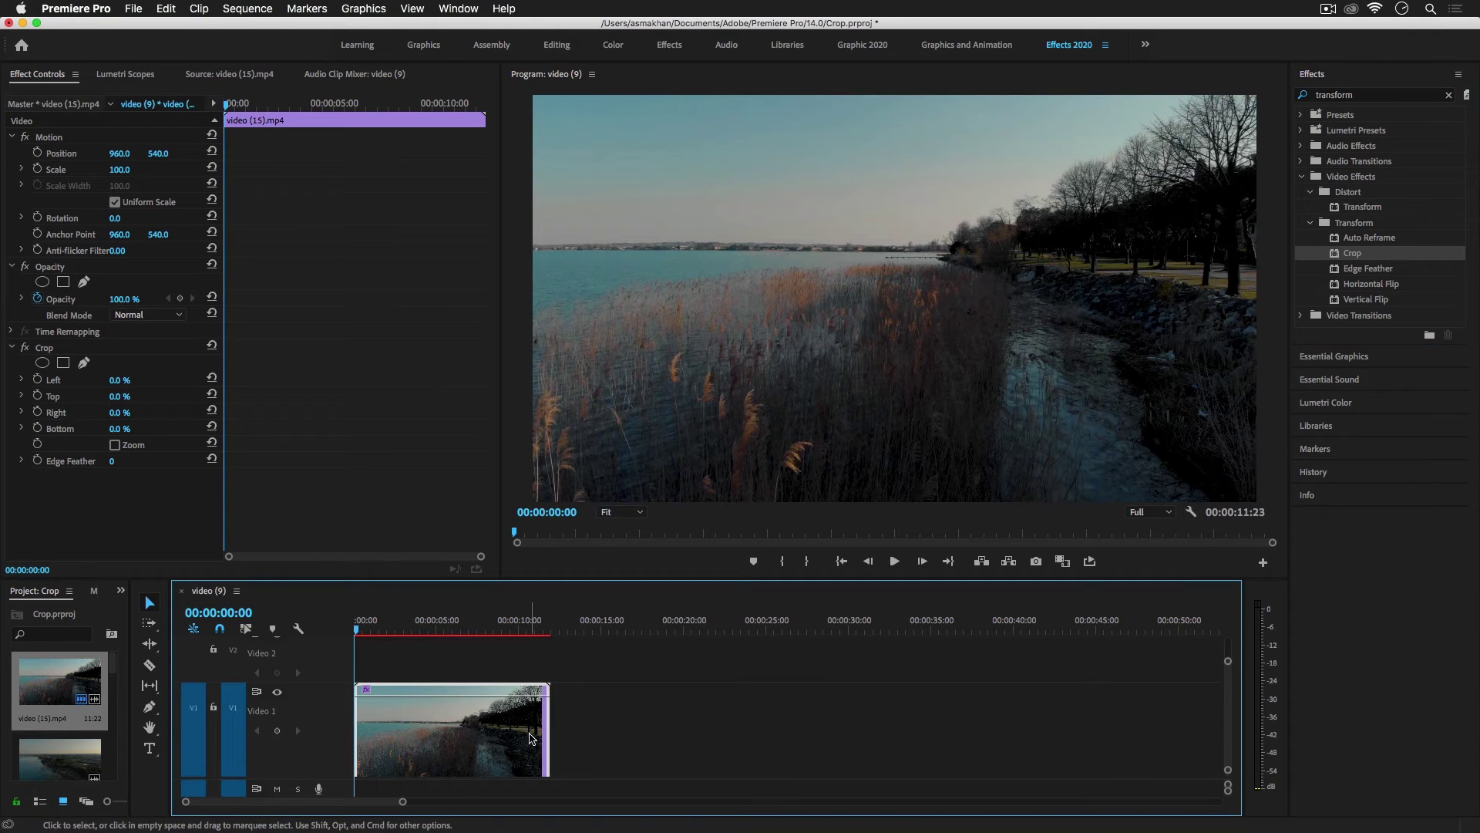
pyautogui.scroll(5, 529, 737)
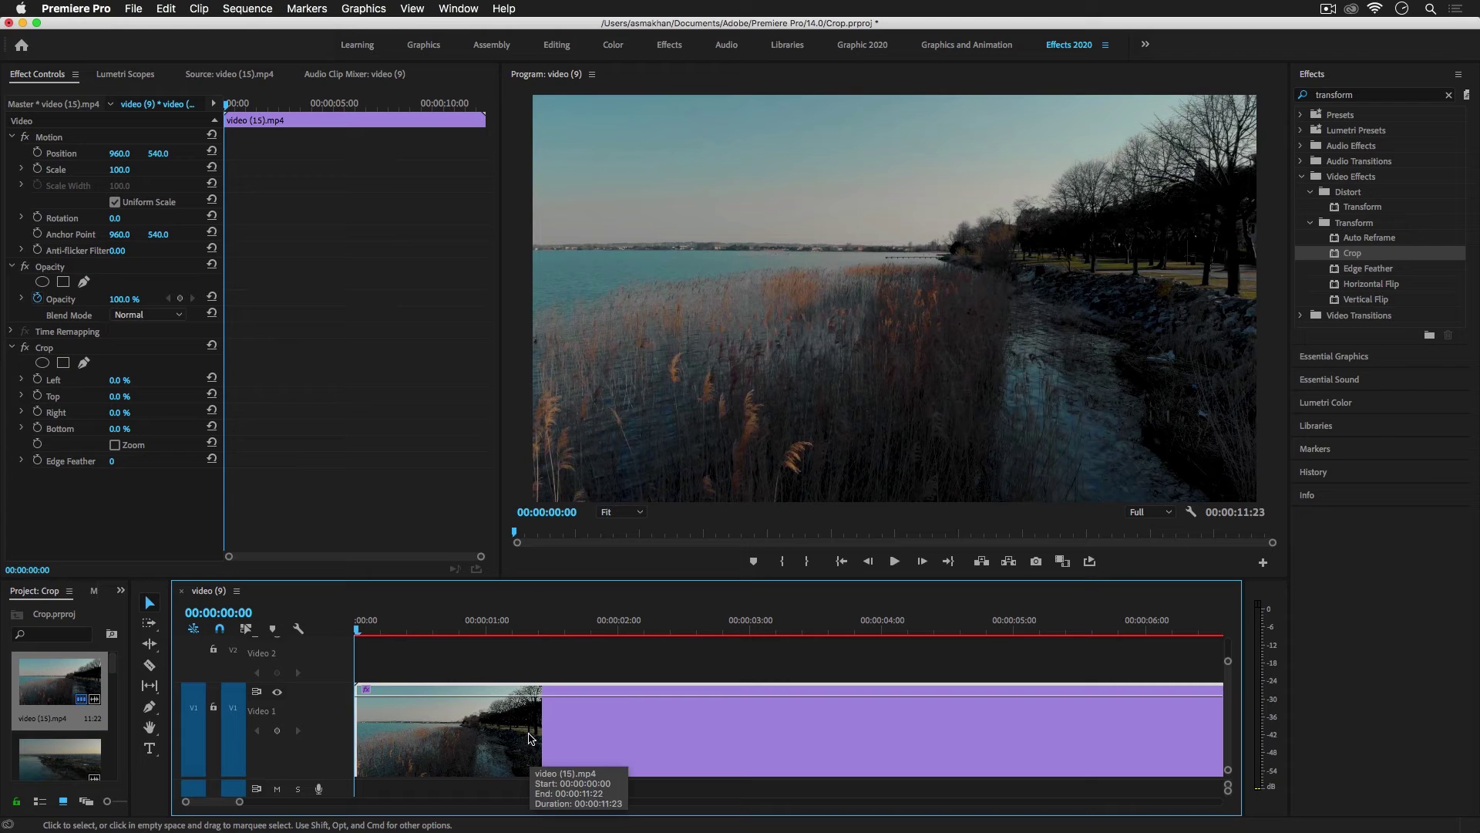
pyautogui.click(44, 349)
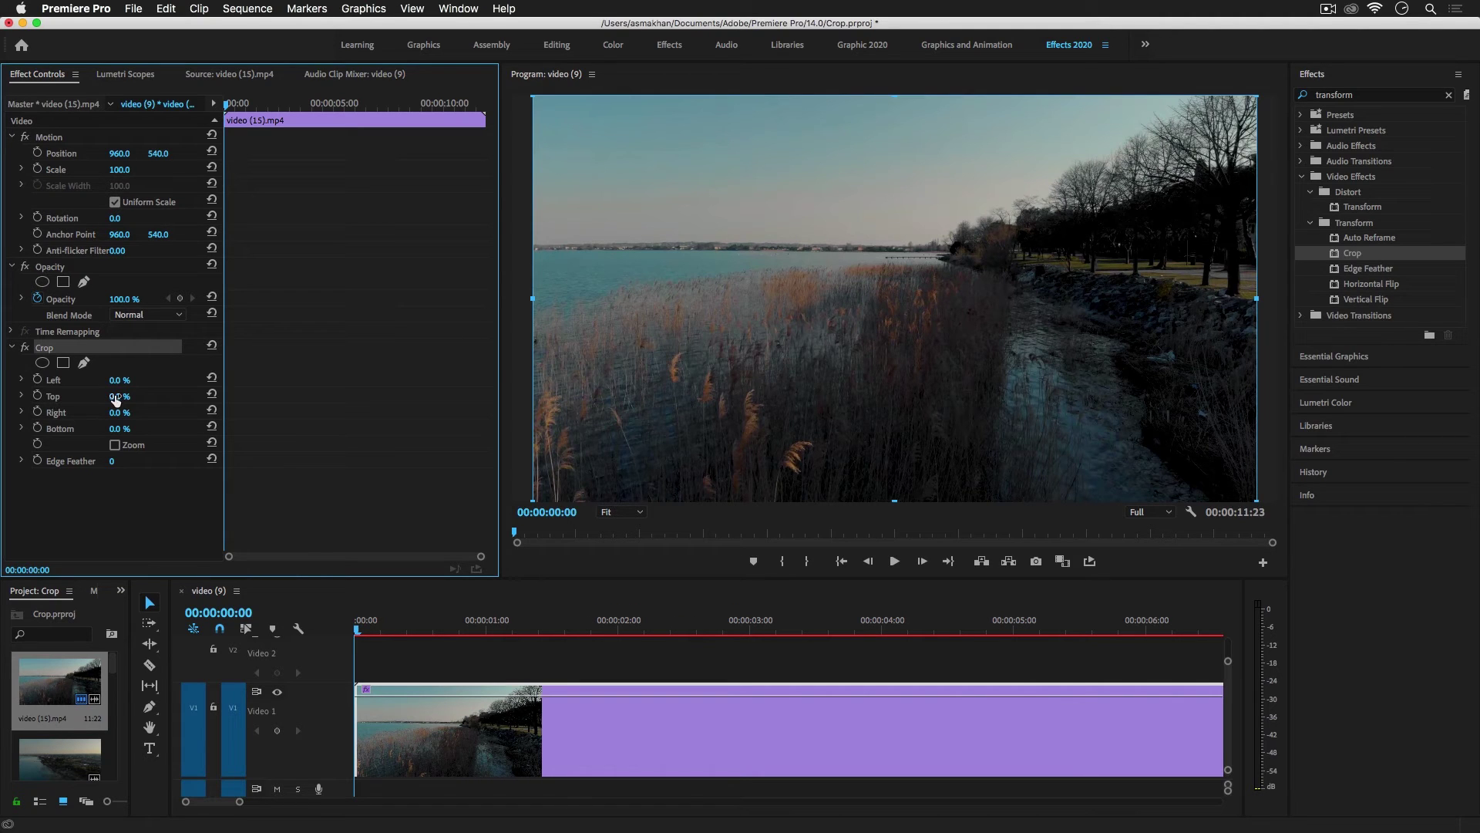
# Step: Enable keyframing for the Top and Bottom crop at the clip's start and set both values to 50%
pyautogui.click(37, 396)
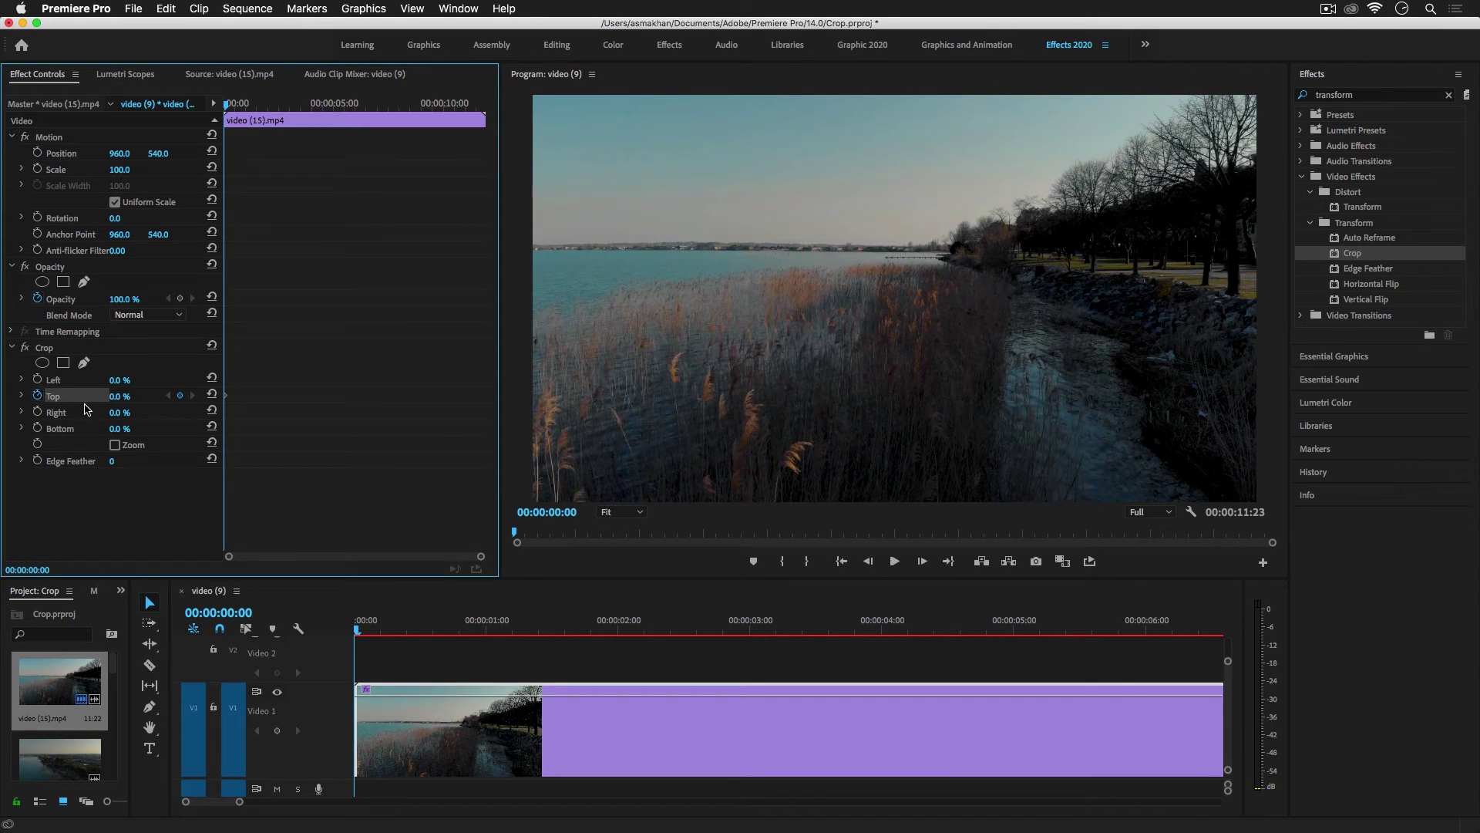
pyautogui.click(116, 397)
pyautogui.write('50')
pyautogui.press('Return')
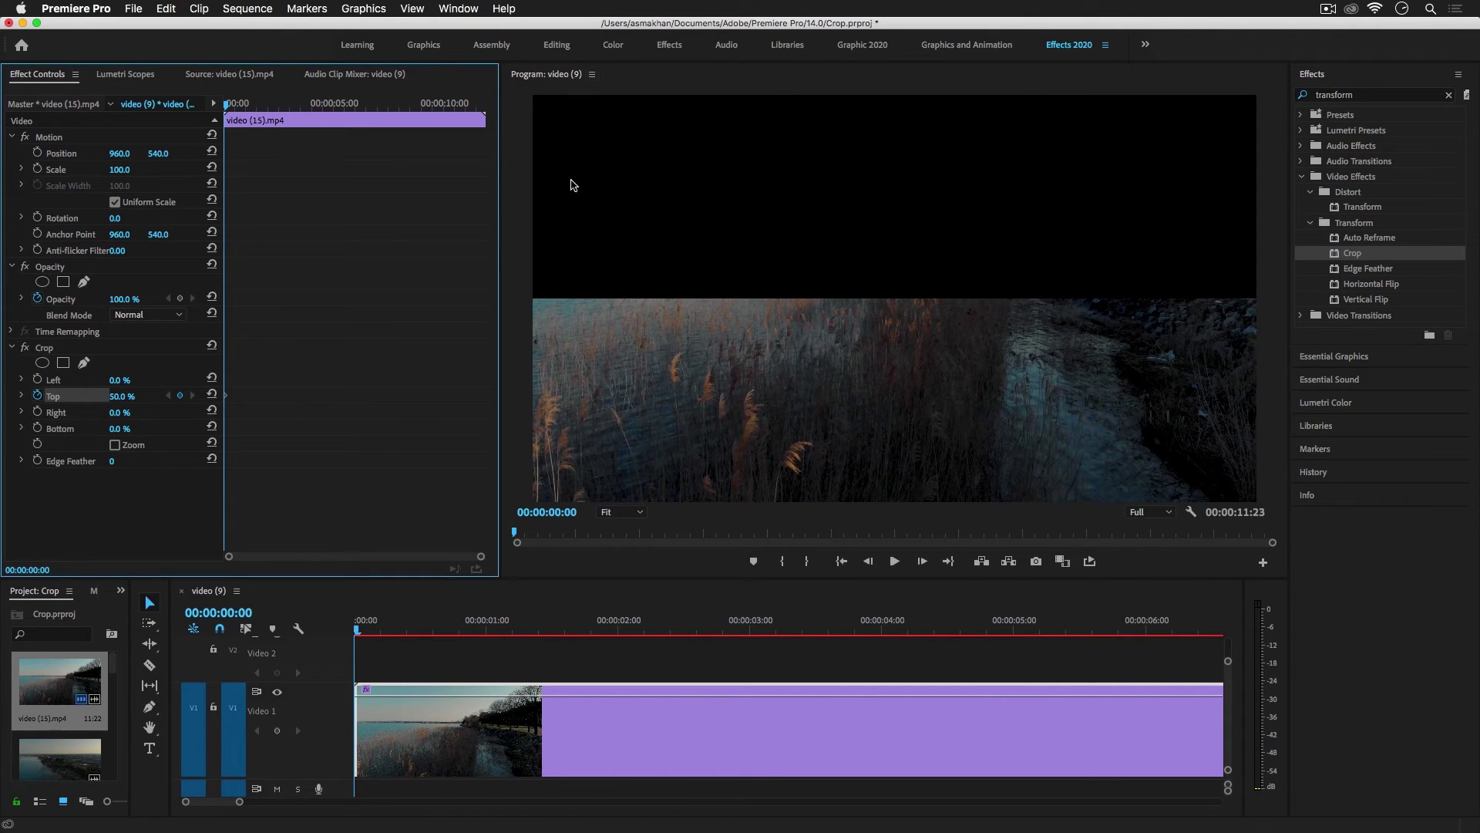
pyautogui.click(37, 429)
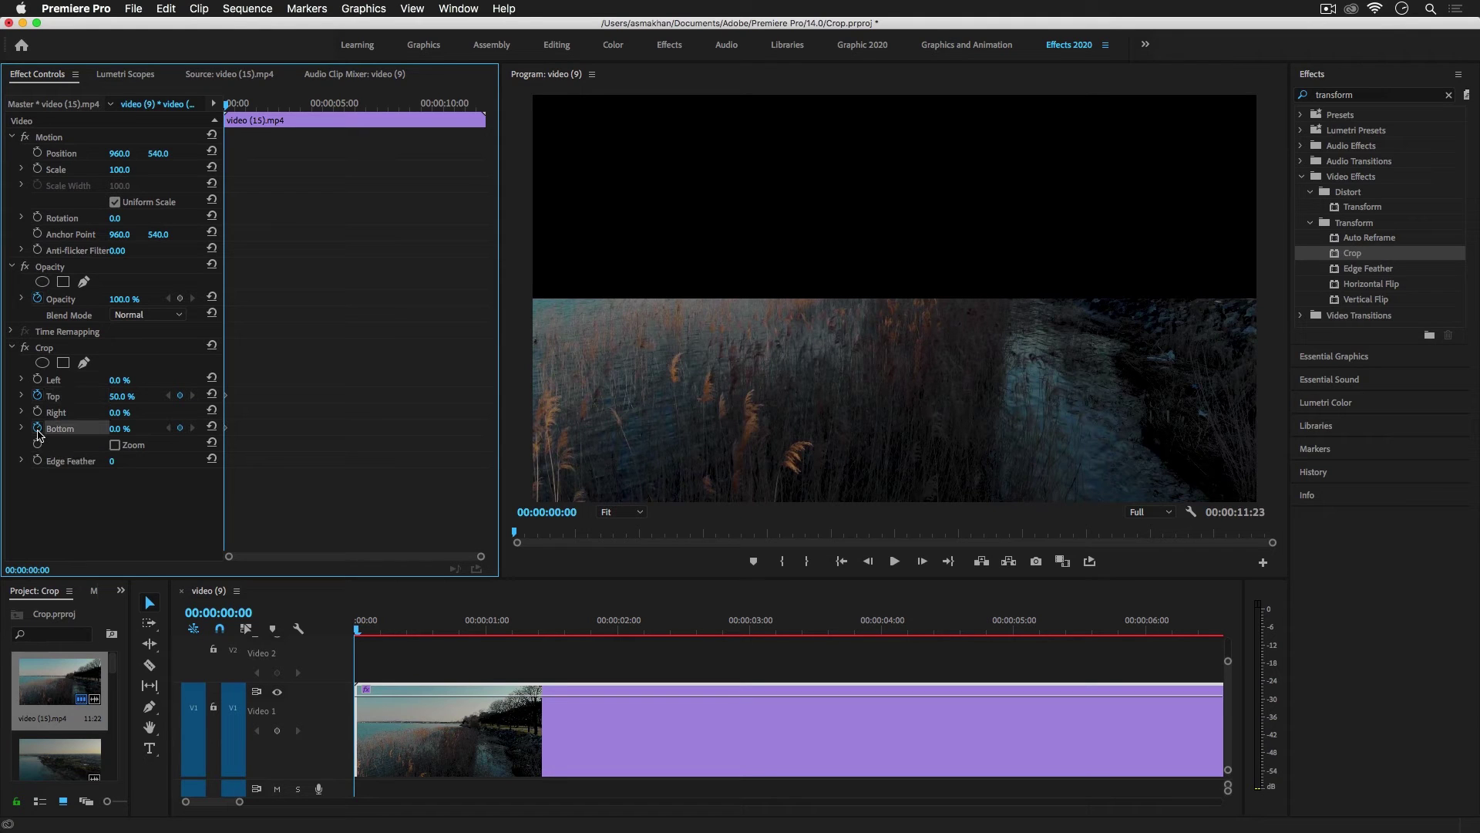
pyautogui.click(130, 426)
pyautogui.write('50')
pyautogui.press('Return')
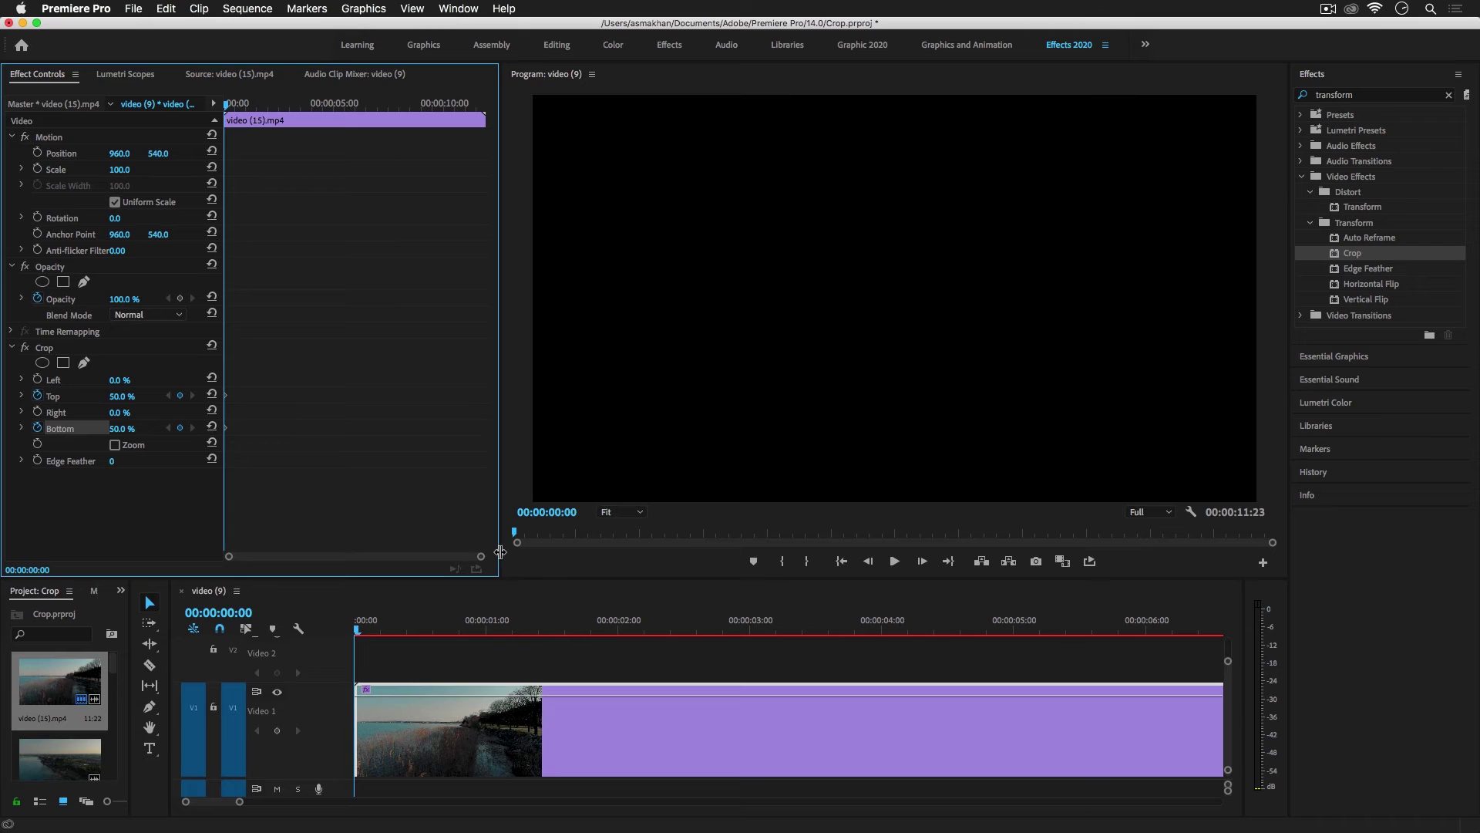
# Step: Select the Top and Bottom crop keyframes and shift them slightly after the clip's start
pyautogui.moveTo(481, 556); pyautogui.dragTo(398, 556)
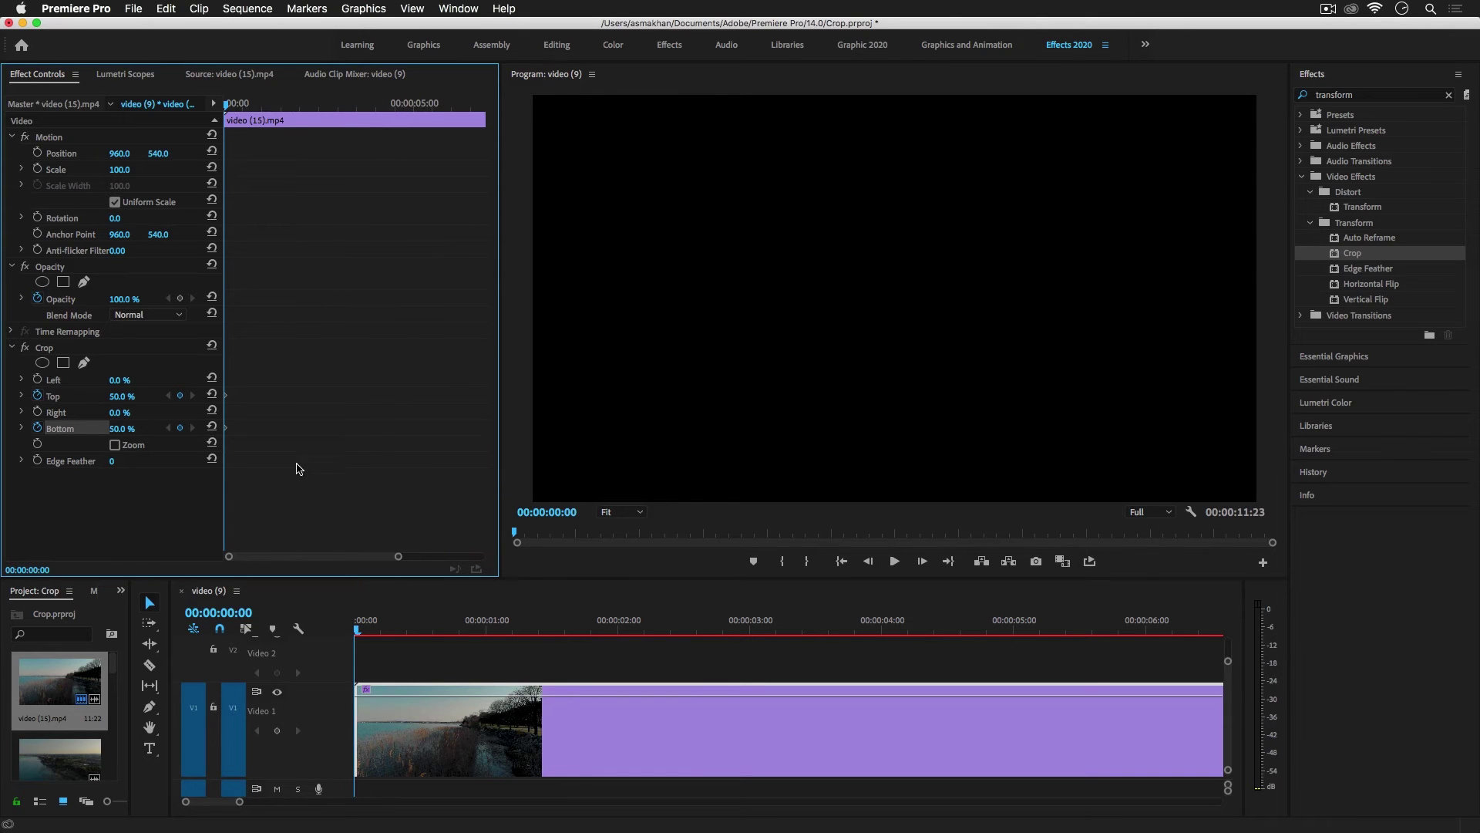
pyautogui.moveTo(252, 455); pyautogui.dragTo(218, 377)
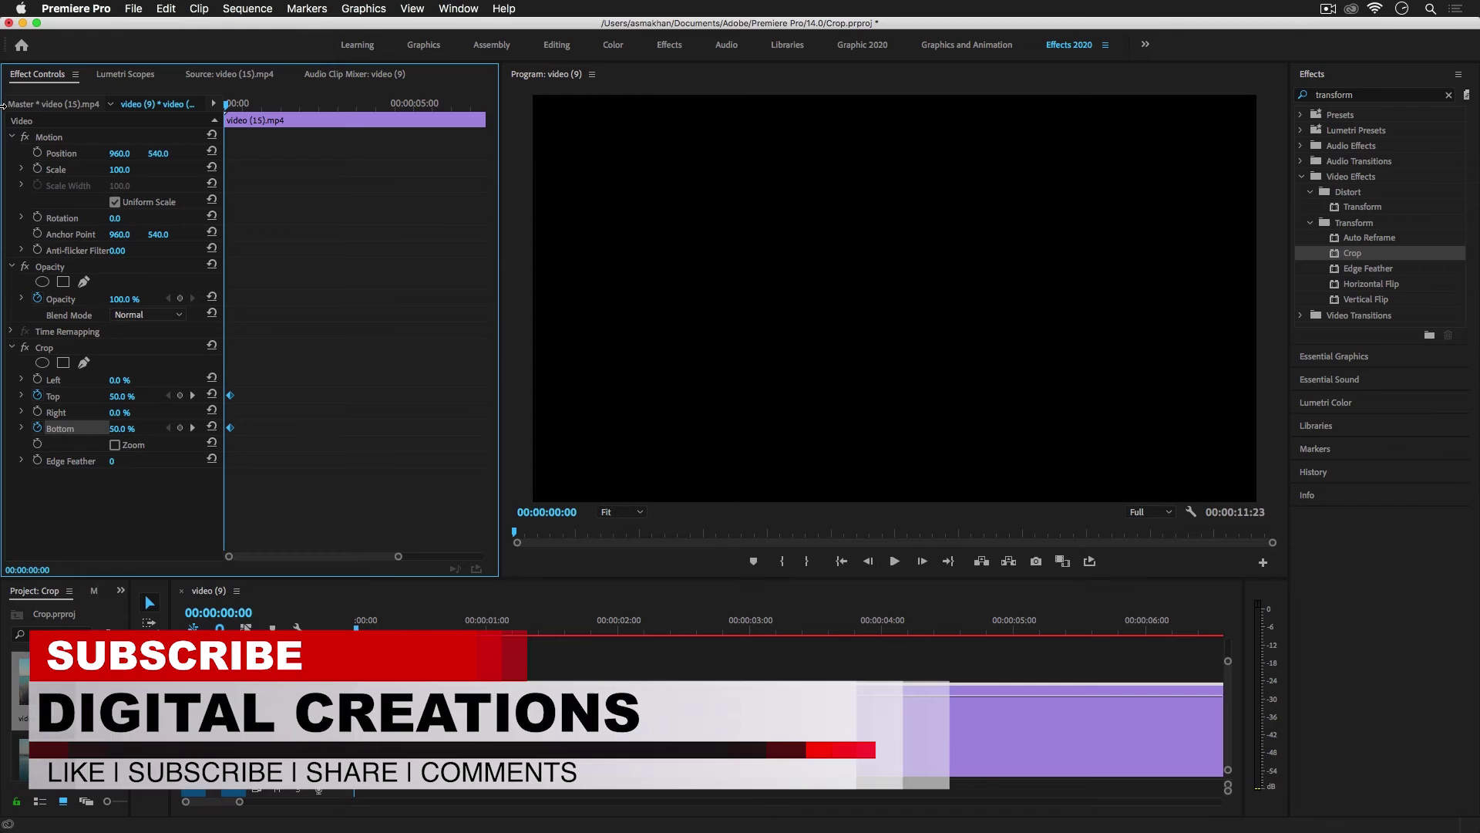
pyautogui.moveTo(486, 634); pyautogui.dragTo(303, 624)
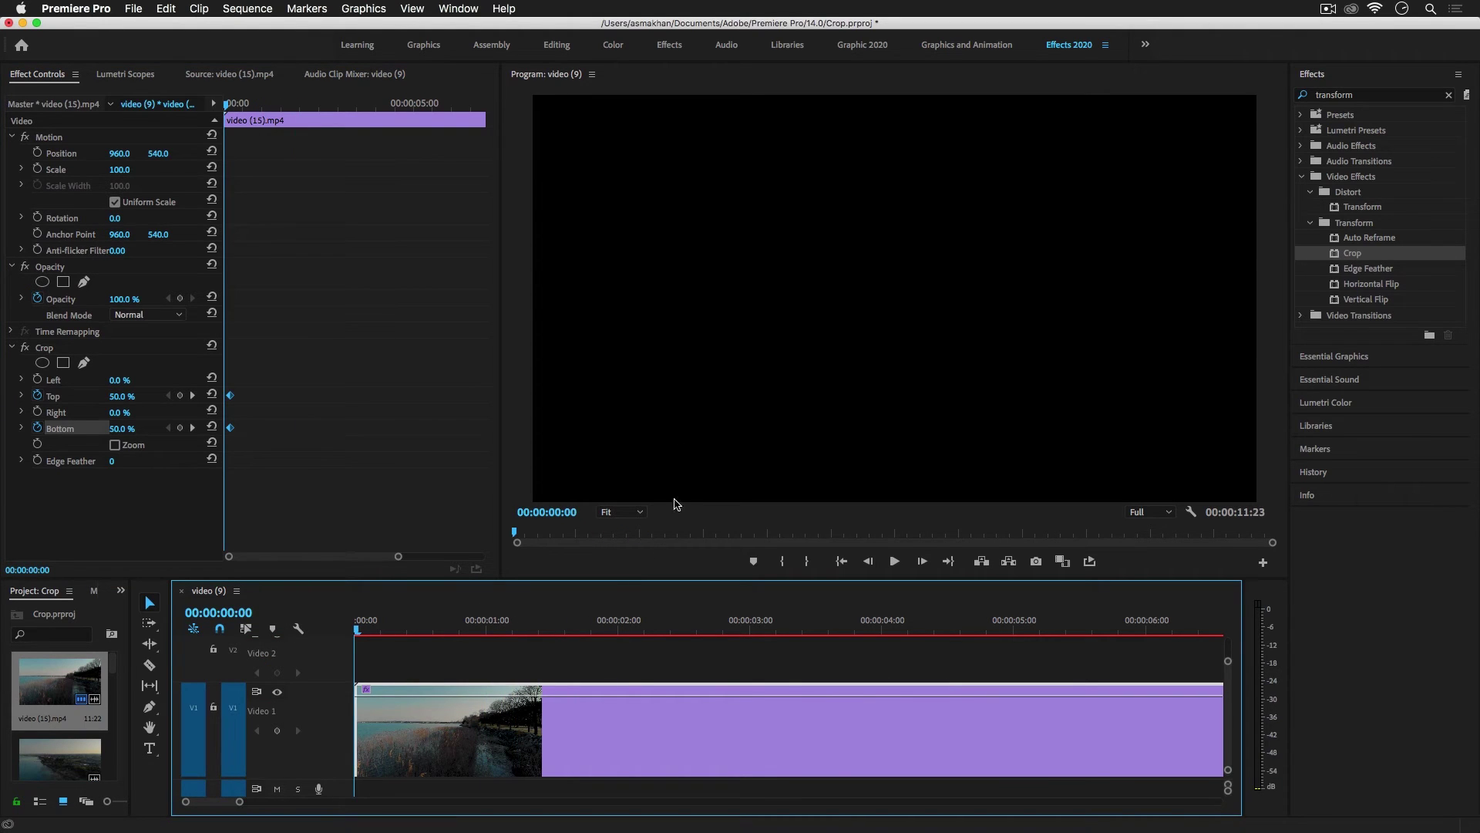
# Step: Keyframe the Top and Bottom crop at 0% at 00:00:02:24
pyautogui.moveTo(619, 631); pyautogui.dragTo(746, 634)
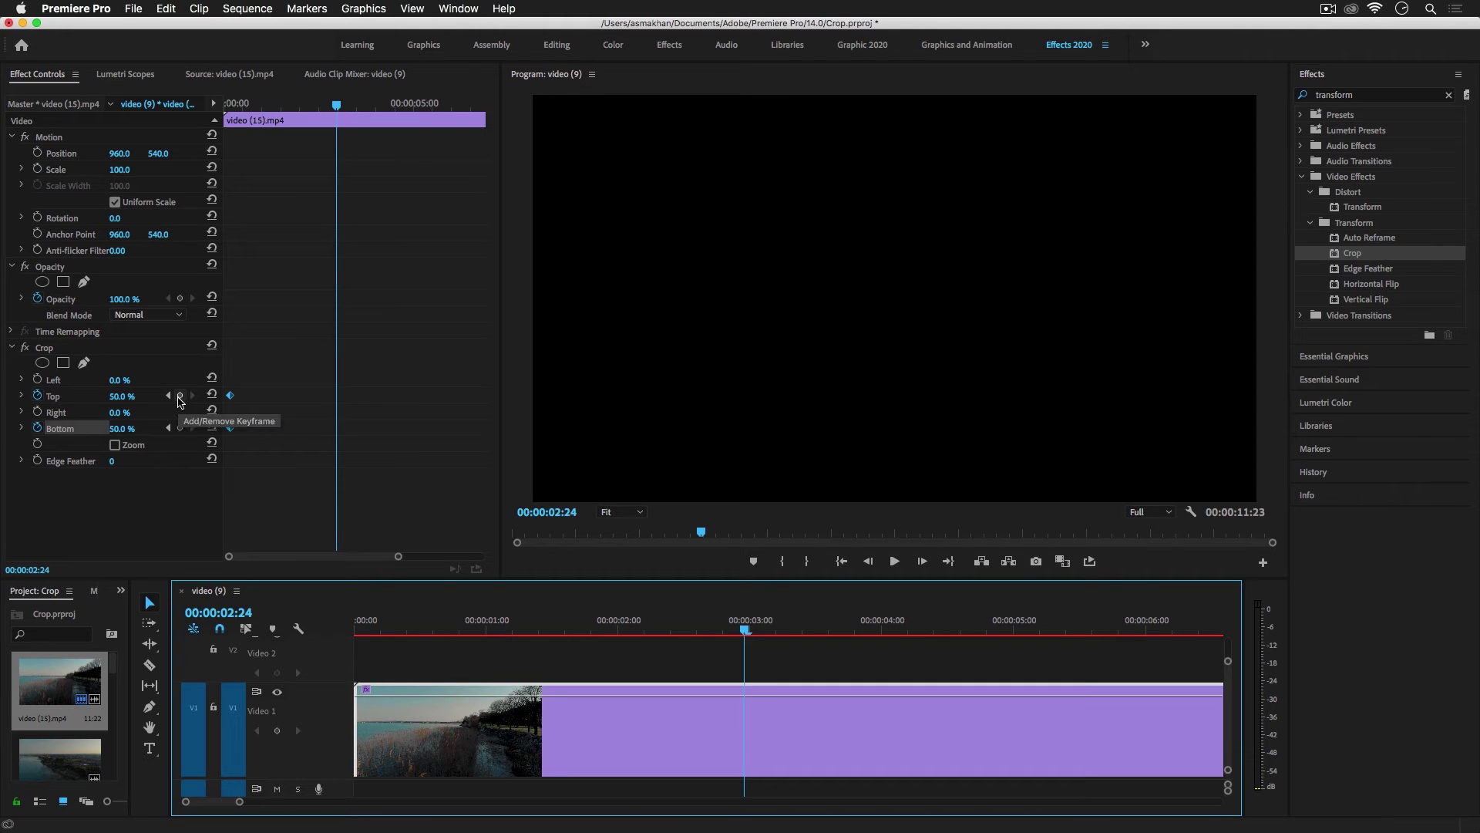
pyautogui.click(128, 395)
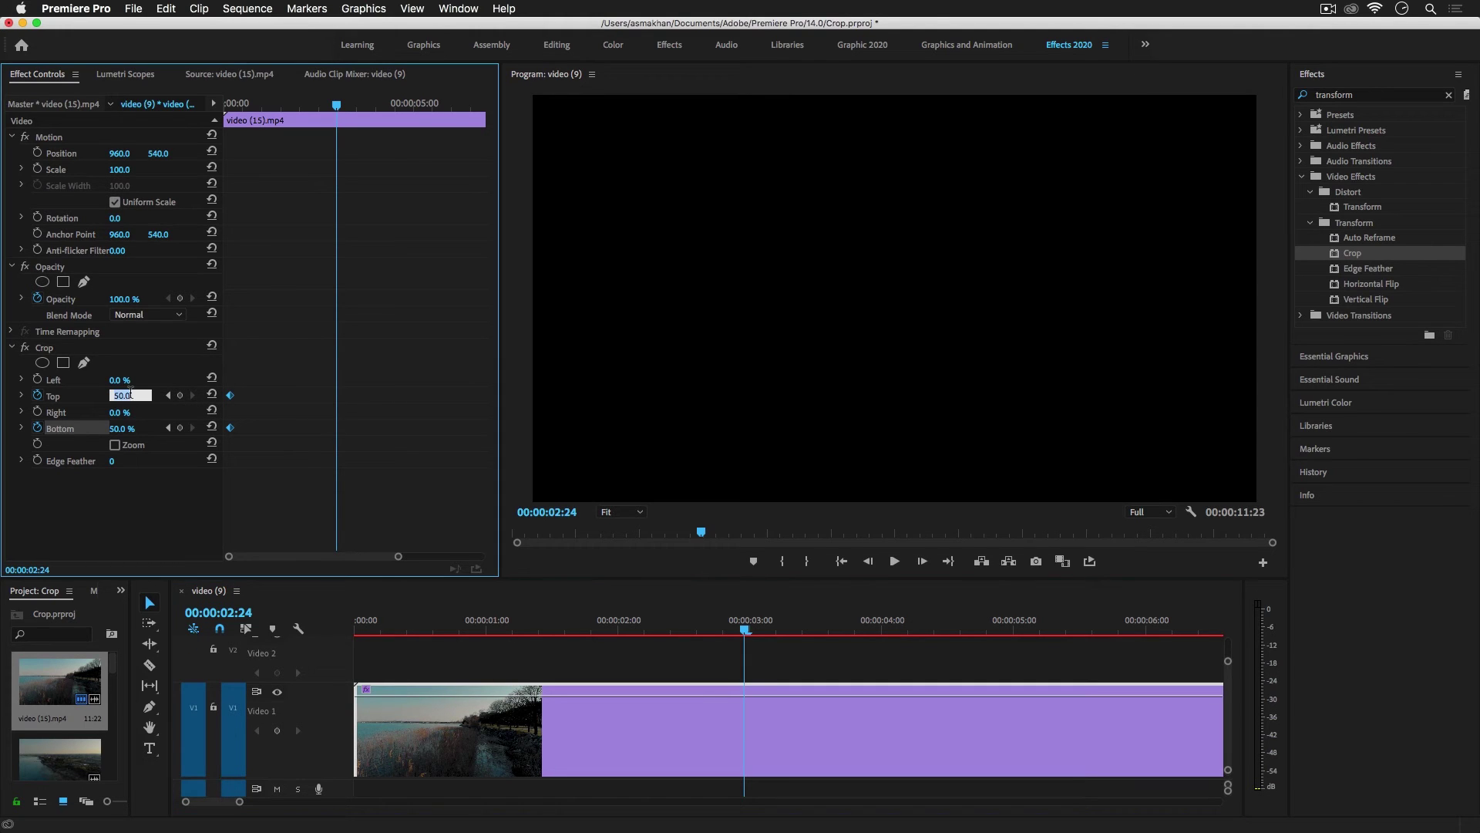
pyautogui.write('0')
pyautogui.click(128, 427)
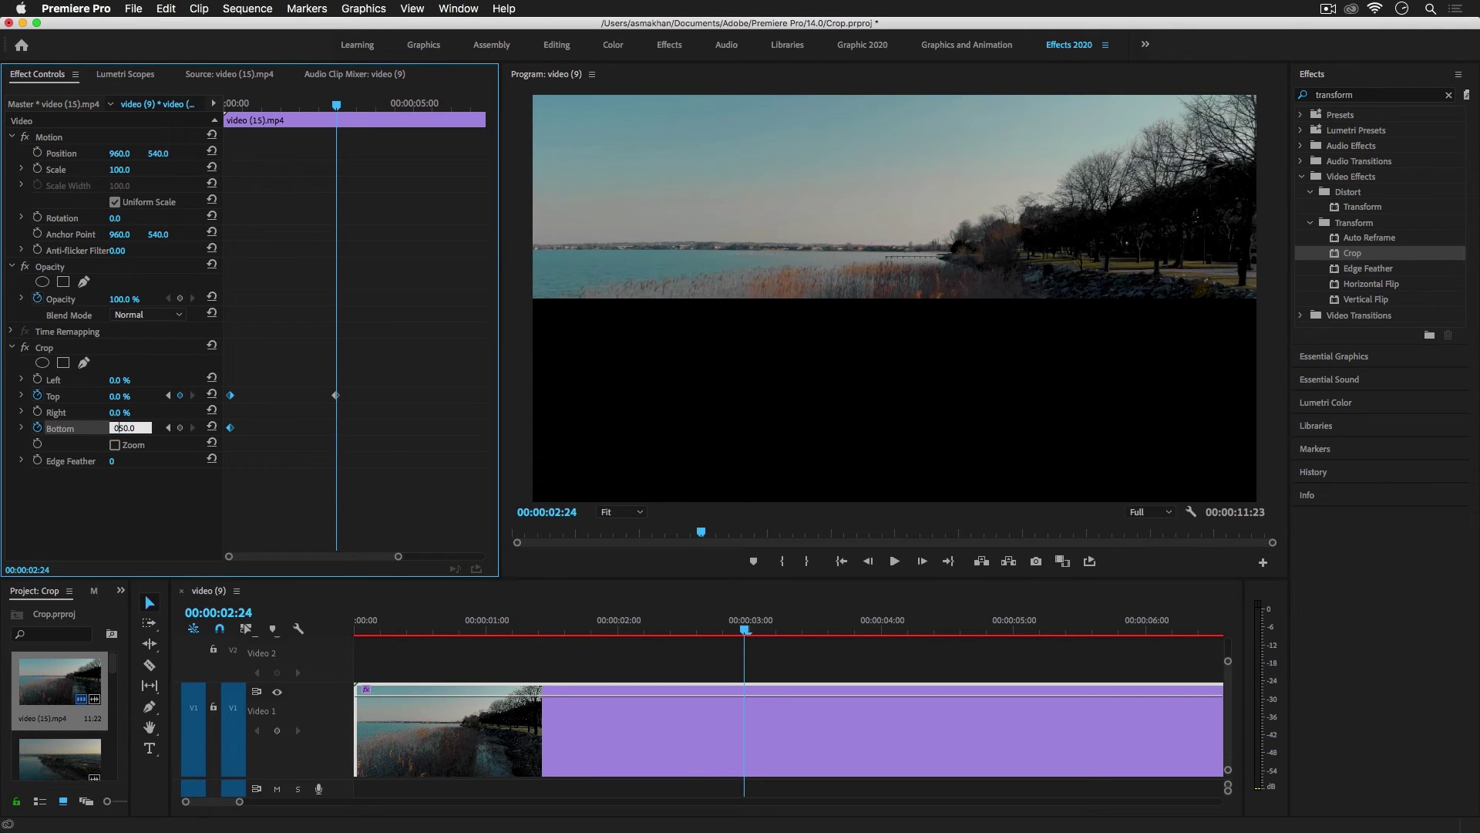
pyautogui.moveTo(149, 425); pyautogui.dragTo(92, 422)
pyautogui.write('0')
pyautogui.press('Return')
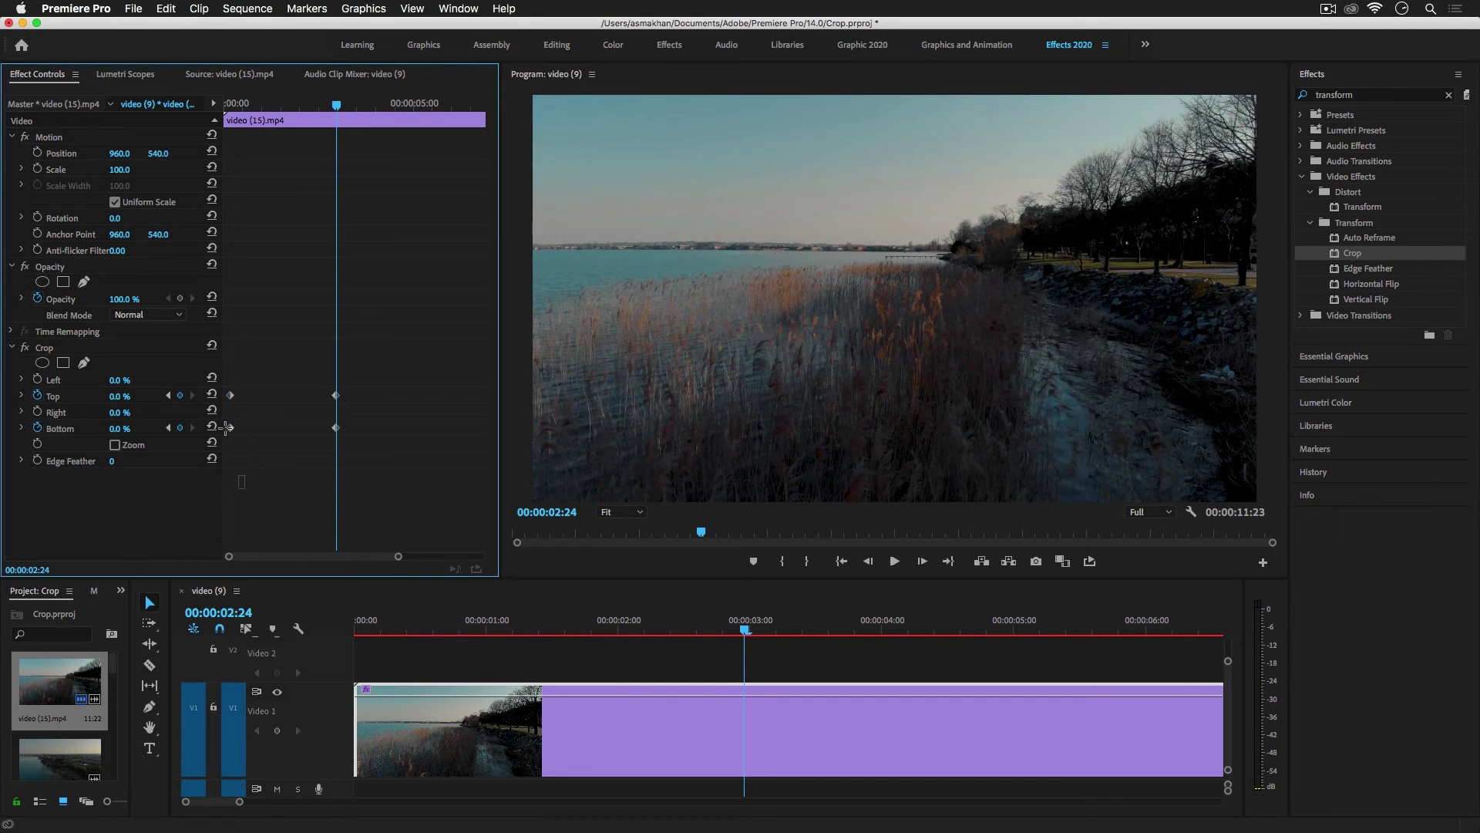
# Step: Apply Ease In to the first pair of Top and Bottom crop keyframes and Ease Out to the second pair
pyautogui.rightClick(231, 396)
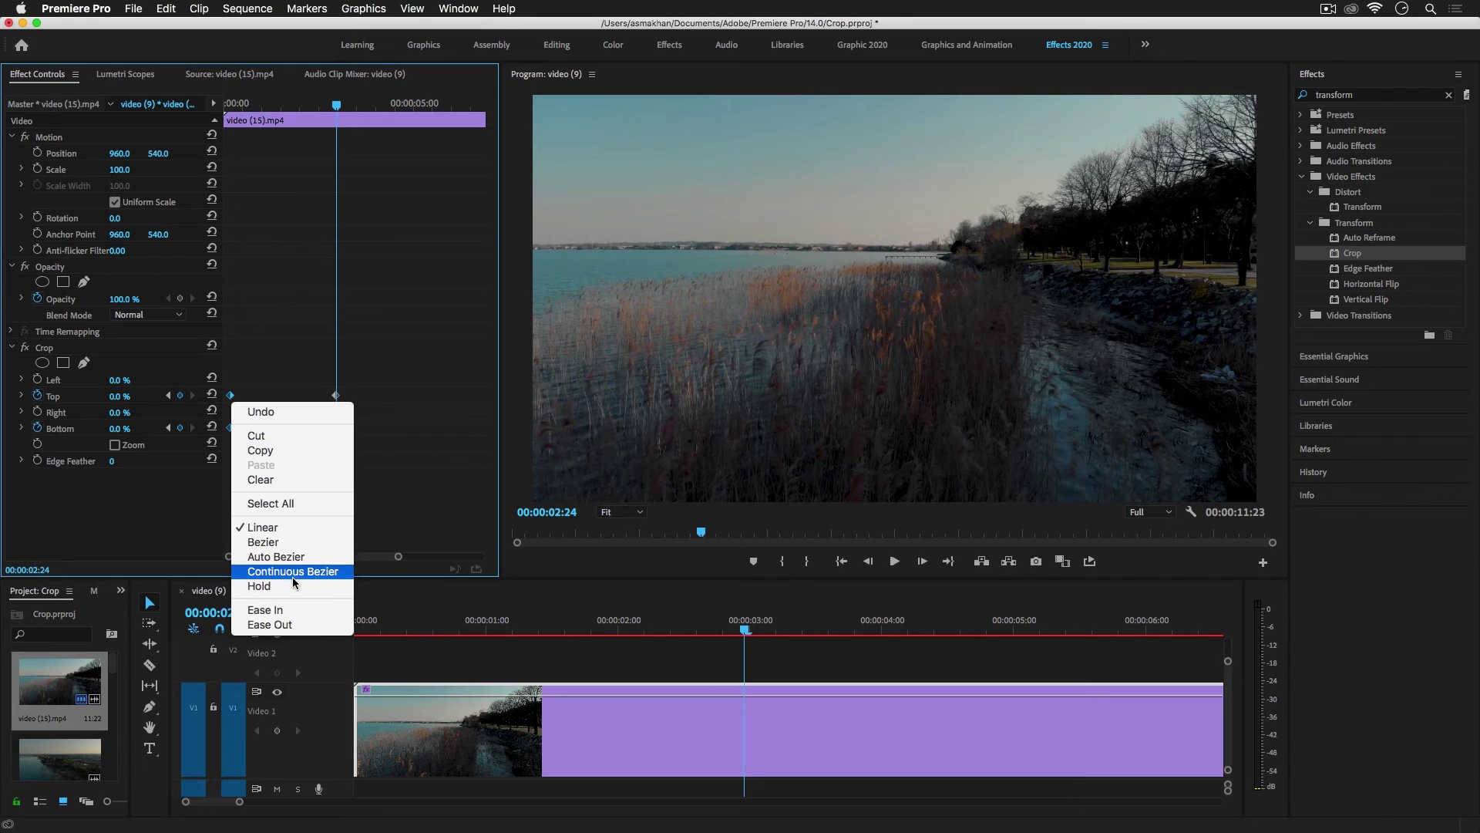
pyautogui.click(271, 390)
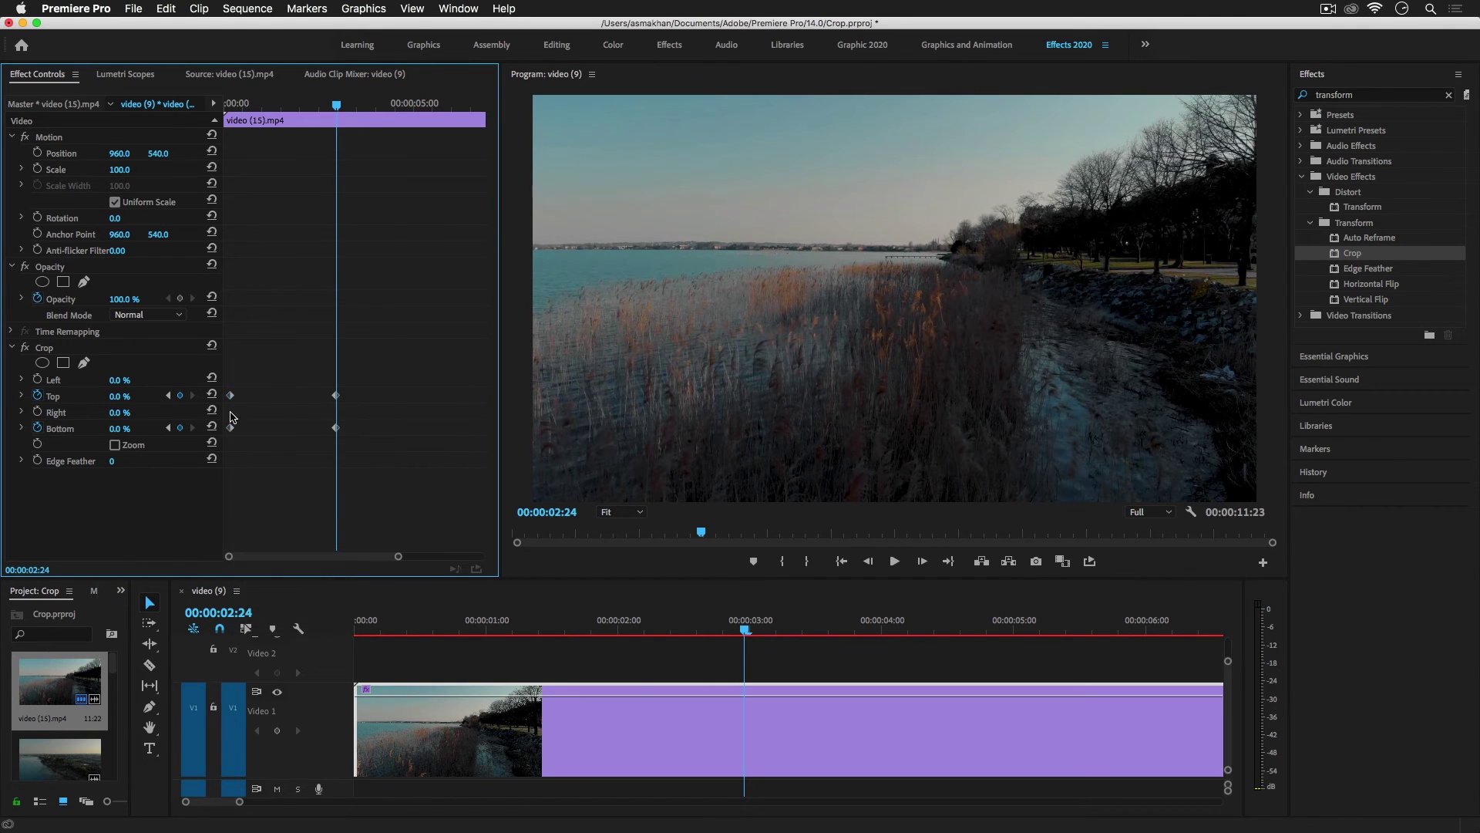
pyautogui.moveTo(242, 449); pyautogui.dragTo(228, 381)
pyautogui.click(257, 467)
pyautogui.moveTo(254, 463); pyautogui.dragTo(227, 384)
pyautogui.rightClick(230, 398)
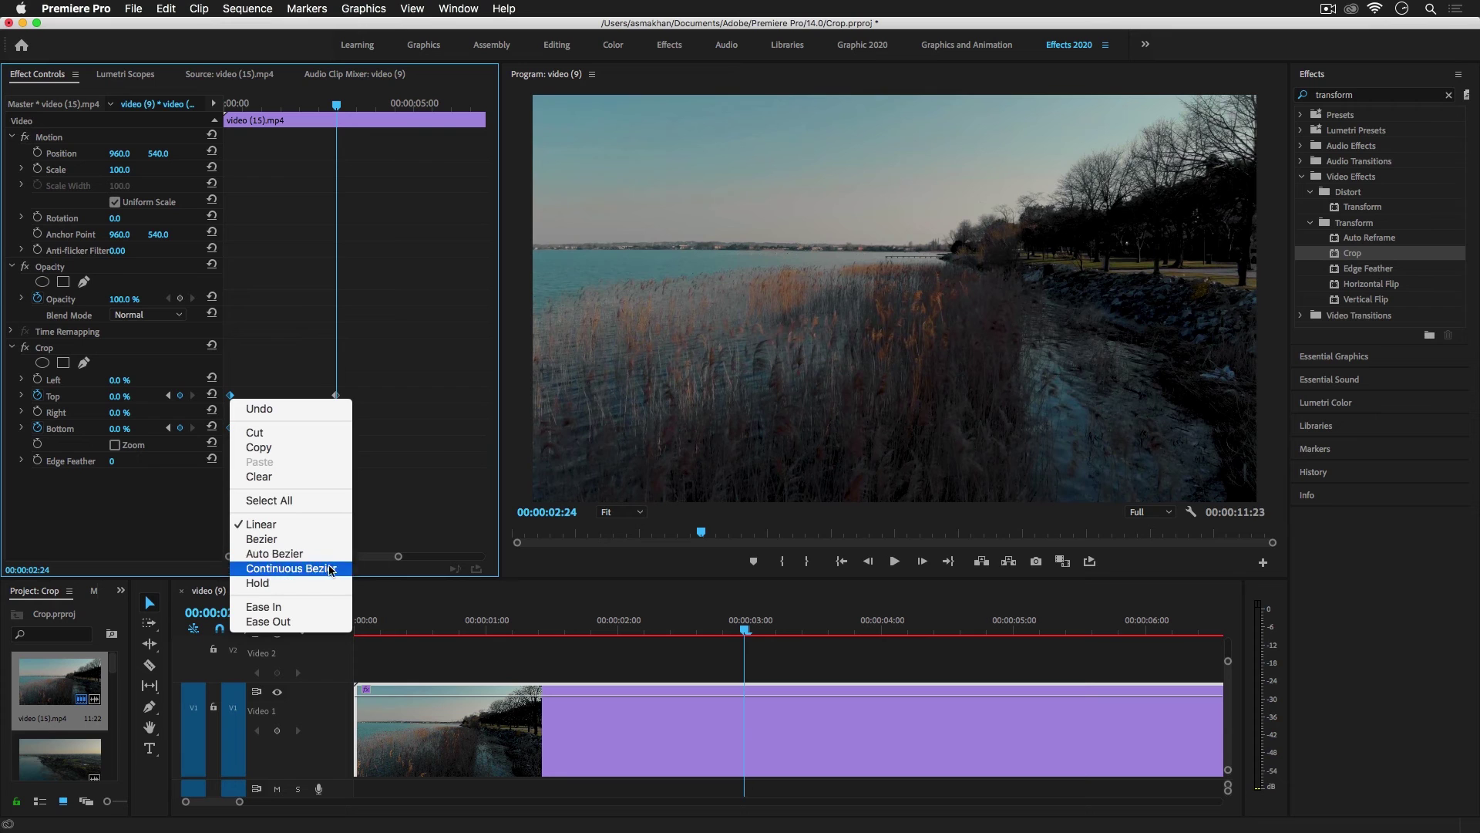
pyautogui.click(309, 608)
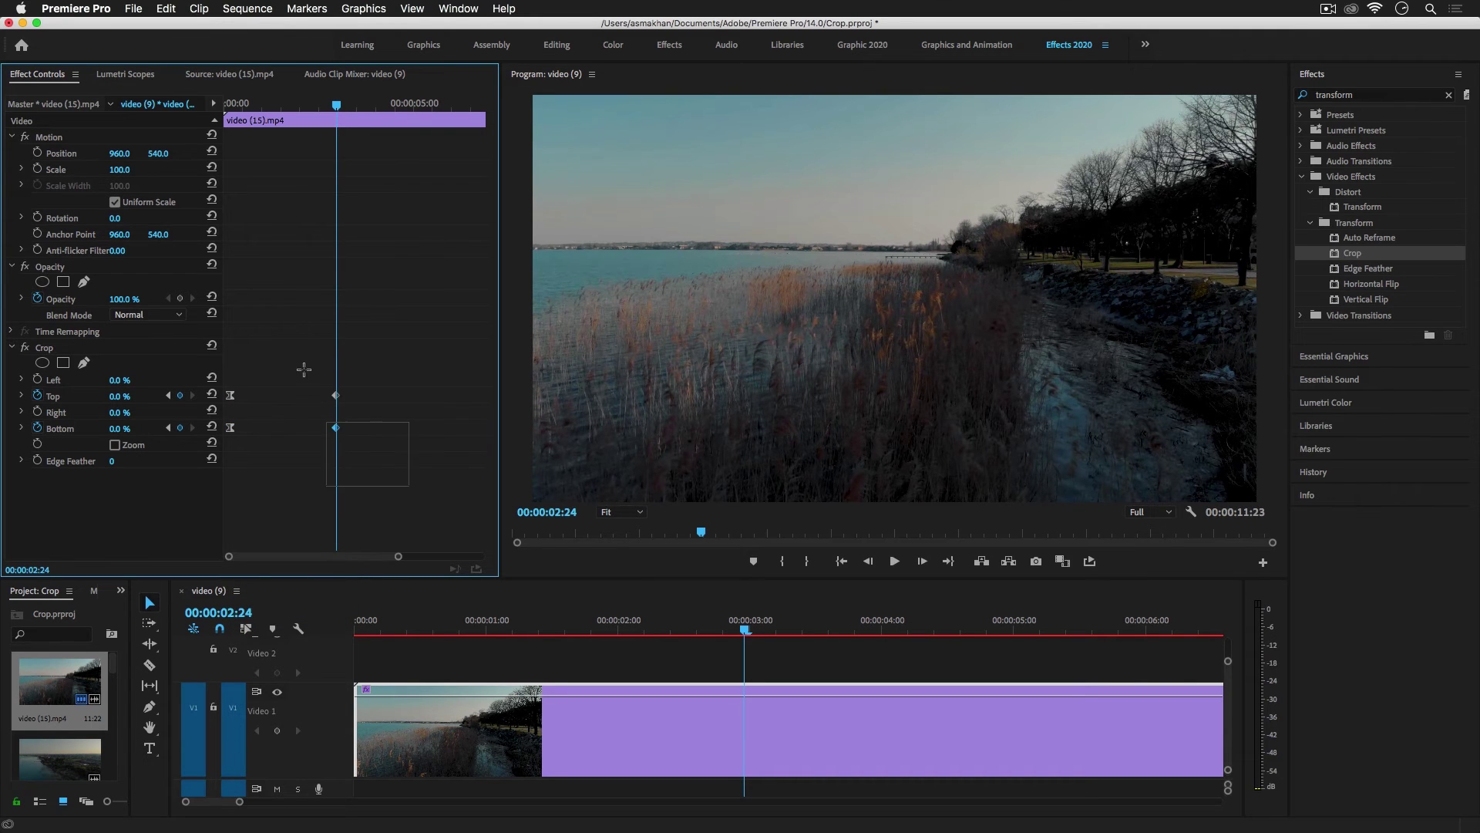
pyautogui.rightClick(335, 396)
pyautogui.click(375, 624)
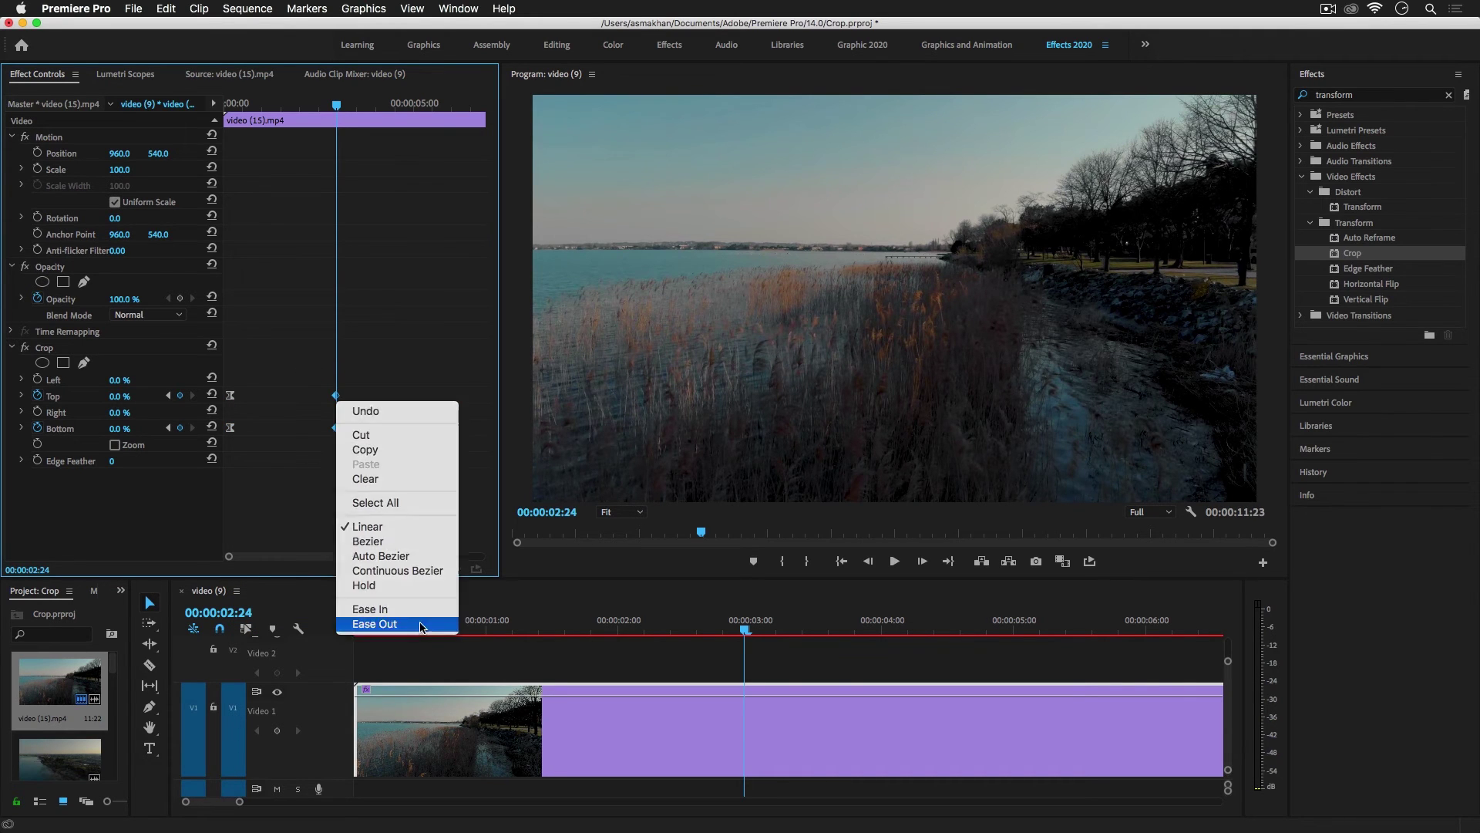
# Step: Mark an out point at 00:00:03:18, and render and play the section to preview the crop reveal
pyautogui.moveTo(343, 103); pyautogui.dragTo(366, 106)
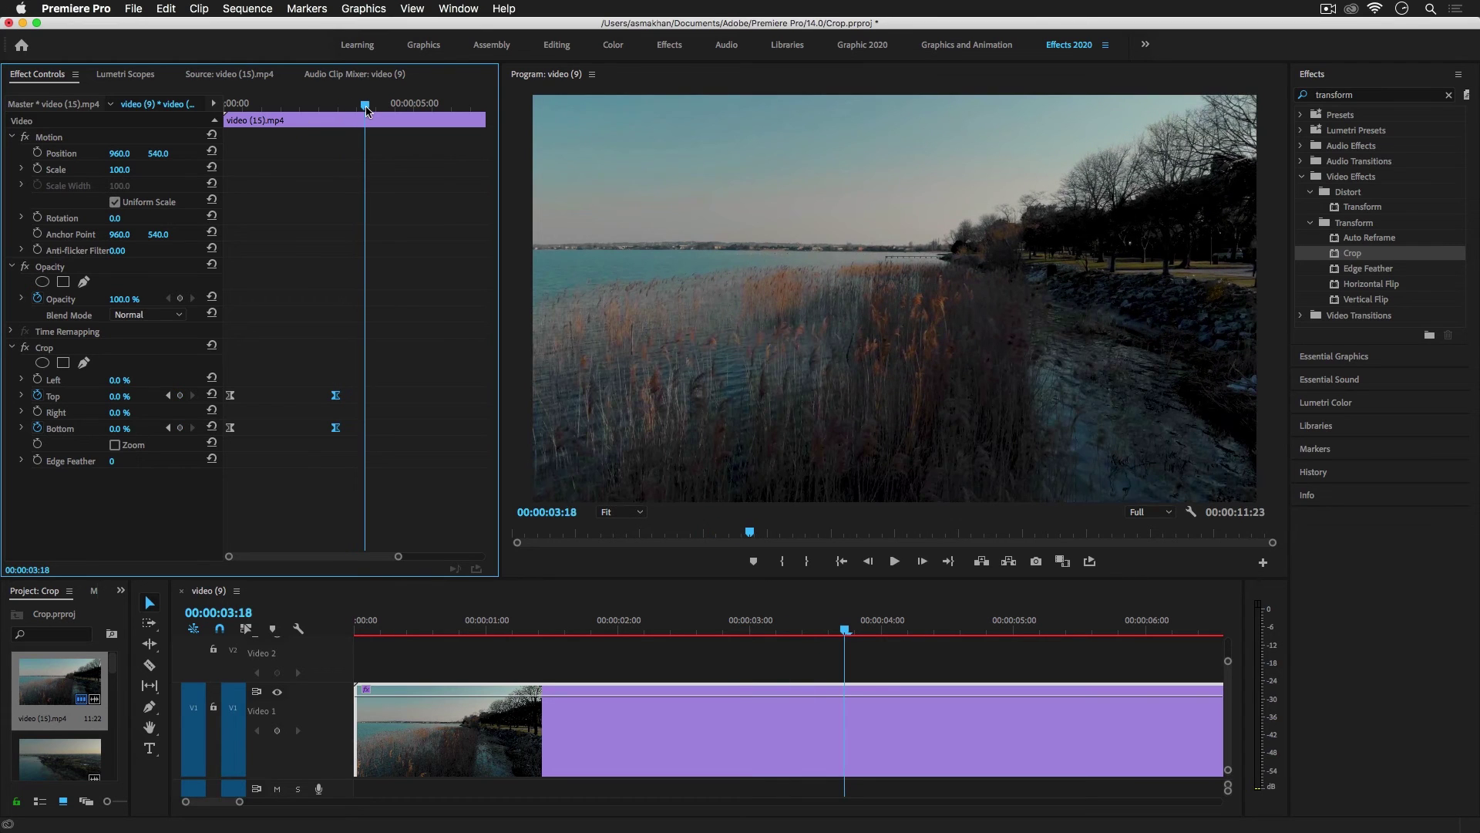
pyautogui.press('o')
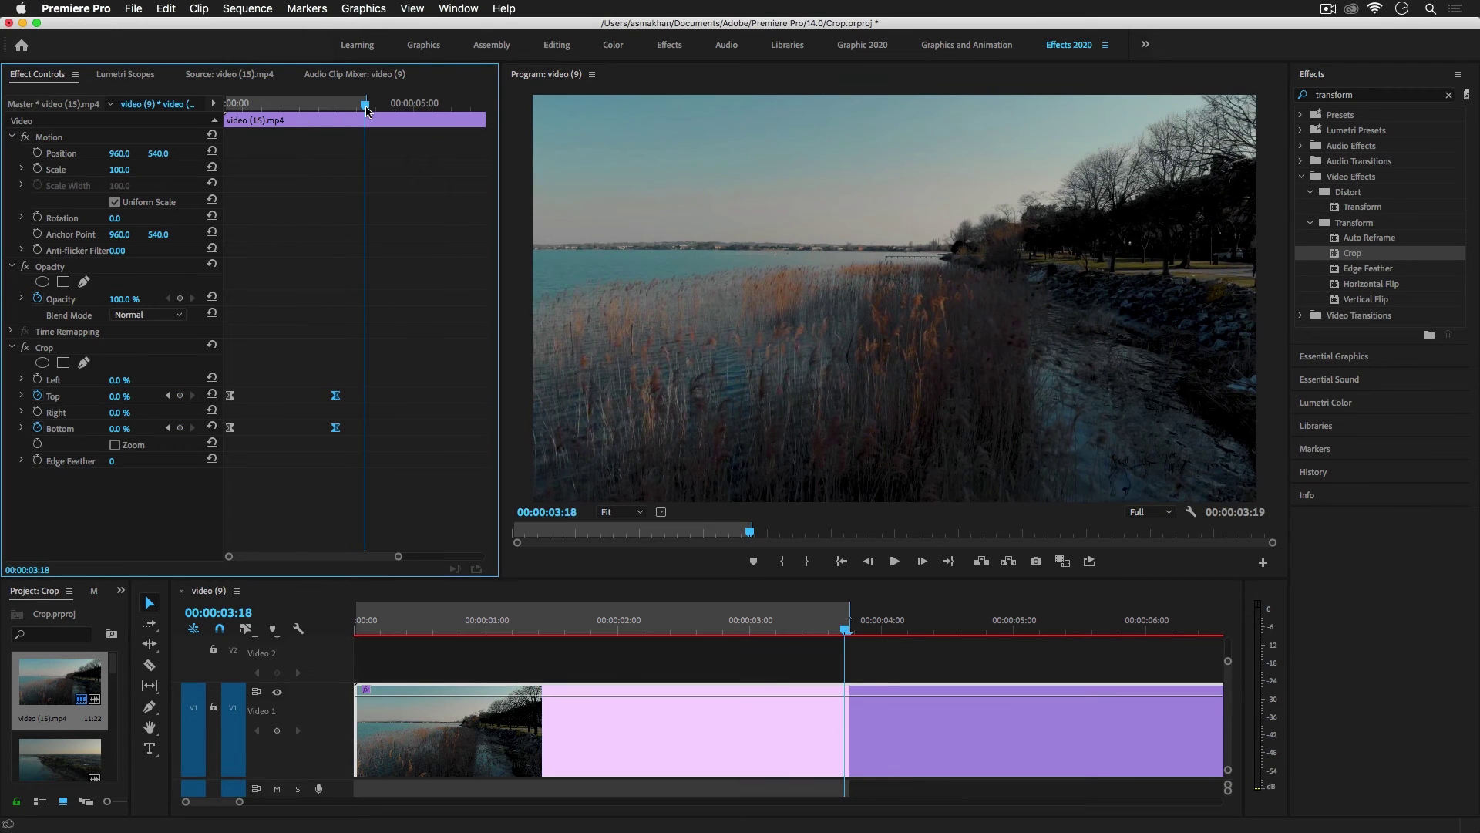
pyautogui.press('Return')
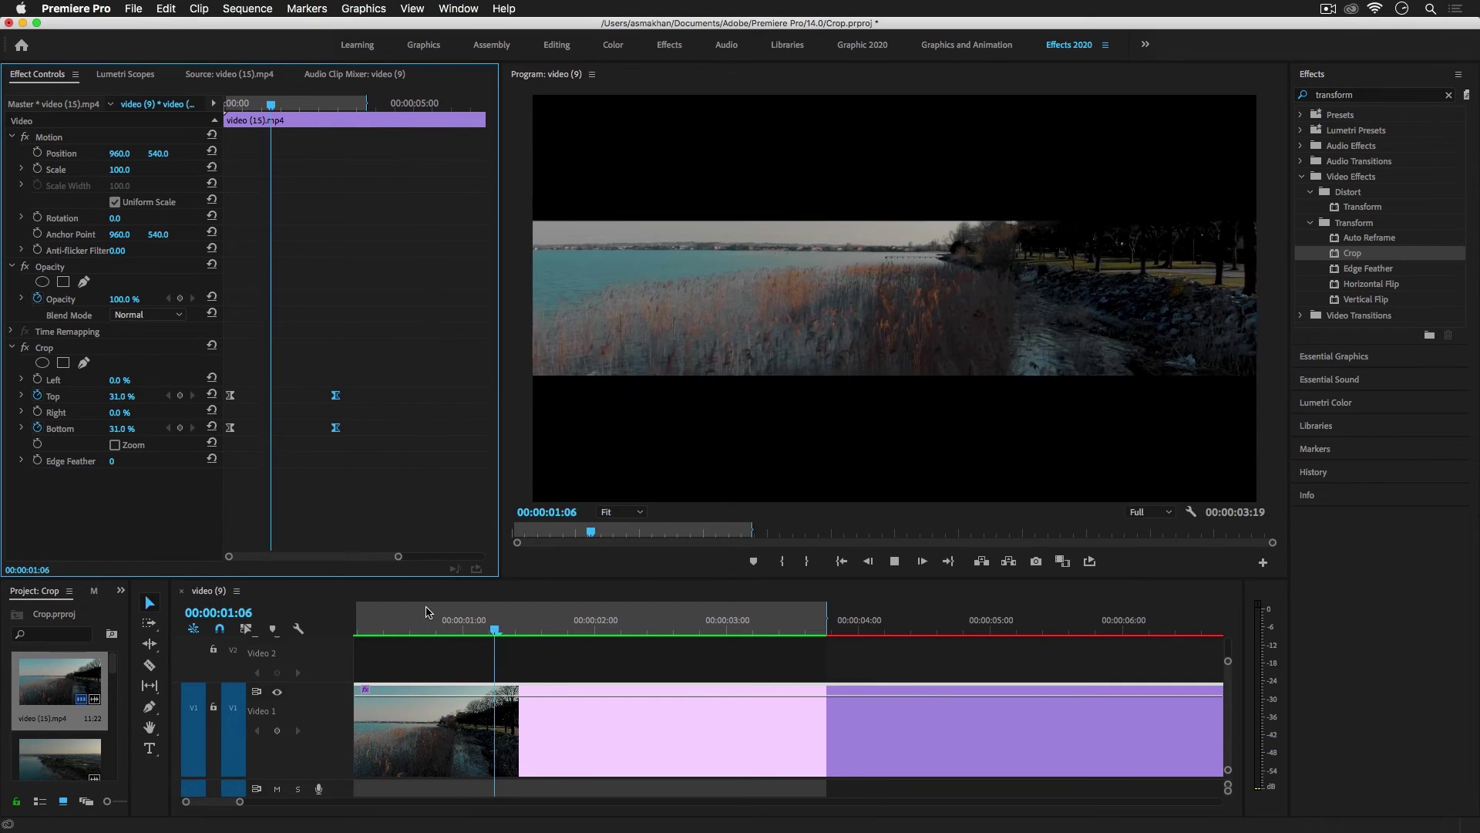
pyautogui.click(356, 619)
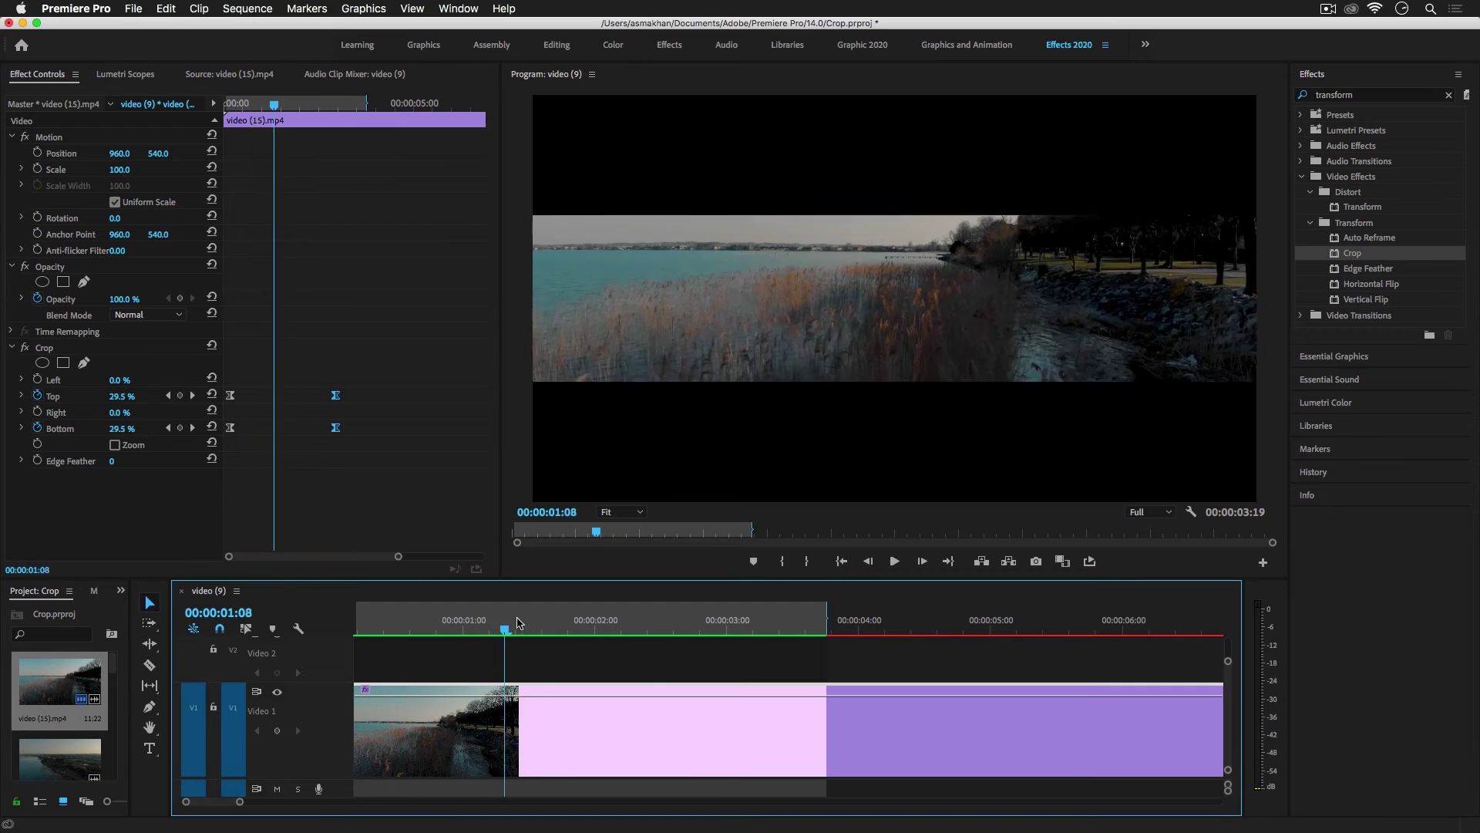
pyautogui.press('Home')
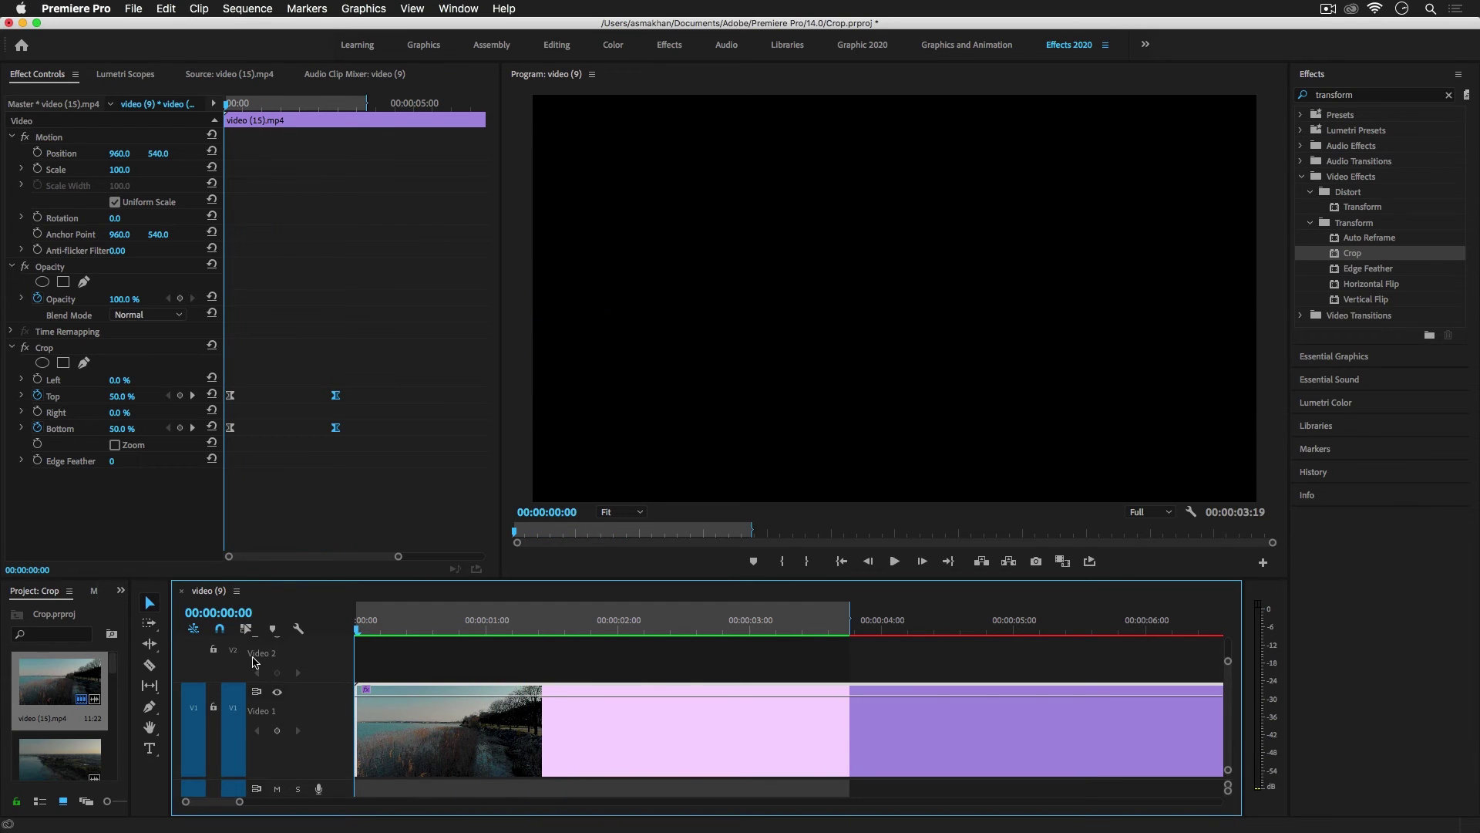
pyautogui.press('super')
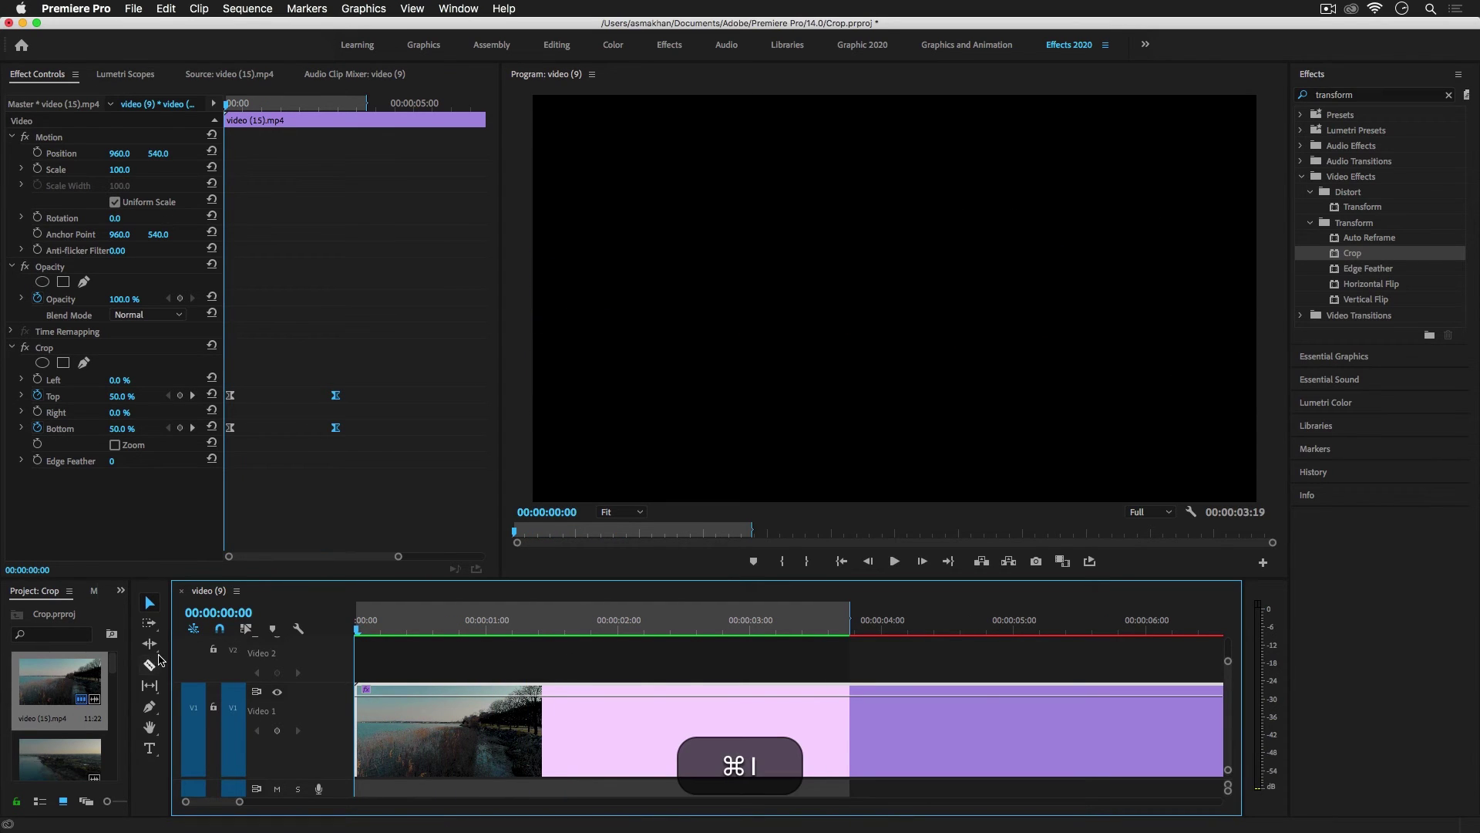
pyautogui.scroll(-5, 319, 626)
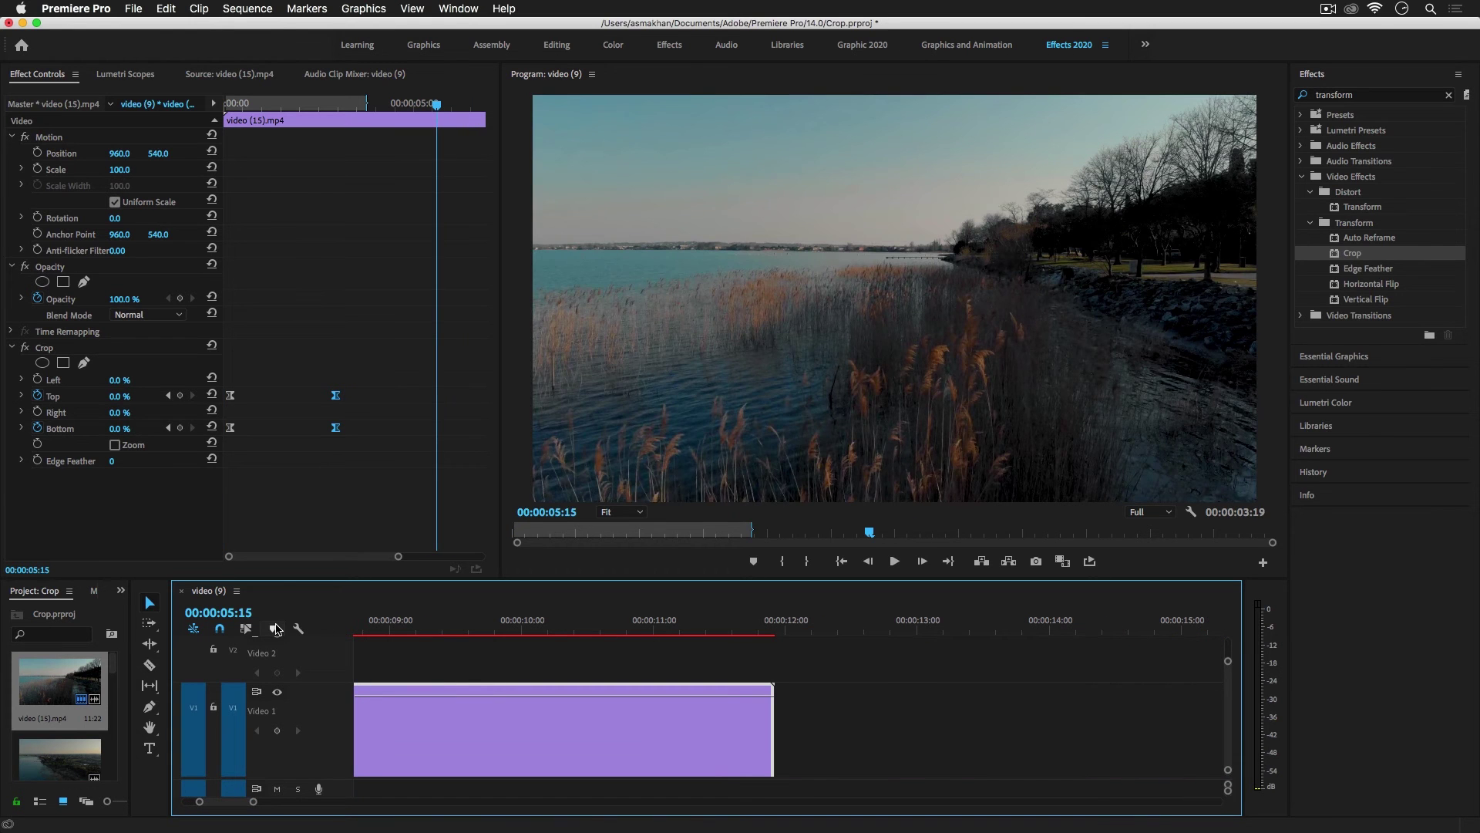
# Step: Turn on loop playback and play the crop reveal full screen from the start of the sequence
pyautogui.click(1092, 562)
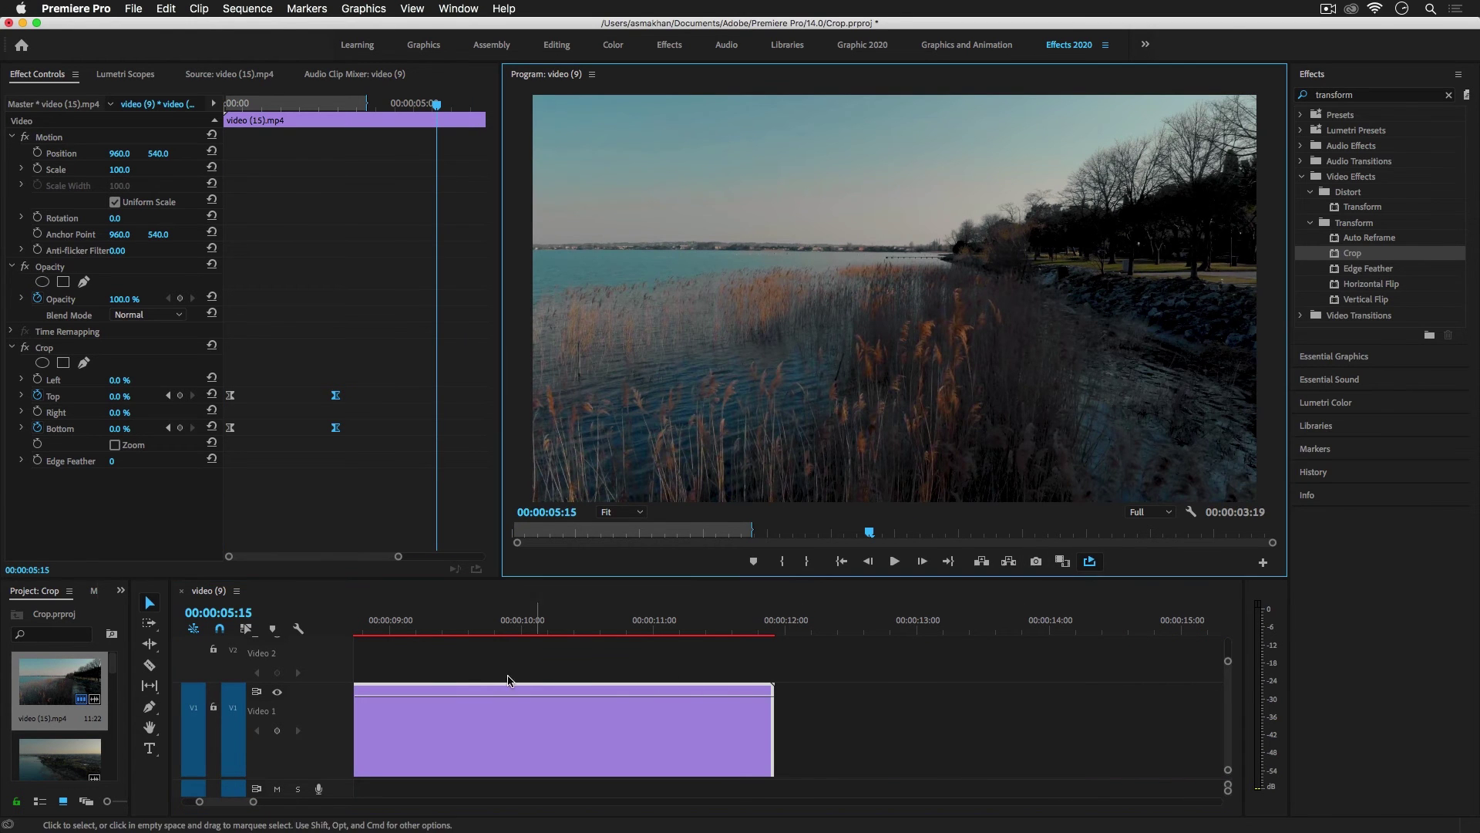
pyautogui.moveTo(502, 623); pyautogui.dragTo(160, 624)
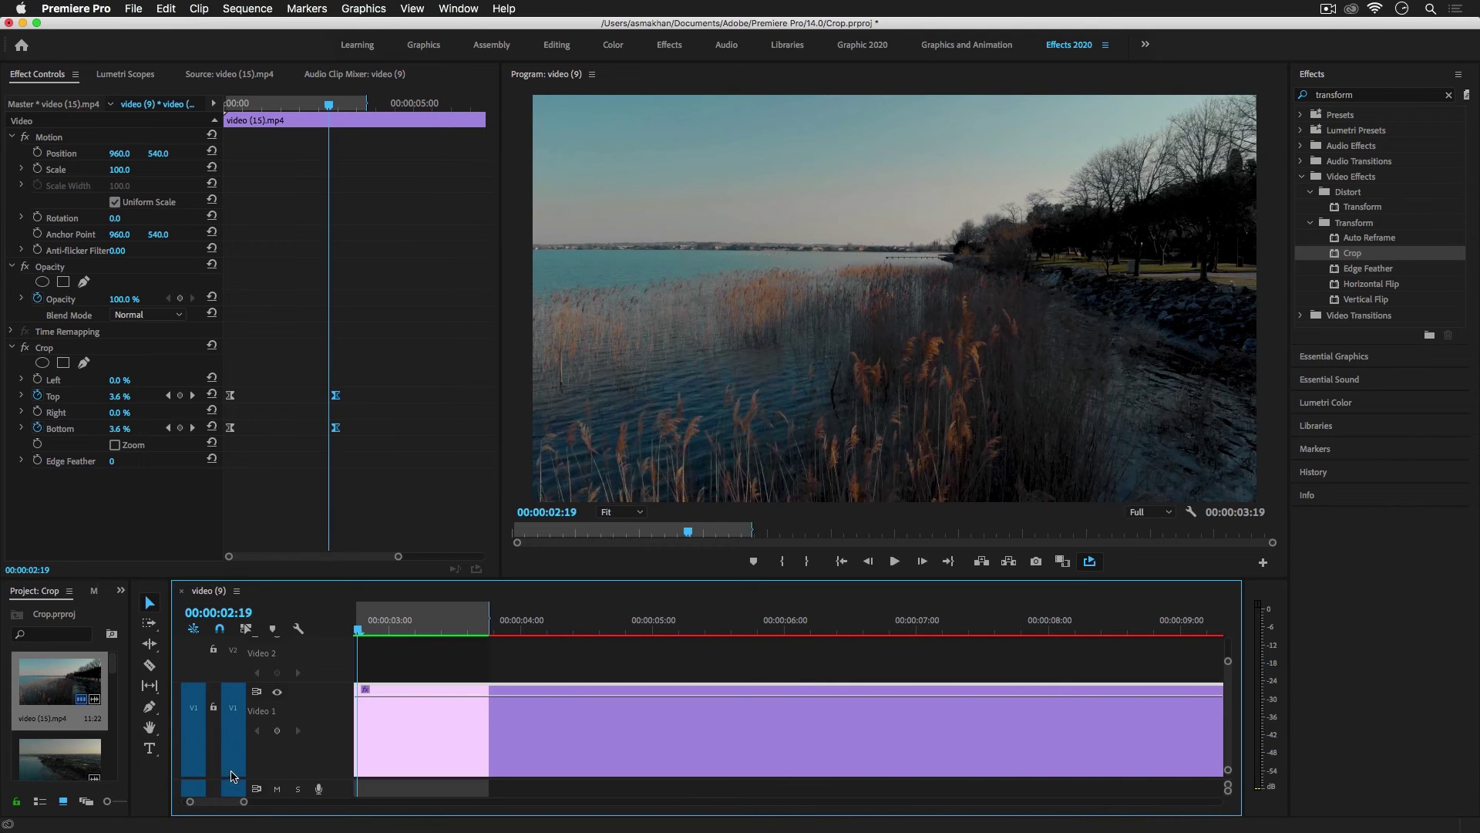
pyautogui.moveTo(245, 807); pyautogui.dragTo(256, 803)
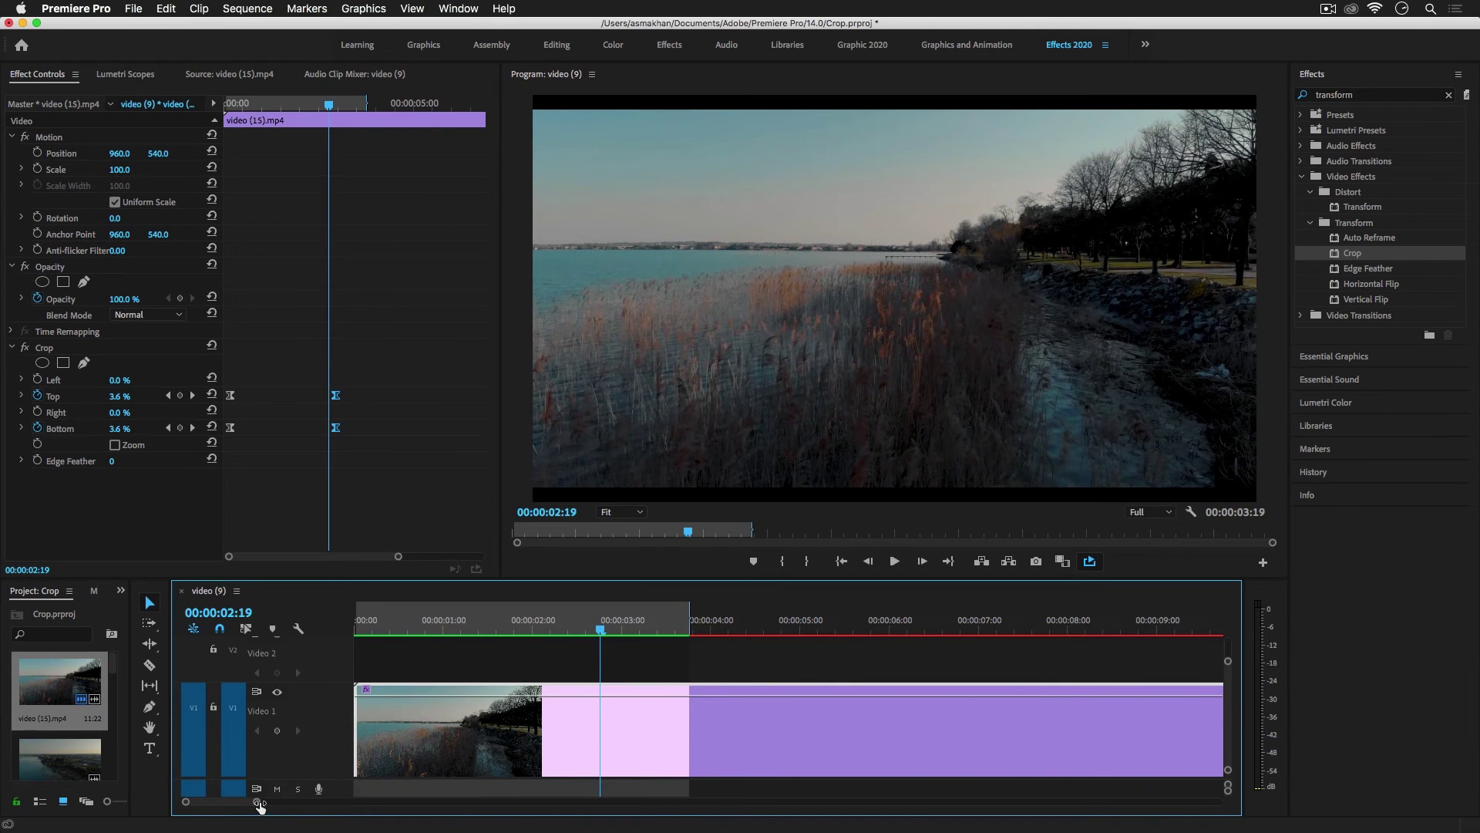
pyautogui.moveTo(223, 617); pyautogui.dragTo(199, 617)
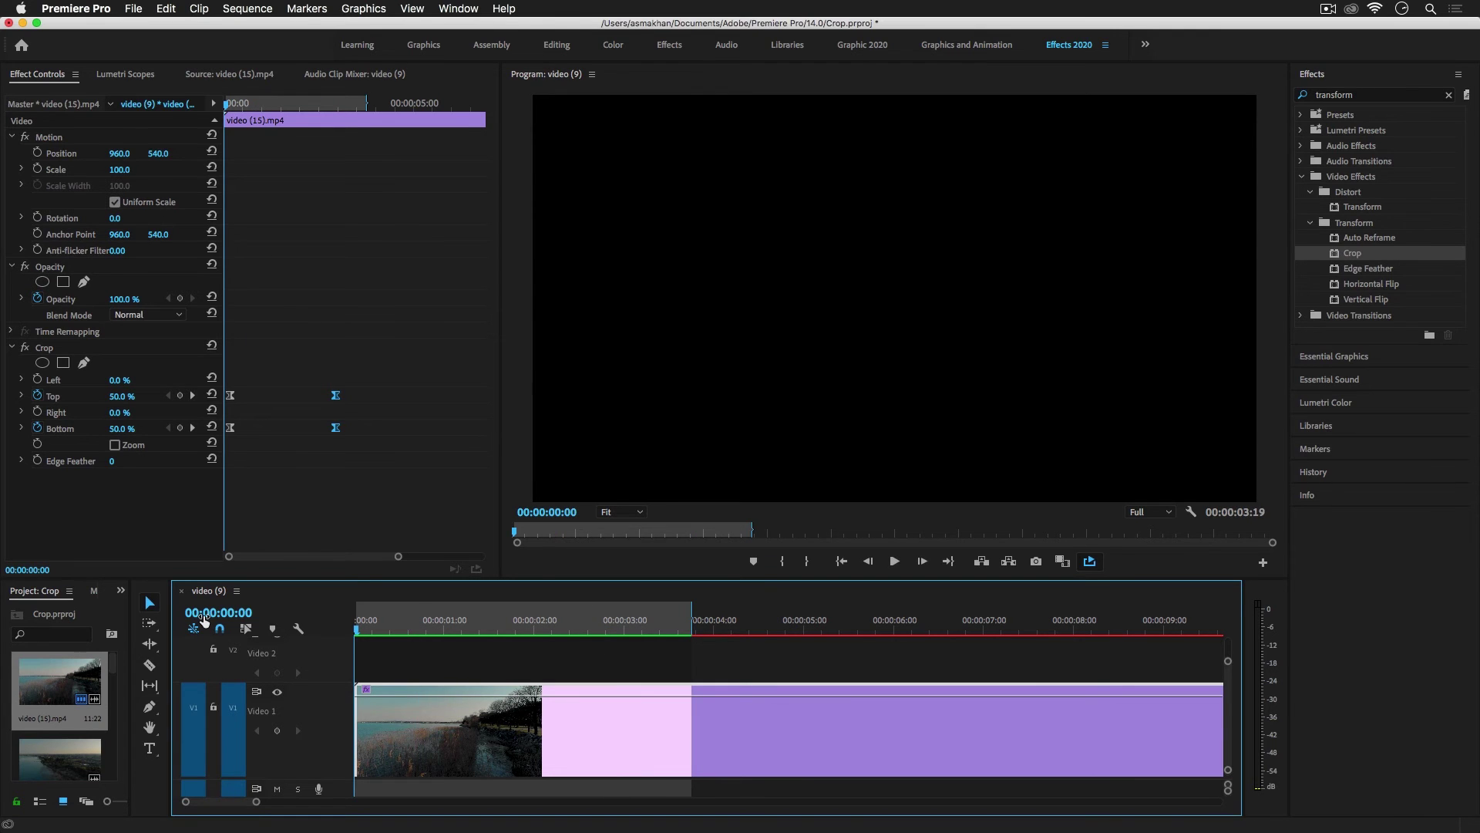
pyautogui.hotkey('alt', 'i')
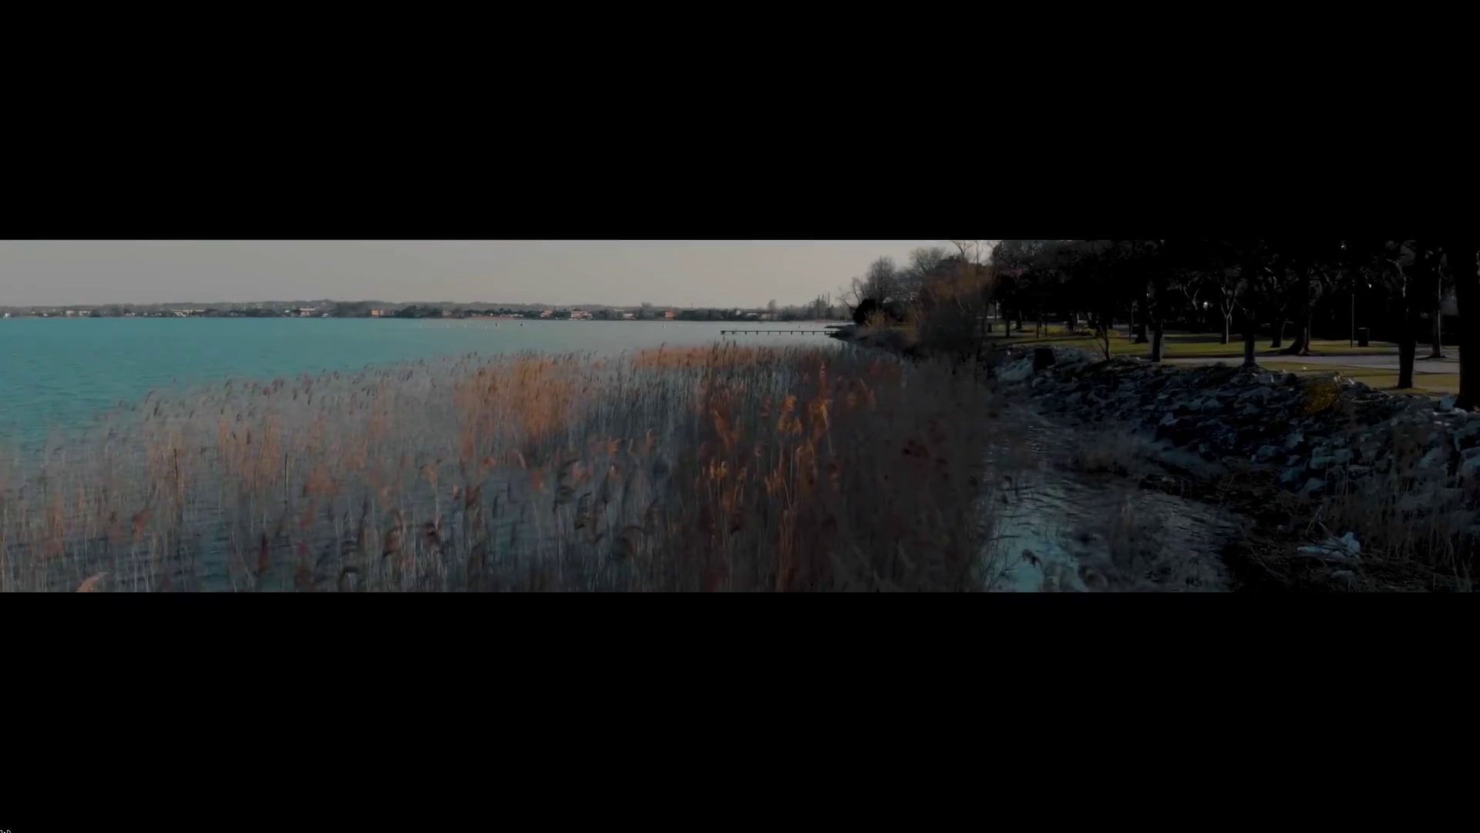
pyautogui.press('alt')
pyautogui.press('Escape')
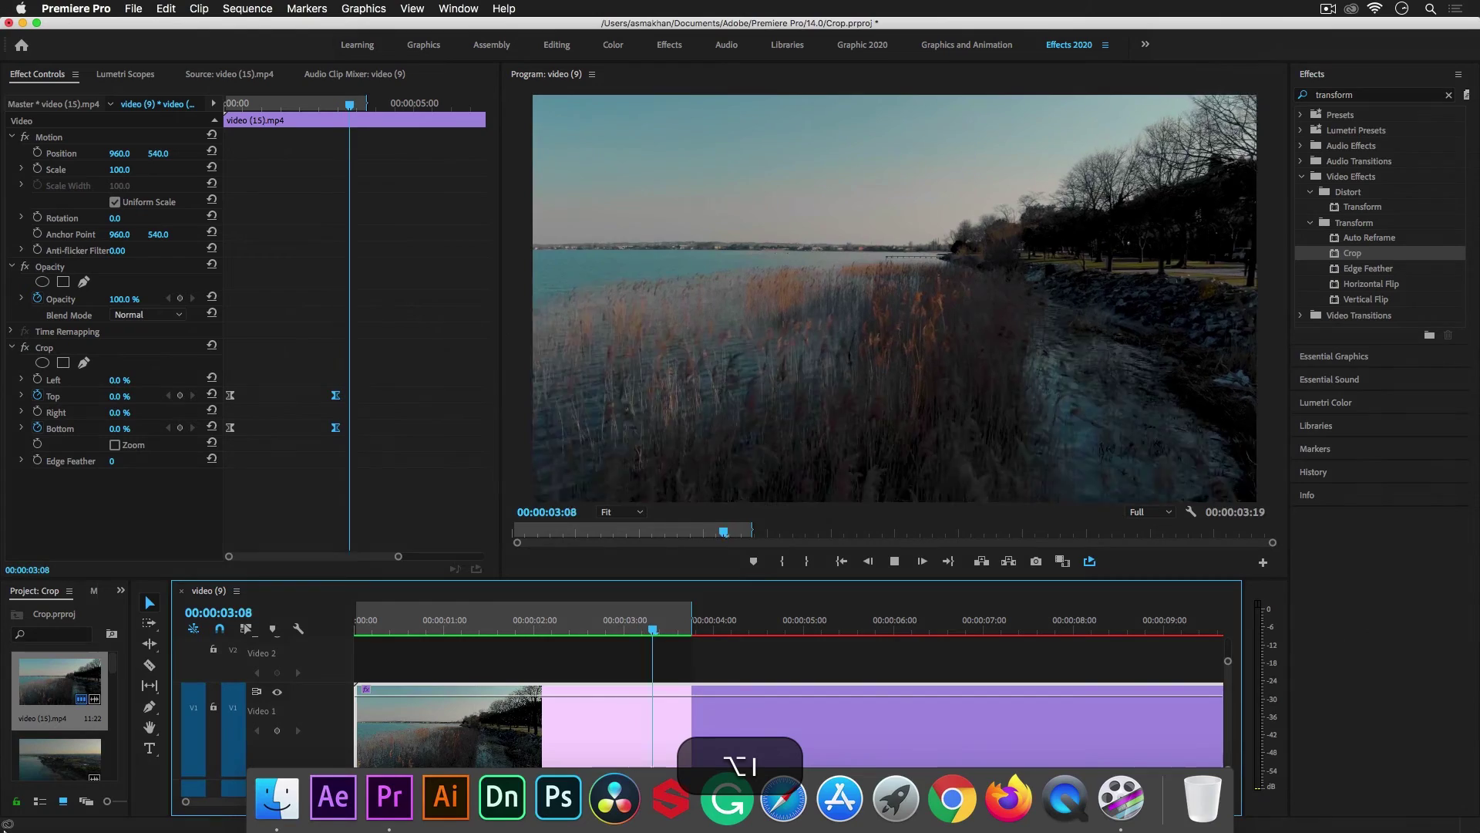
# Step: Split the clip at 00:00:04:09 and place the playhead at 00:00:05:13 in the second segment
pyautogui.moveTo(414, 636); pyautogui.dragTo(749, 642)
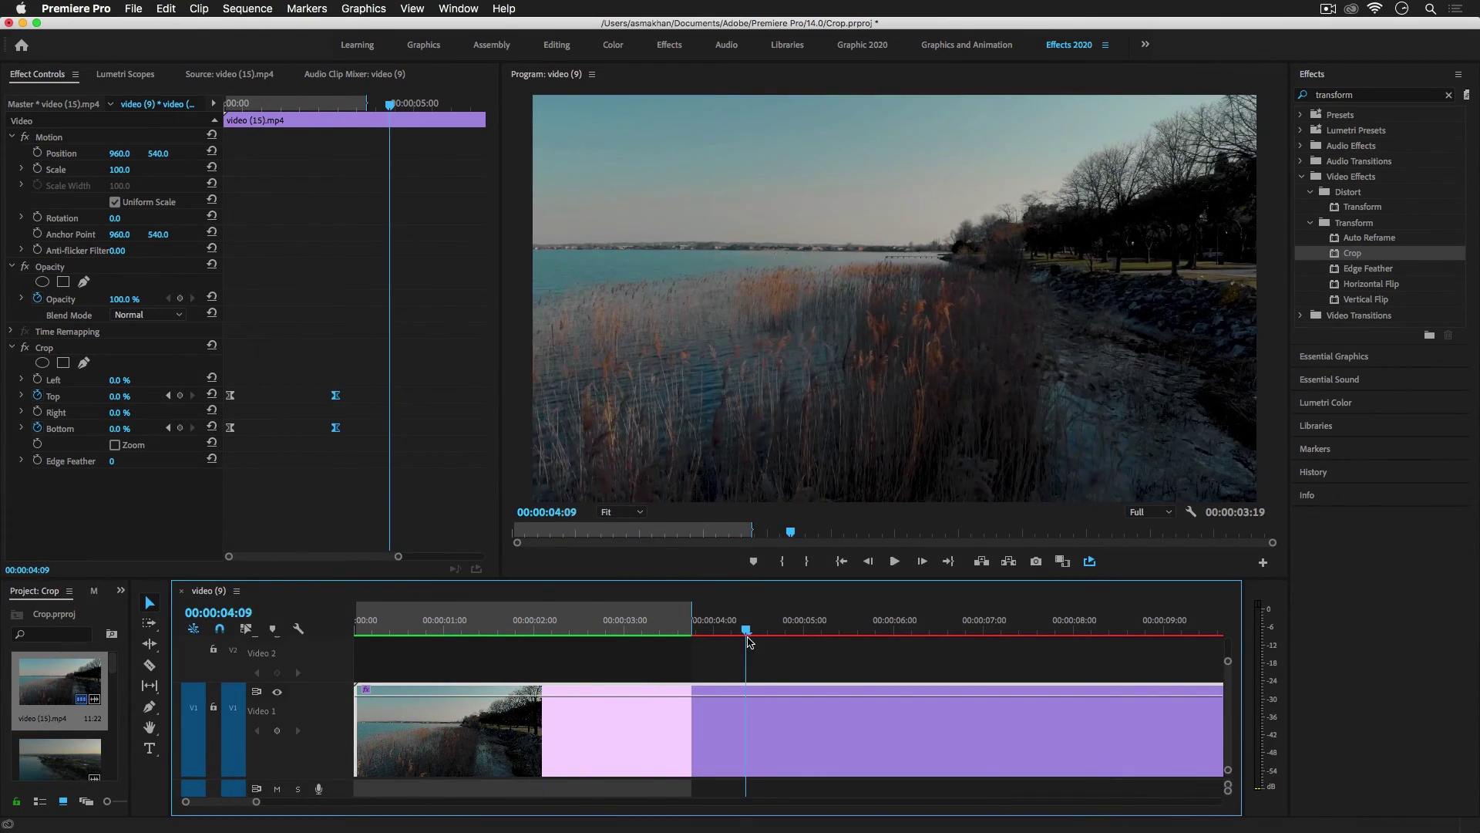
pyautogui.click(746, 721)
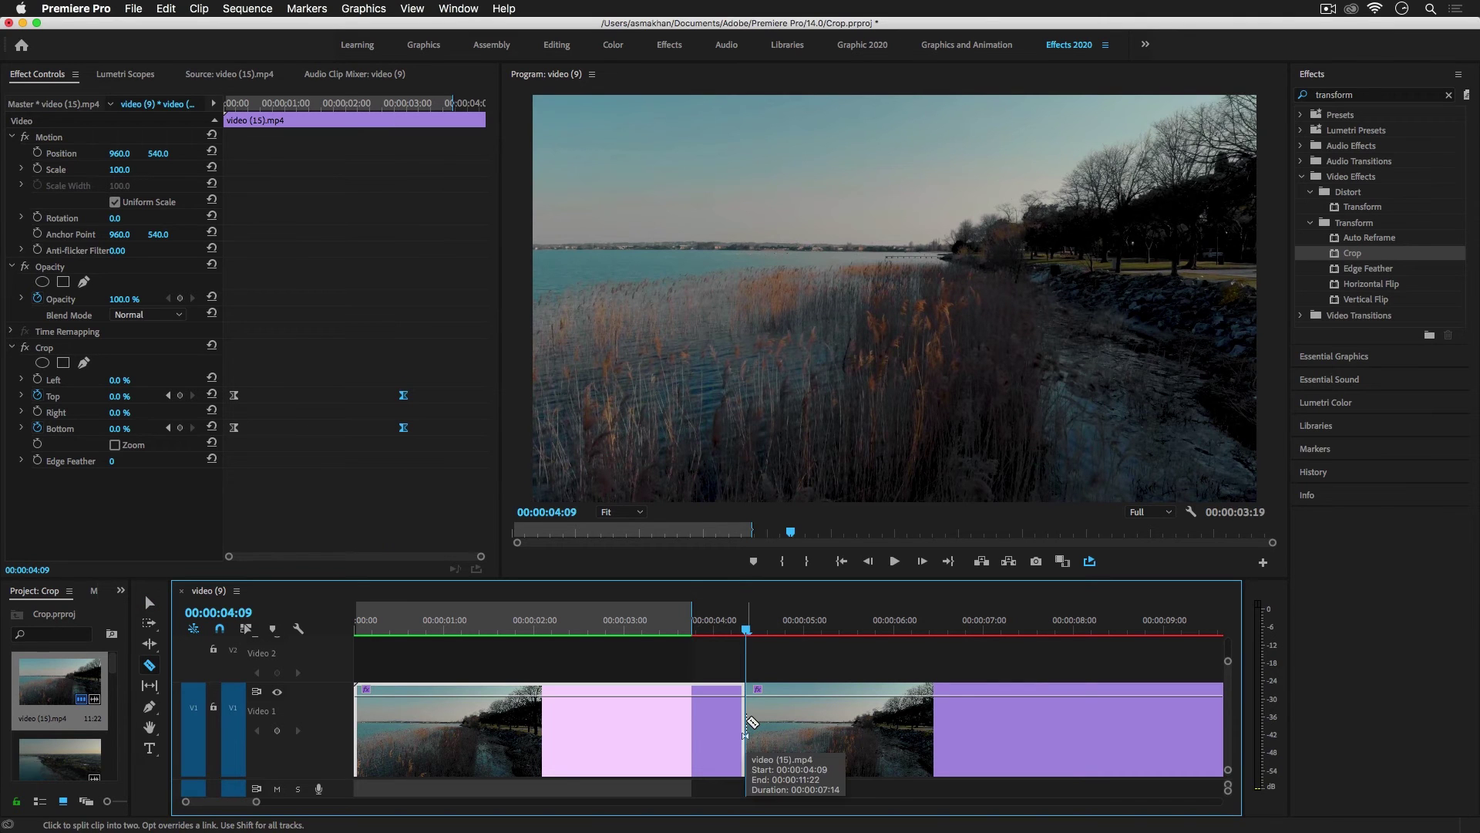
pyautogui.click(851, 621)
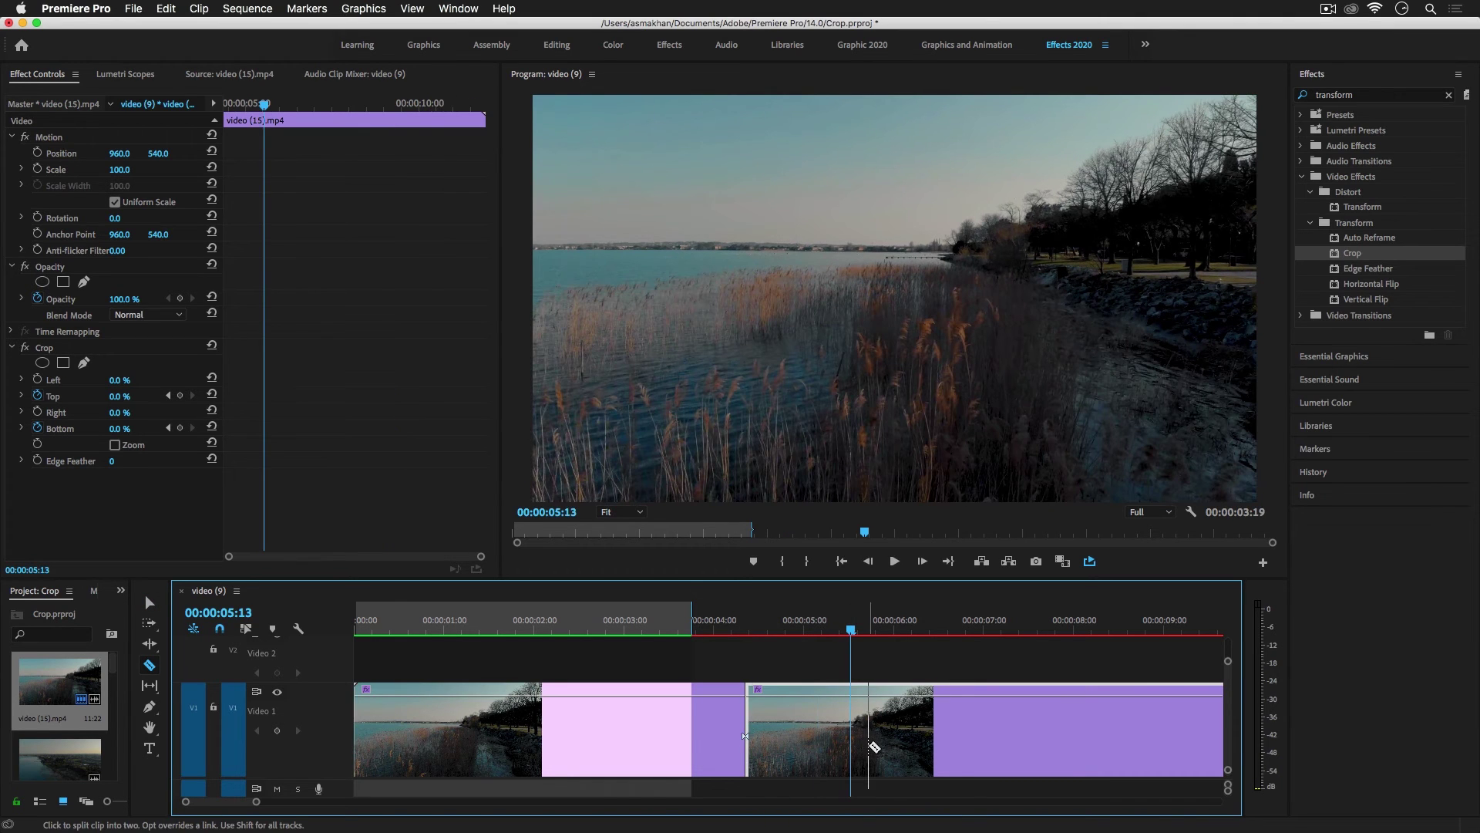
pyautogui.press('v')
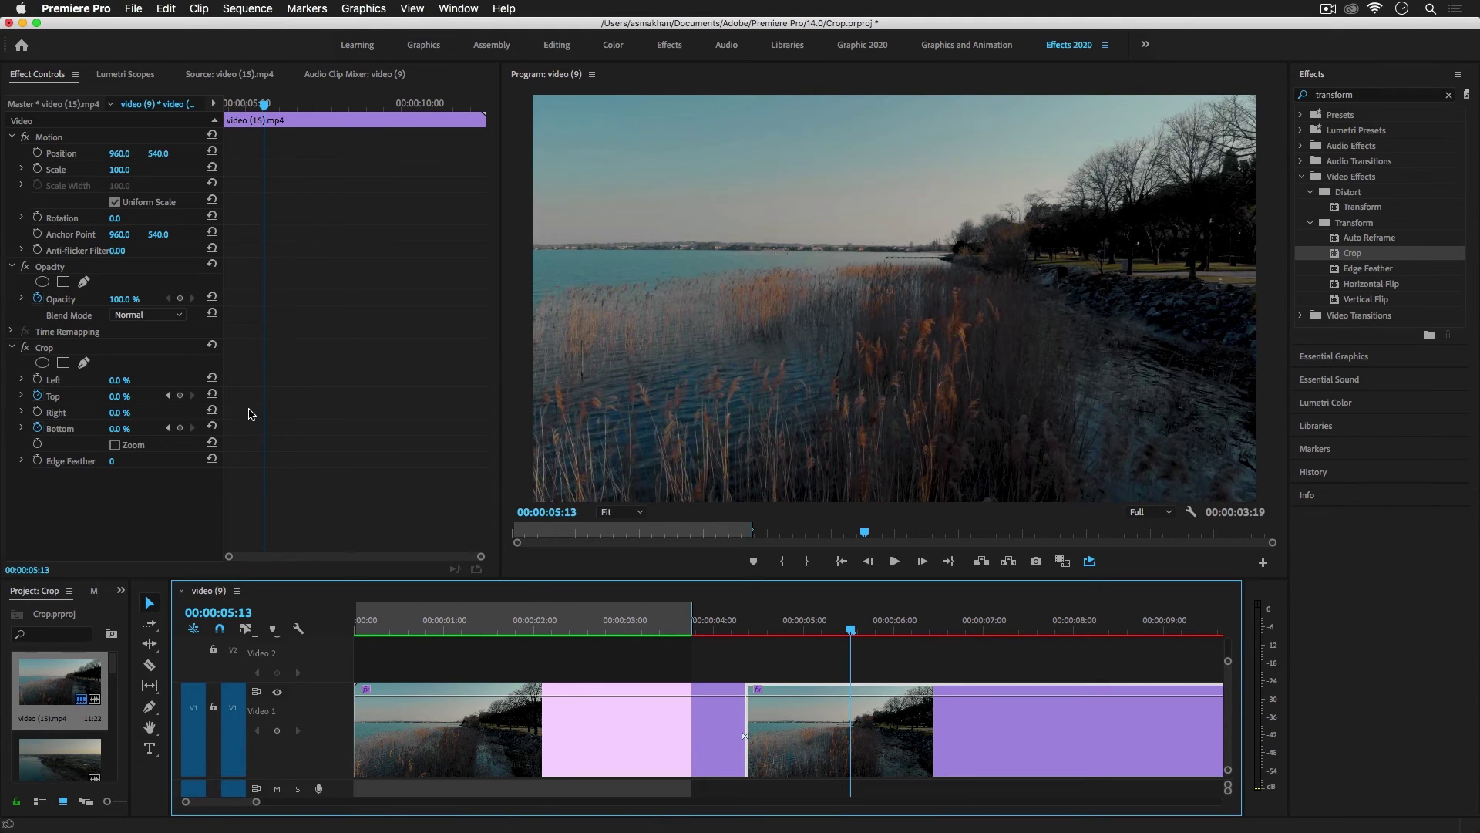
# Step: Turn off Top and Bottom crop animation on the second segment, deleting their existing keyframes
pyautogui.click(37, 396)
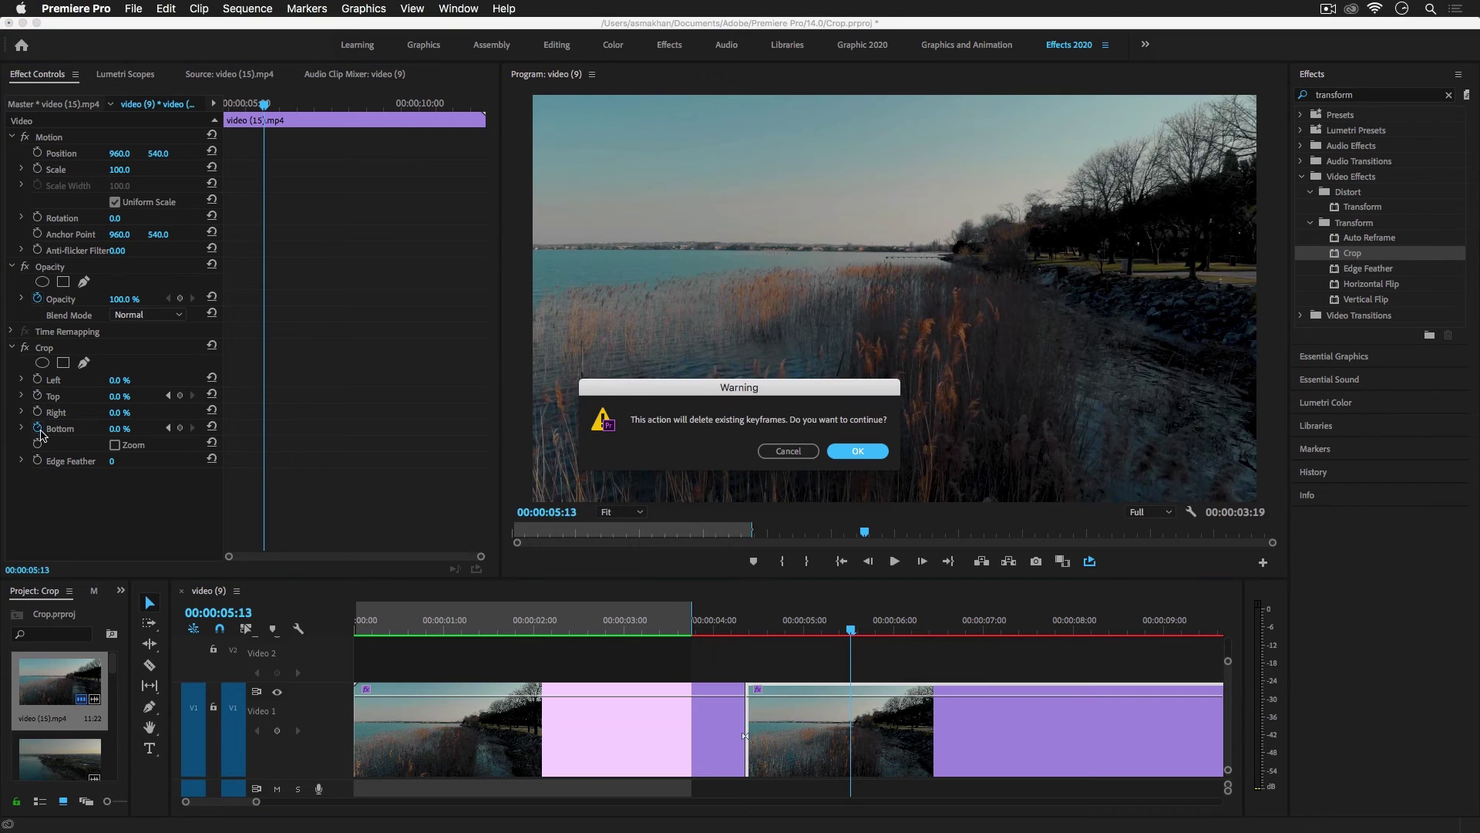
pyautogui.click(874, 454)
pyautogui.click(37, 429)
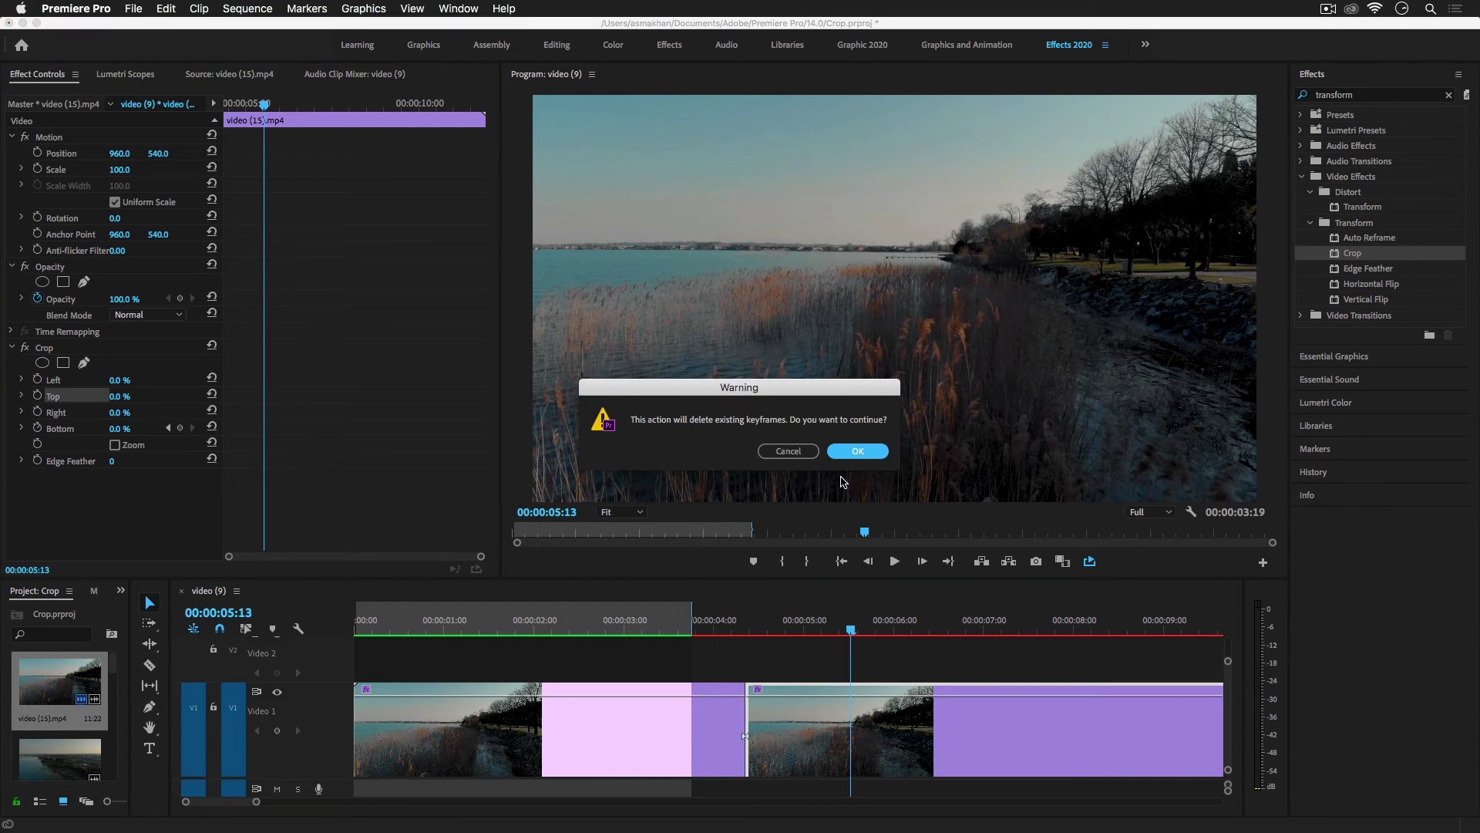
pyautogui.click(861, 455)
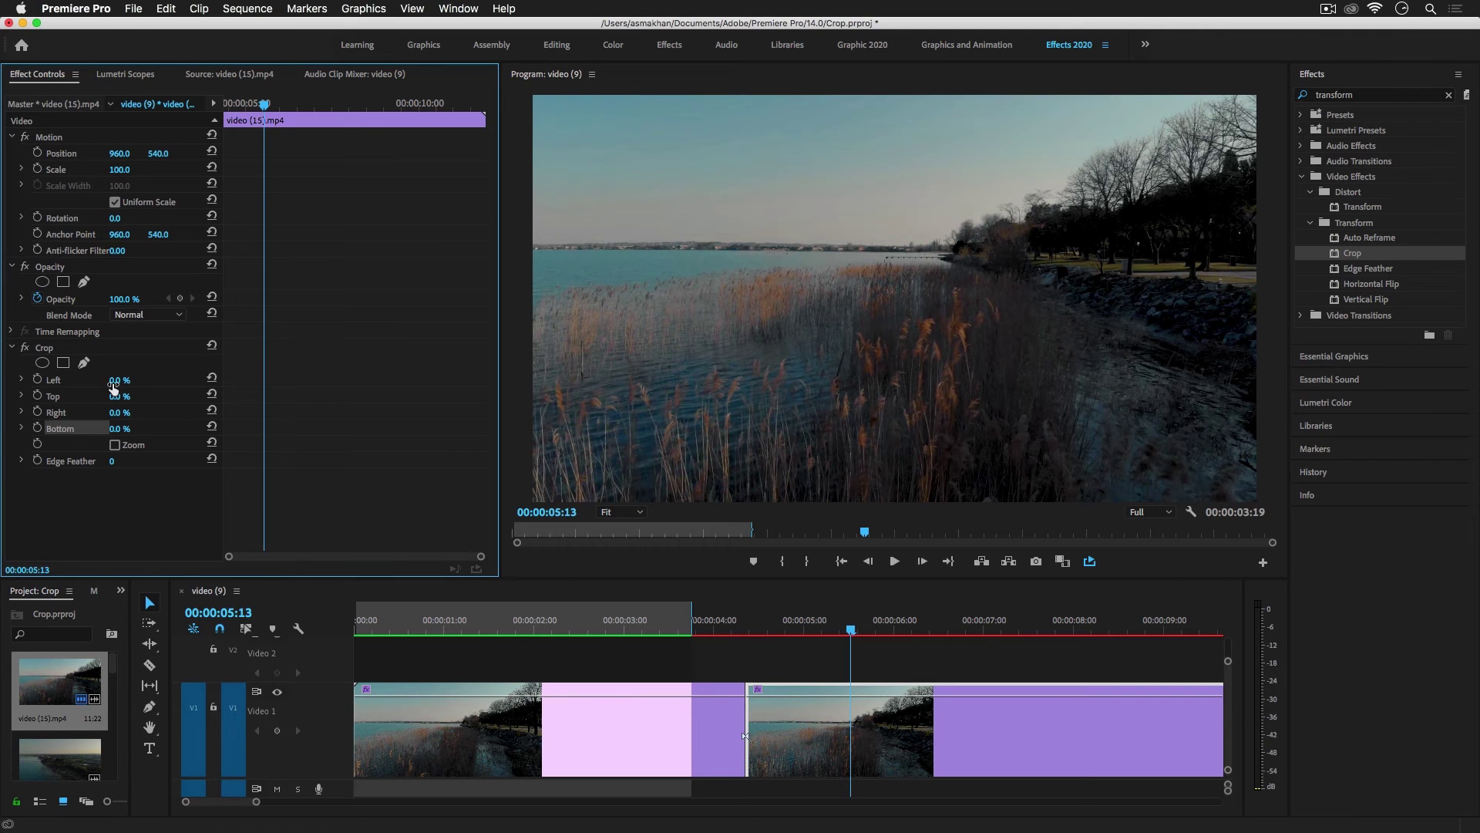
# Step: Keyframe the second segment's Left crop at 100% at 00:00:05:13 and at 0% at 00:00:07:19
pyautogui.moveTo(120, 380); pyautogui.dragTo(193, 380)
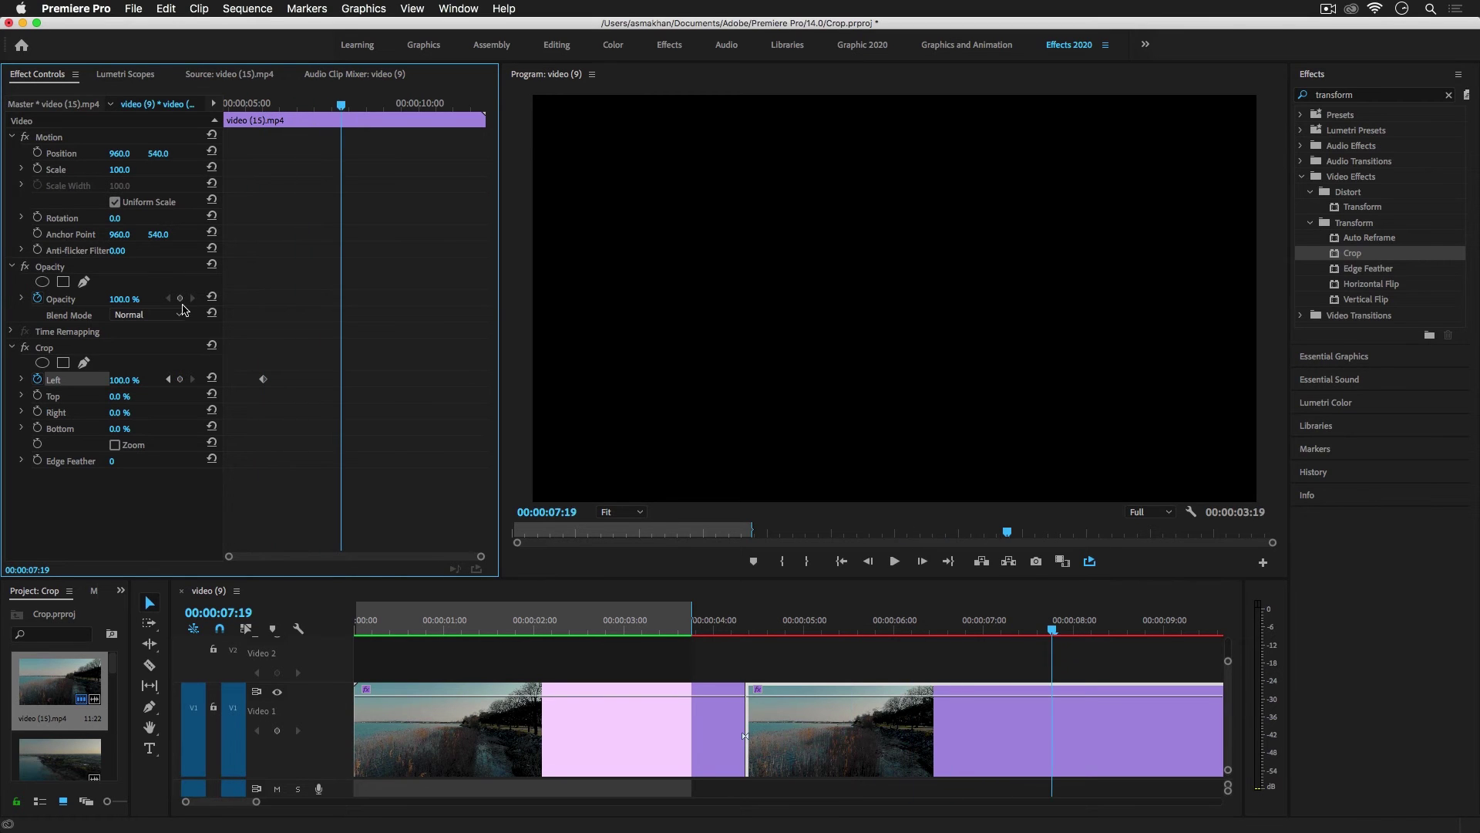
pyautogui.moveTo(125, 386); pyautogui.dragTo(54, 385)
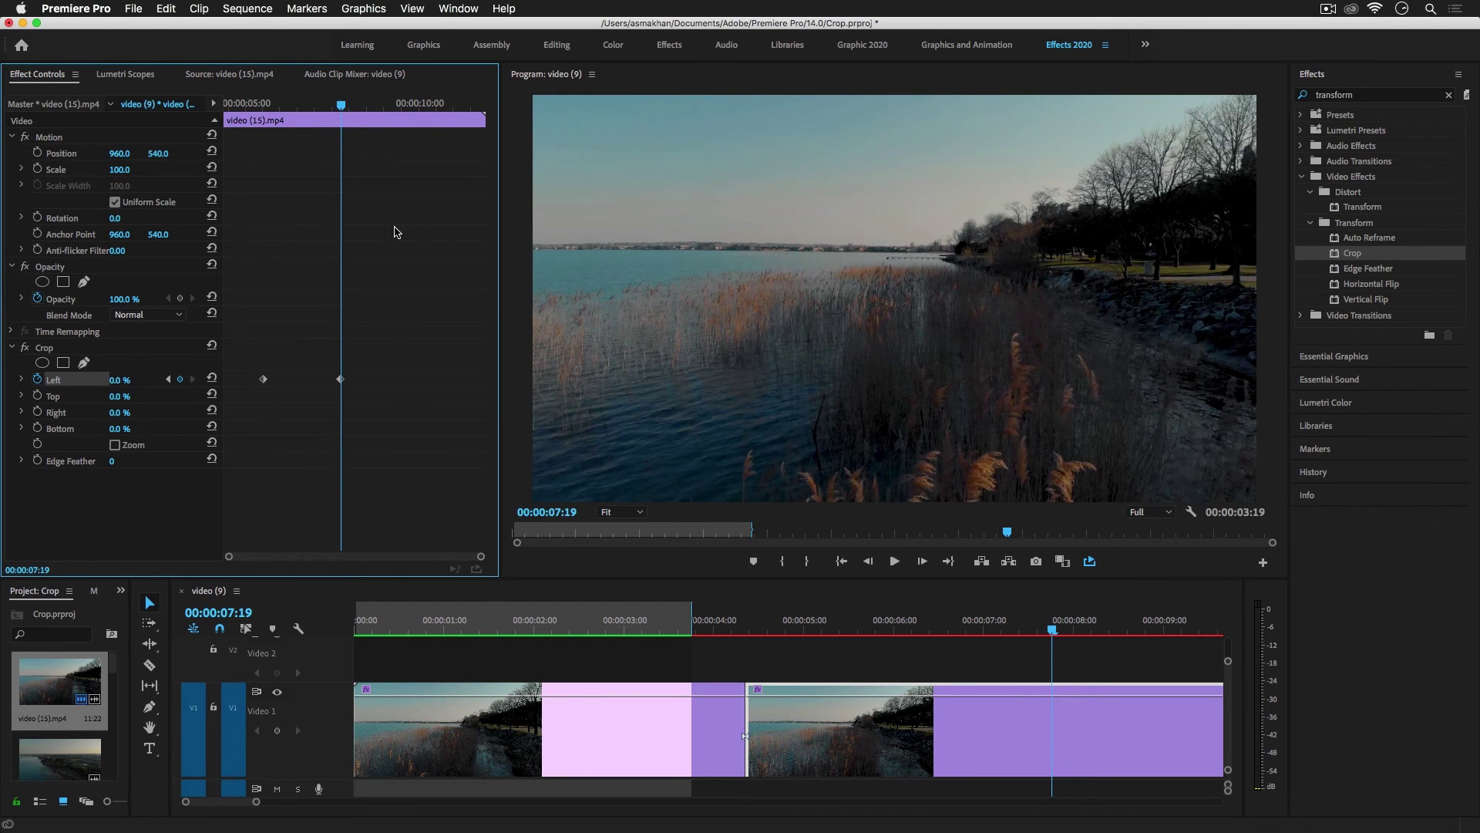
# Step: Mark an in point at 00:00:05:07 and an out point at 00:00:08:17 around the Left crop animation
pyautogui.moveTo(277, 116)
pyautogui.mouseDown()
pyautogui.moveTo(340, 117)
pyautogui.moveTo(258, 127)
pyautogui.mouseUp()
pyautogui.press('i')
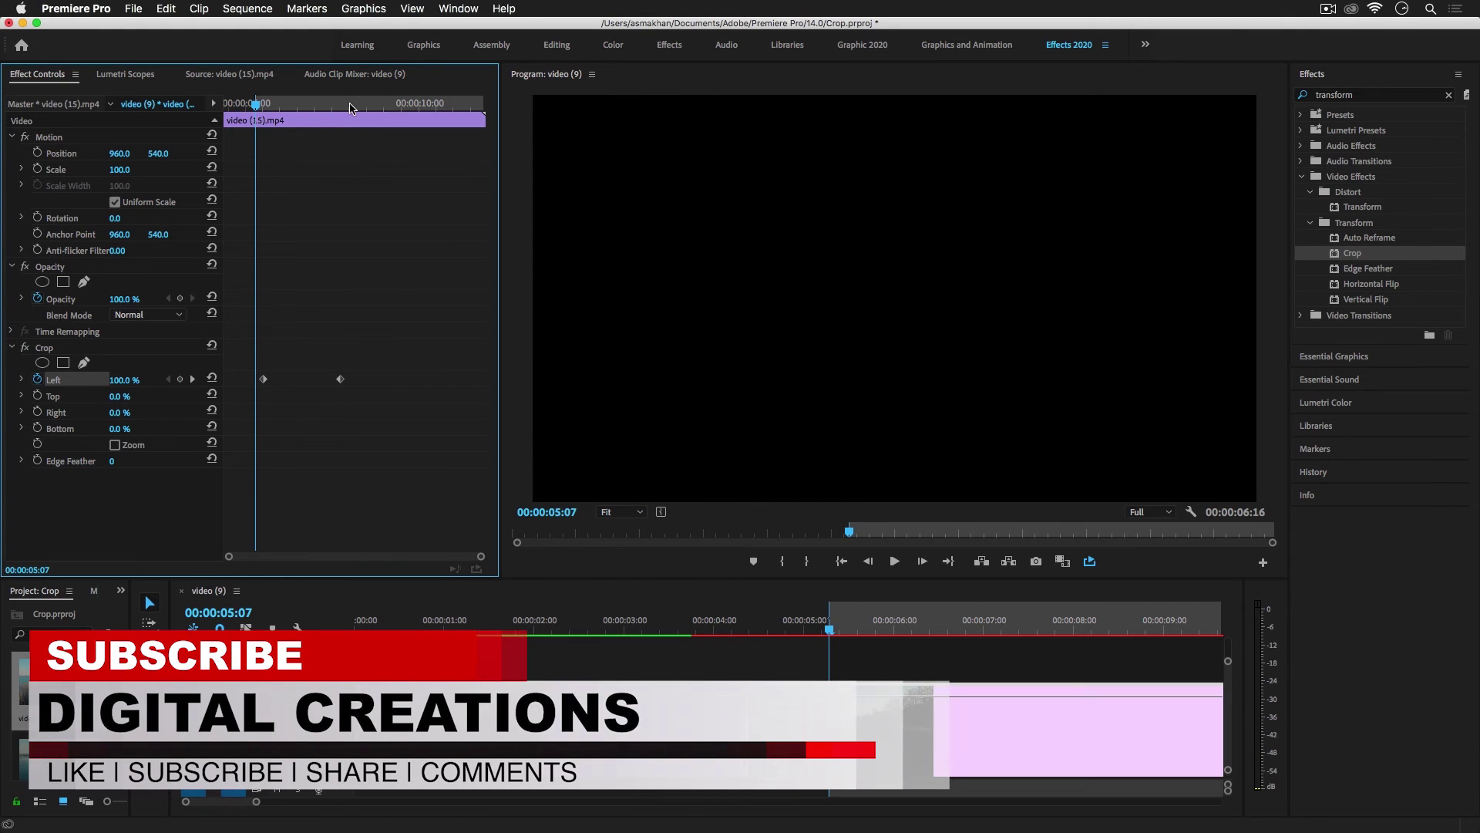
pyautogui.moveTo(380, 106); pyautogui.dragTo(376, 108)
pyautogui.press('o')
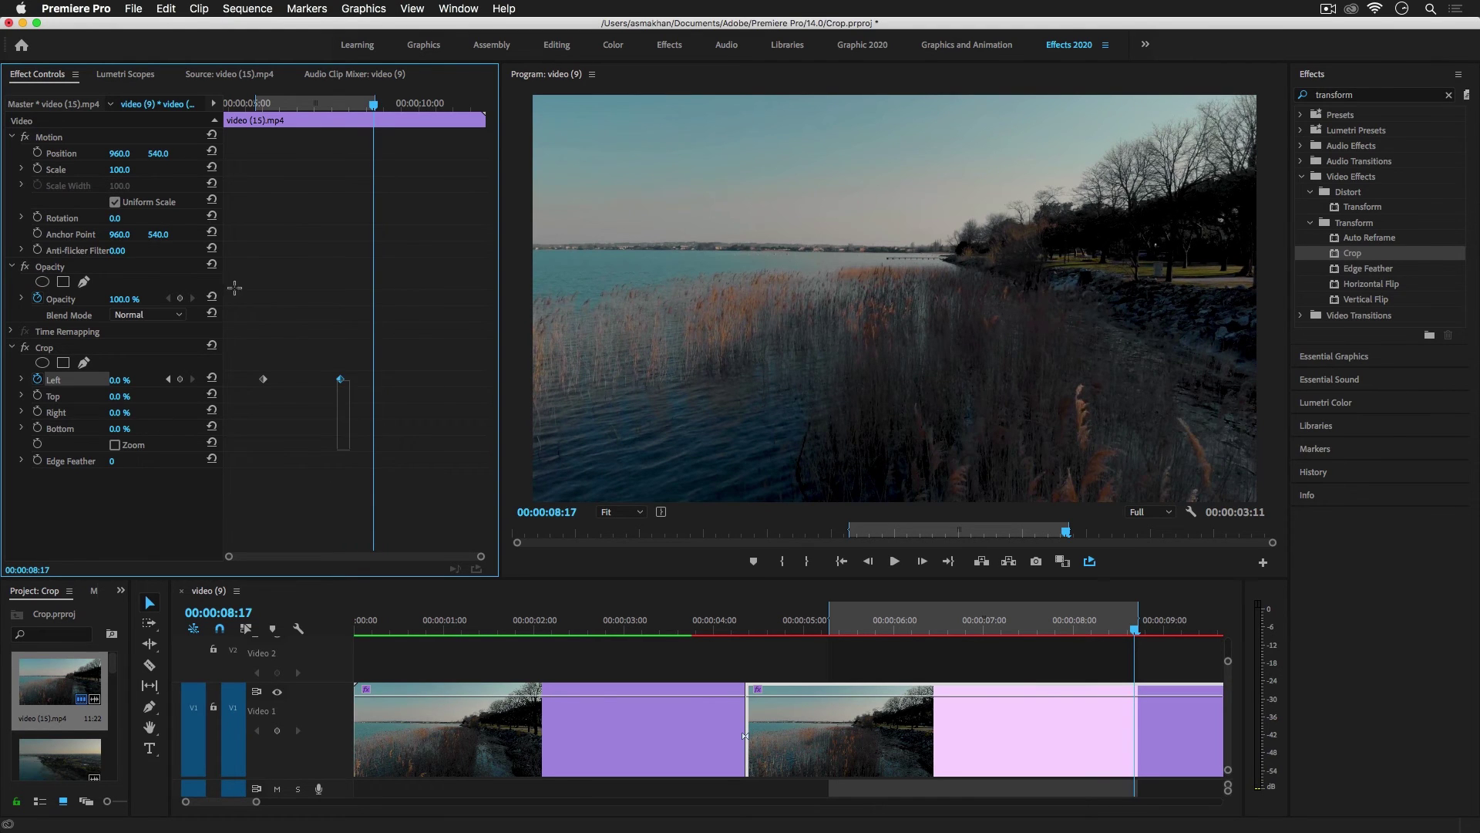
# Step: Apply easing to the Left crop keyframes, and render and play the sequence to preview the wipe
pyautogui.rightClick(343, 381)
pyautogui.click(401, 555)
pyautogui.press('Return')
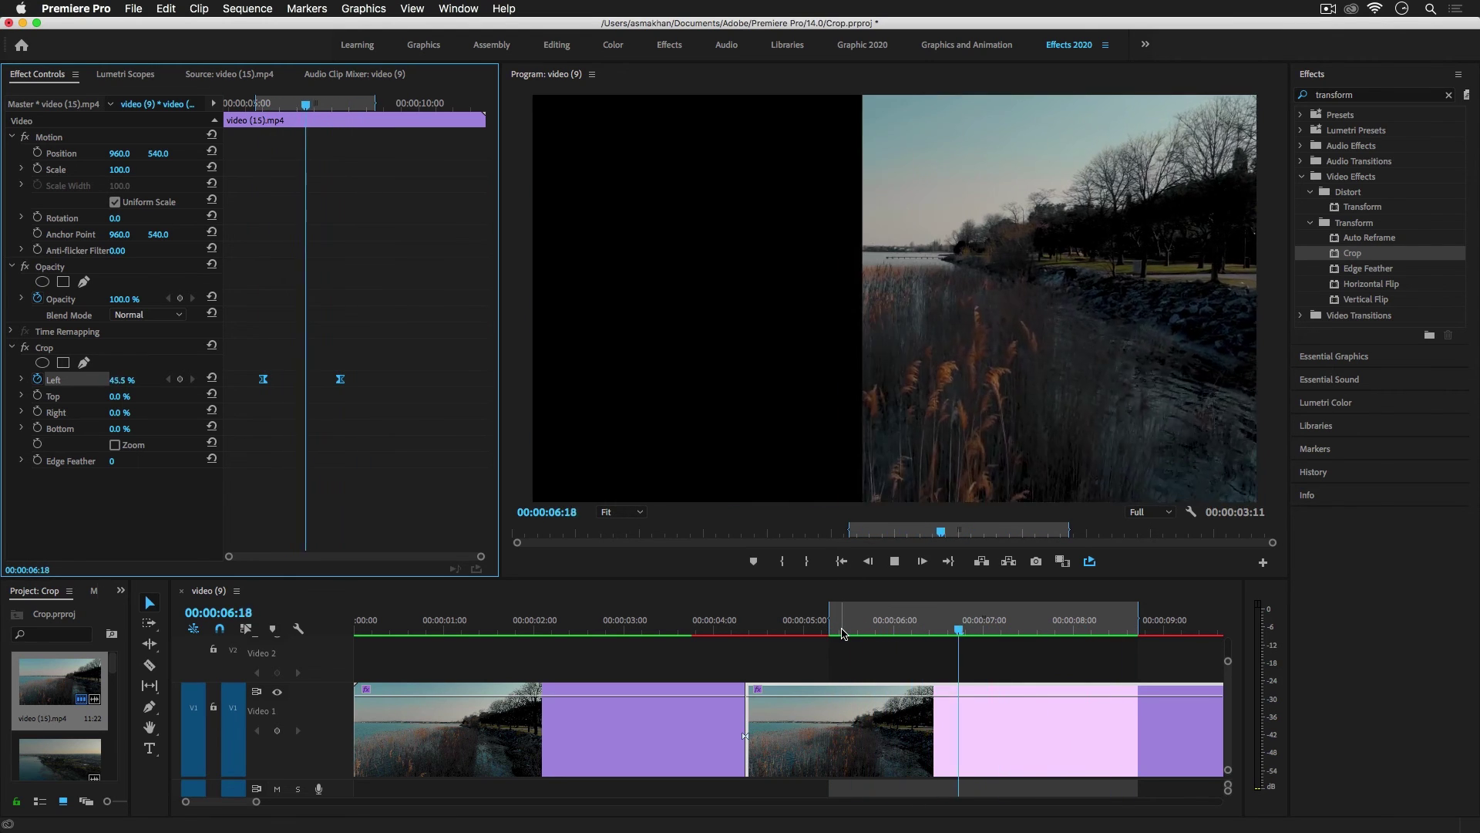
pyautogui.click(387, 626)
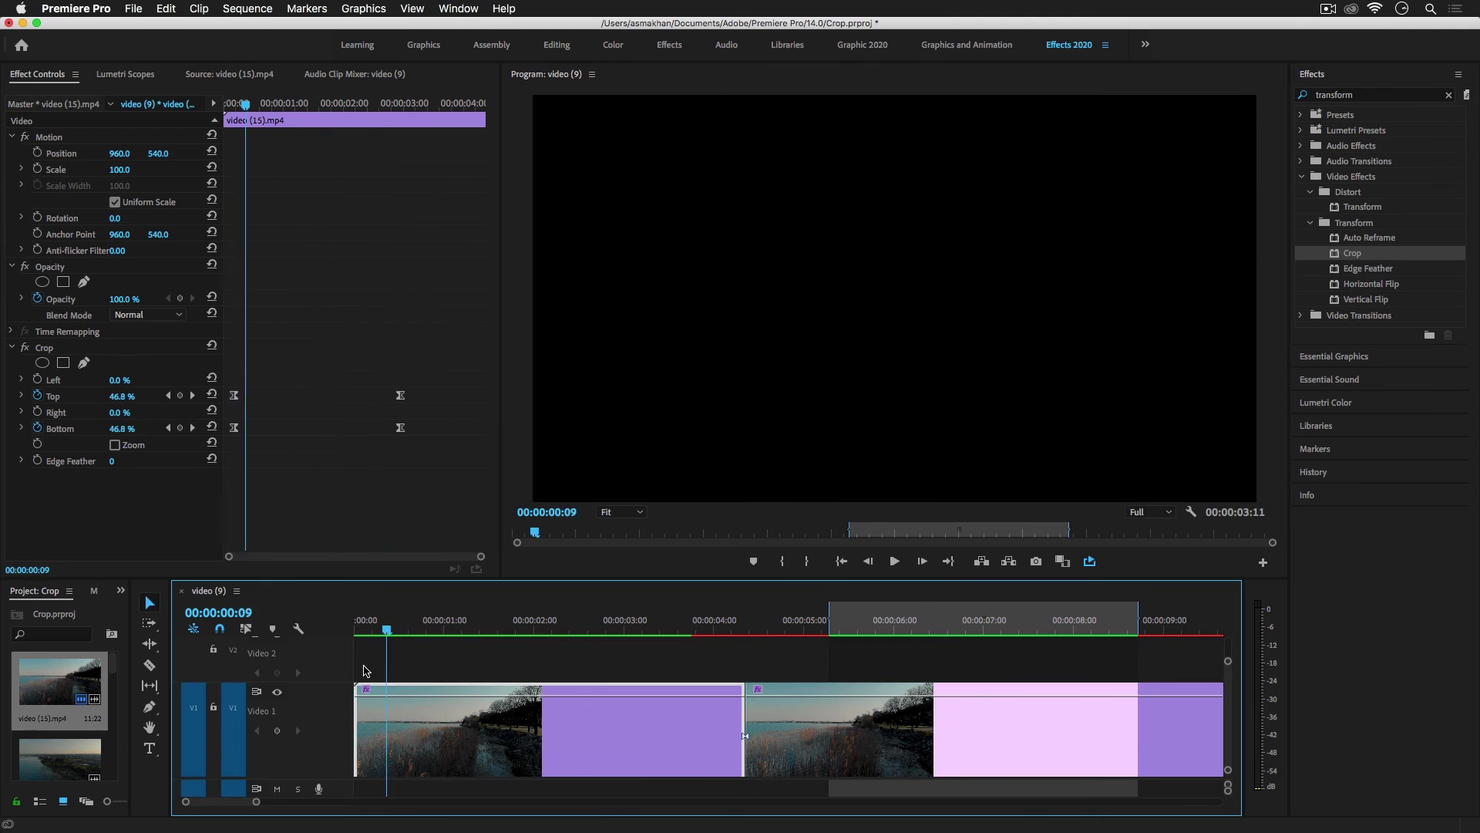
pyautogui.press('space')
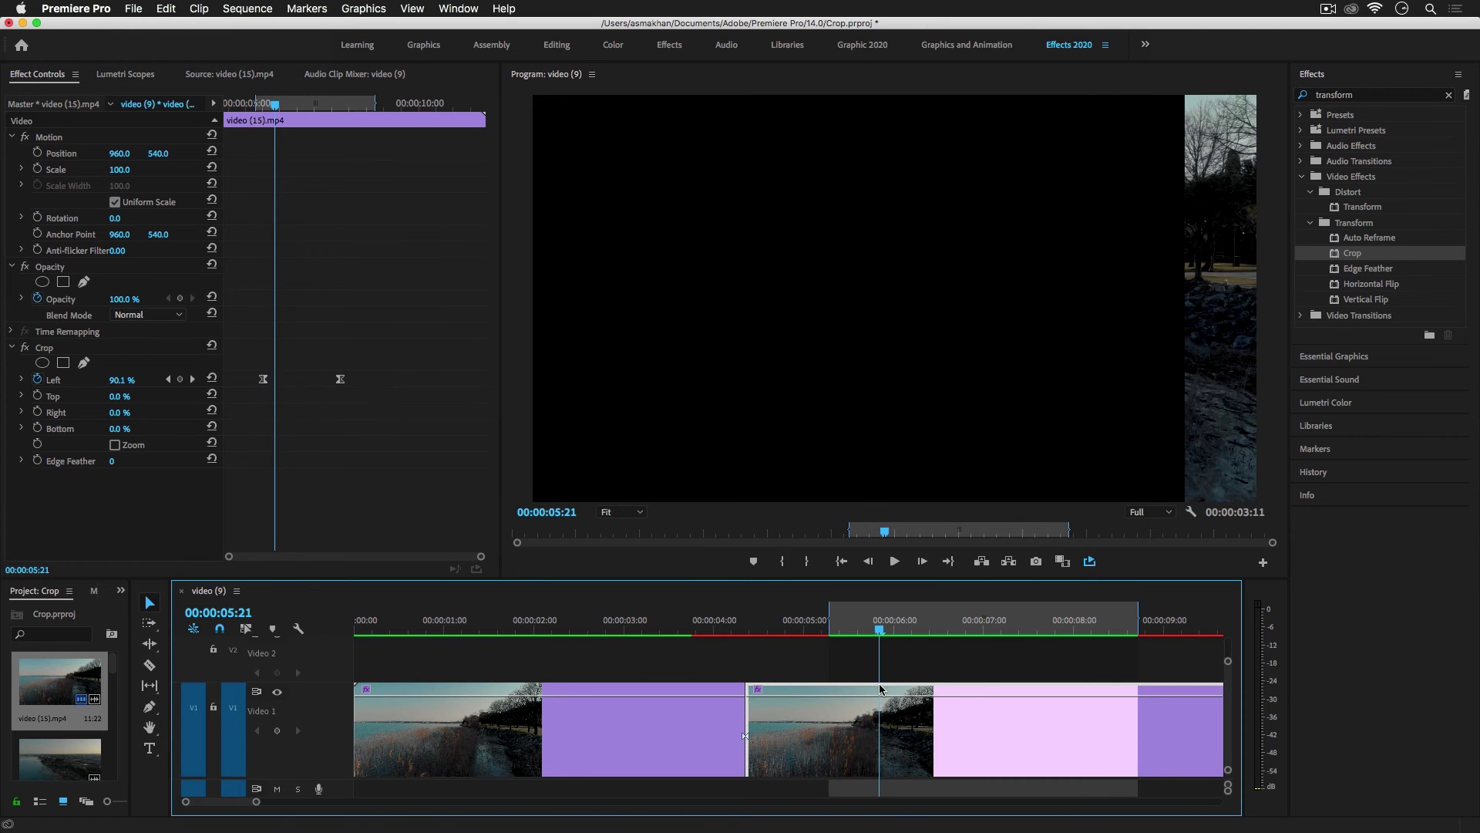
# Step: Roll the cut between the two segments to the in point at 00:00:05:07 and play the sequence full screen from the start
pyautogui.moveTo(749, 736); pyautogui.dragTo(828, 732)
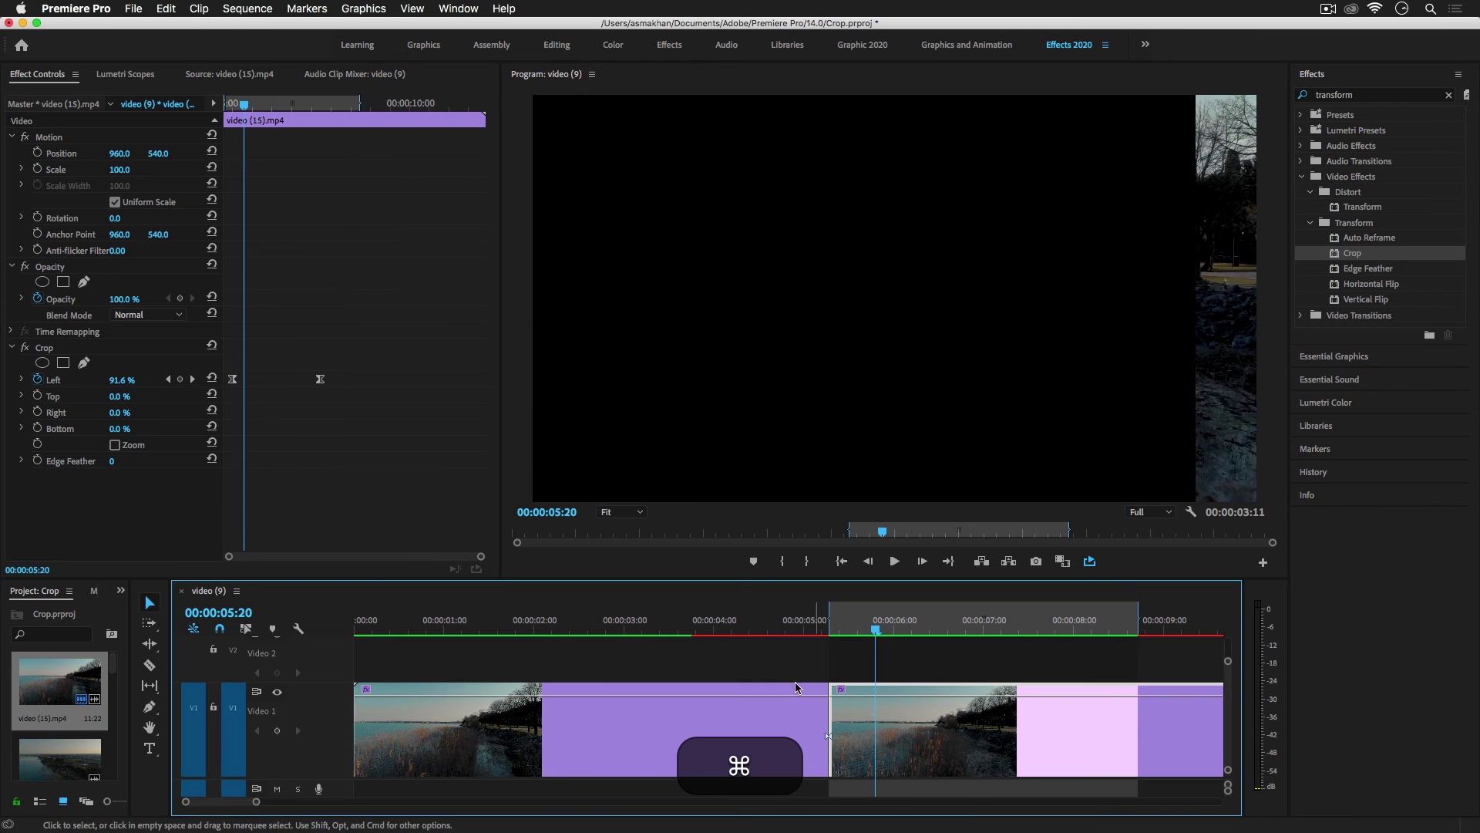
pyautogui.moveTo(725, 632); pyautogui.dragTo(355, 691)
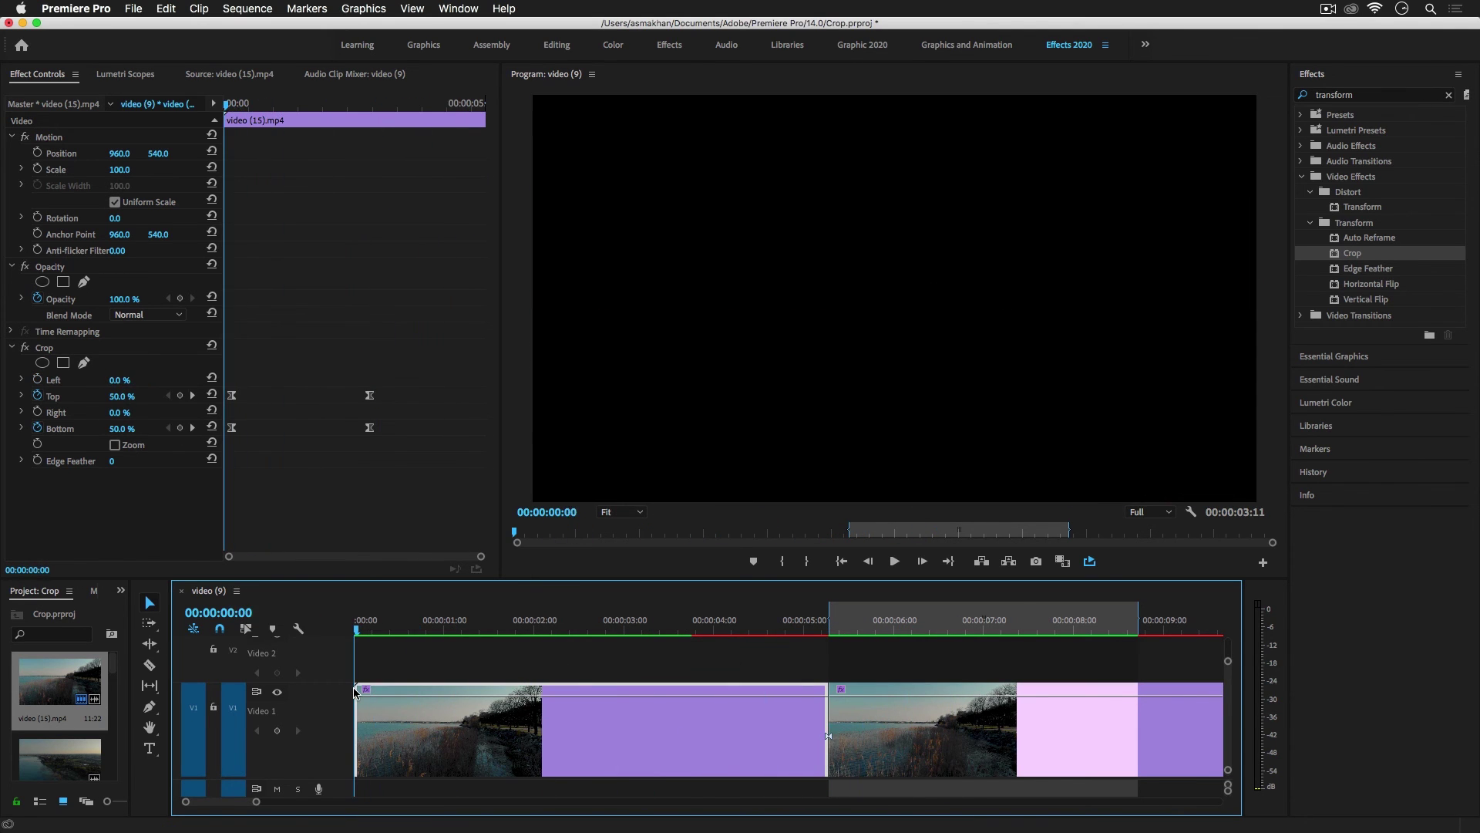
pyautogui.press('super')
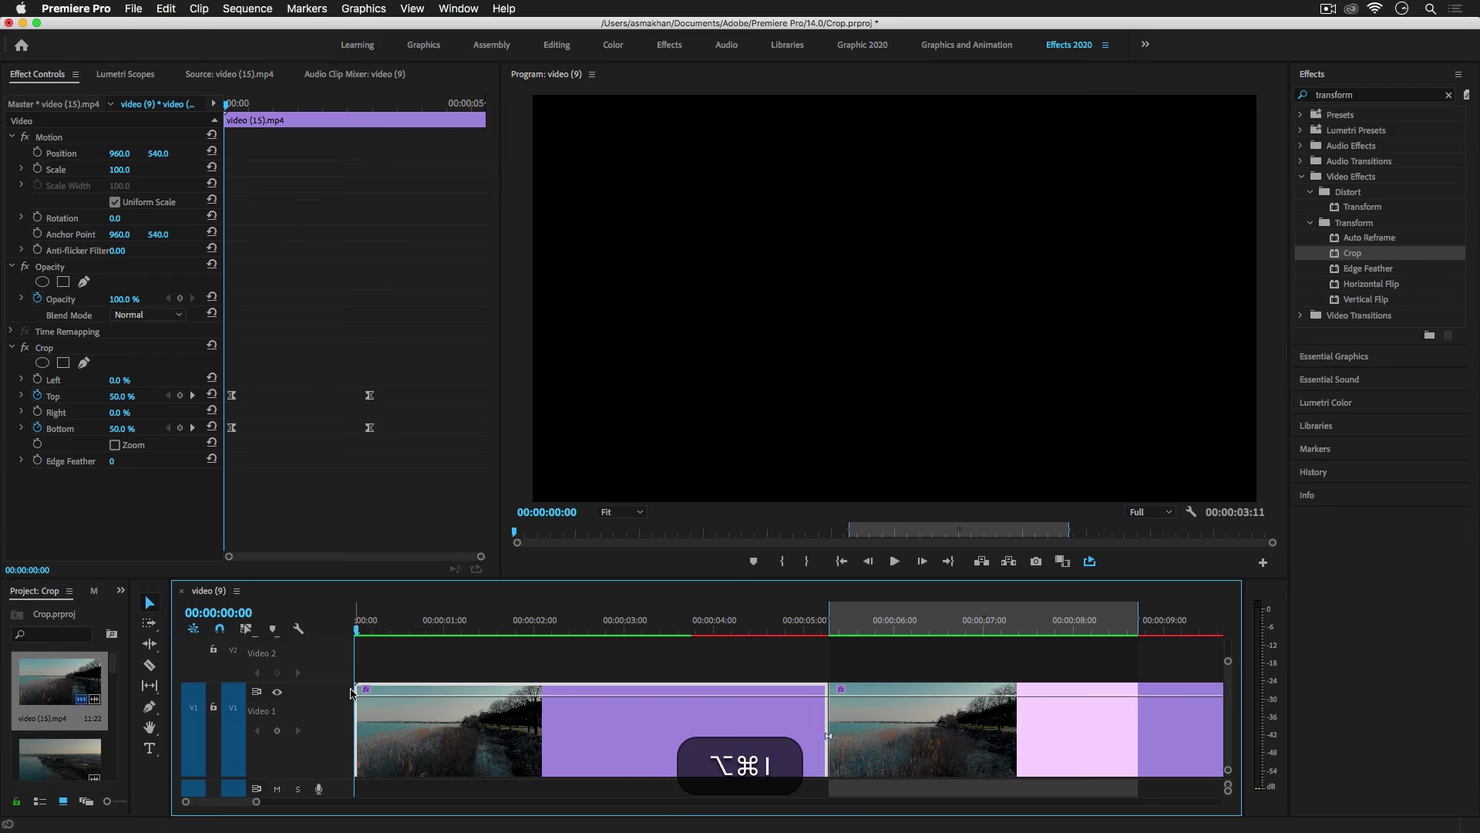
pyautogui.press('alt+super+f')
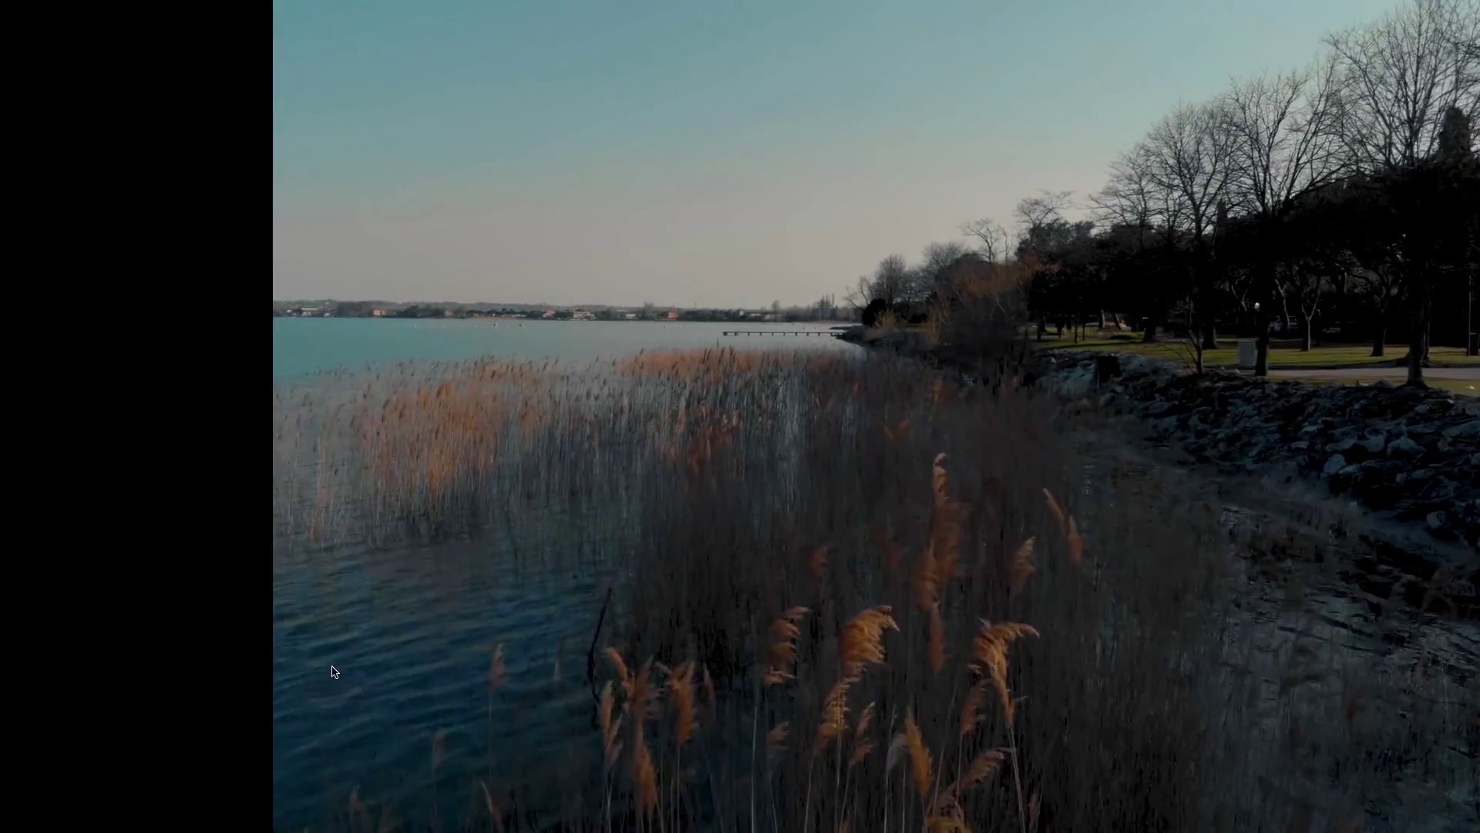
pyautogui.press('Escape')
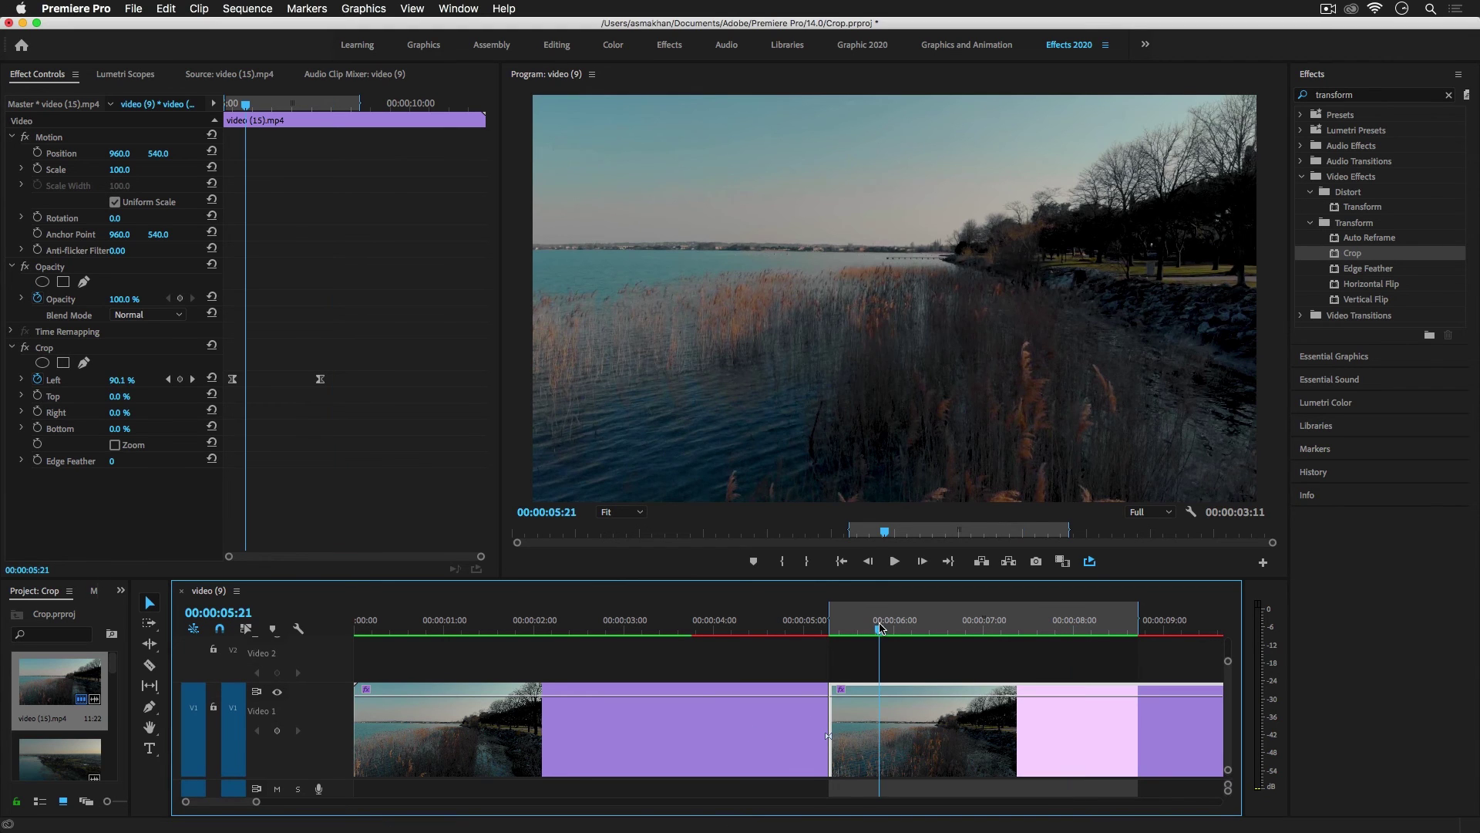
# Step: Set the Crop effect's Edge Feather to 484 on the second segment
pyautogui.click(116, 462)
pyautogui.moveTo(116, 461); pyautogui.dragTo(362, 461)
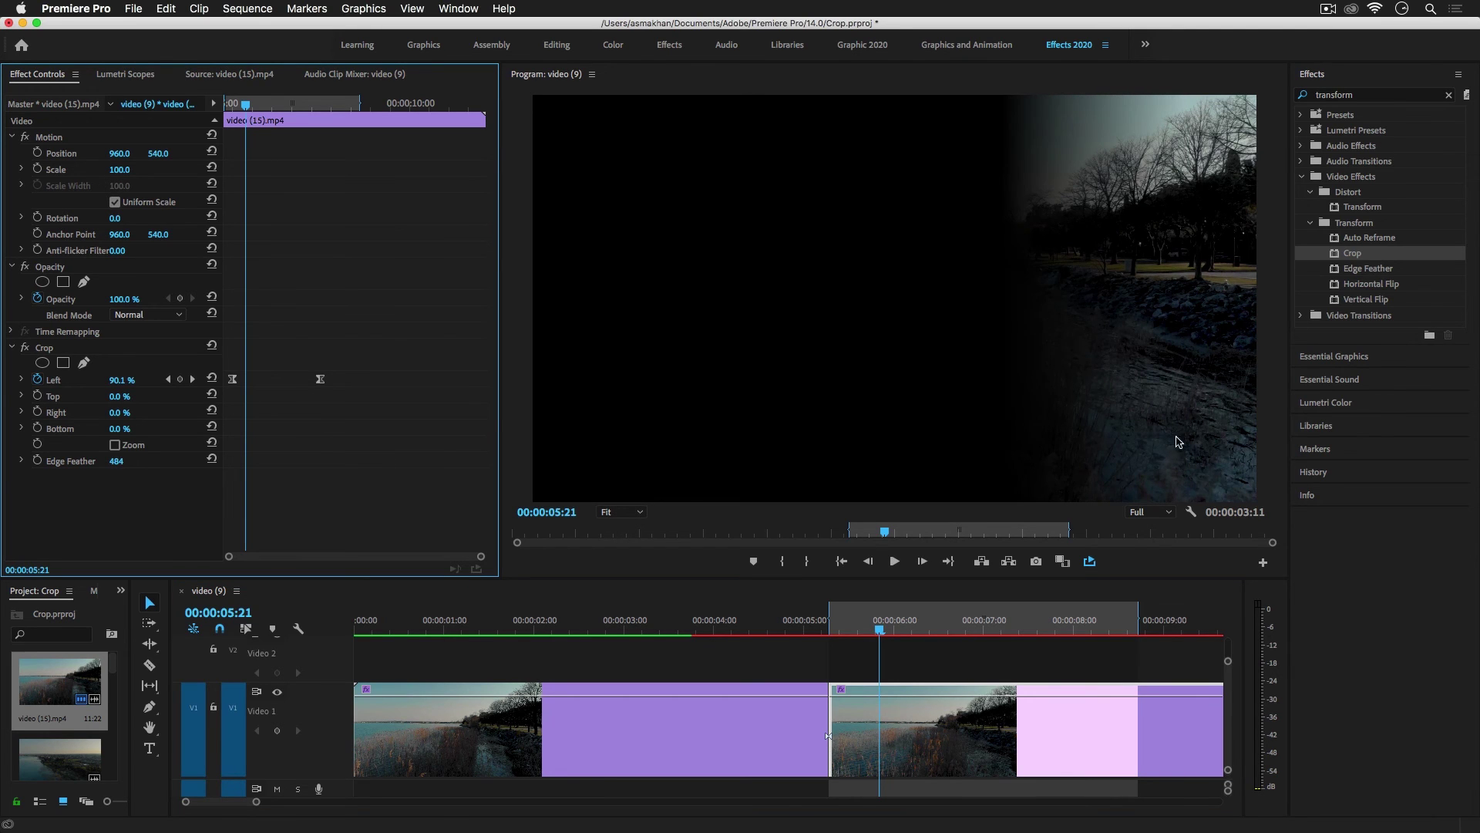
# Step: Move the second segment up to Video 2 and place video (16).mp4 beneath it on Video 1 with their starts aligned
pyautogui.moveTo(919, 756); pyautogui.dragTo(920, 659)
pyautogui.moveTo(48, 770); pyautogui.dragTo(843, 726)
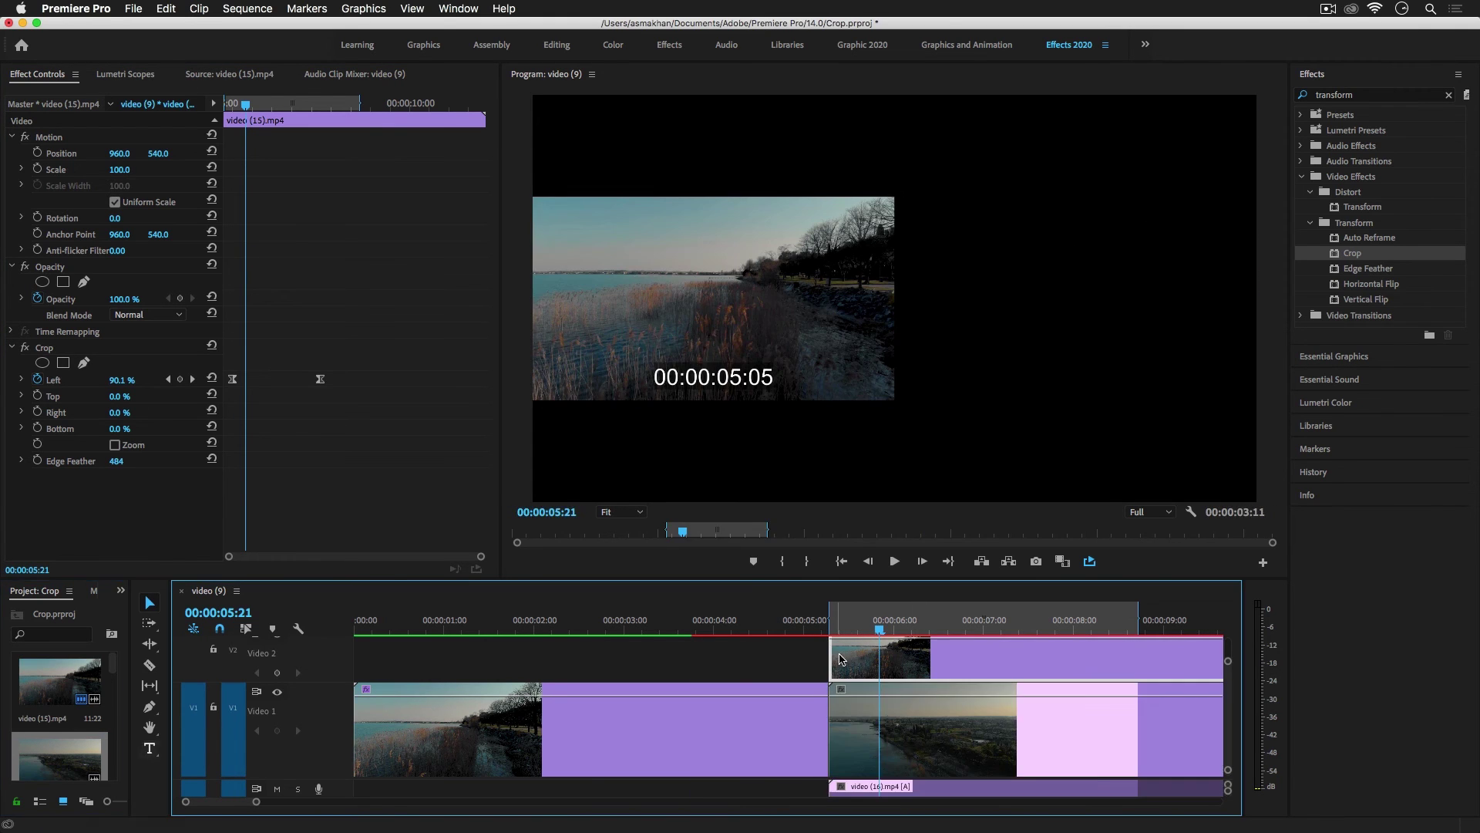
# Step: Render the marked section and play the feathered wipe between the two stacked clips, including full screen
pyautogui.moveTo(839, 625)
pyautogui.mouseDown()
pyautogui.moveTo(819, 626)
pyautogui.moveTo(942, 643)
pyautogui.moveTo(990, 631)
pyautogui.moveTo(811, 631)
pyautogui.mouseUp()
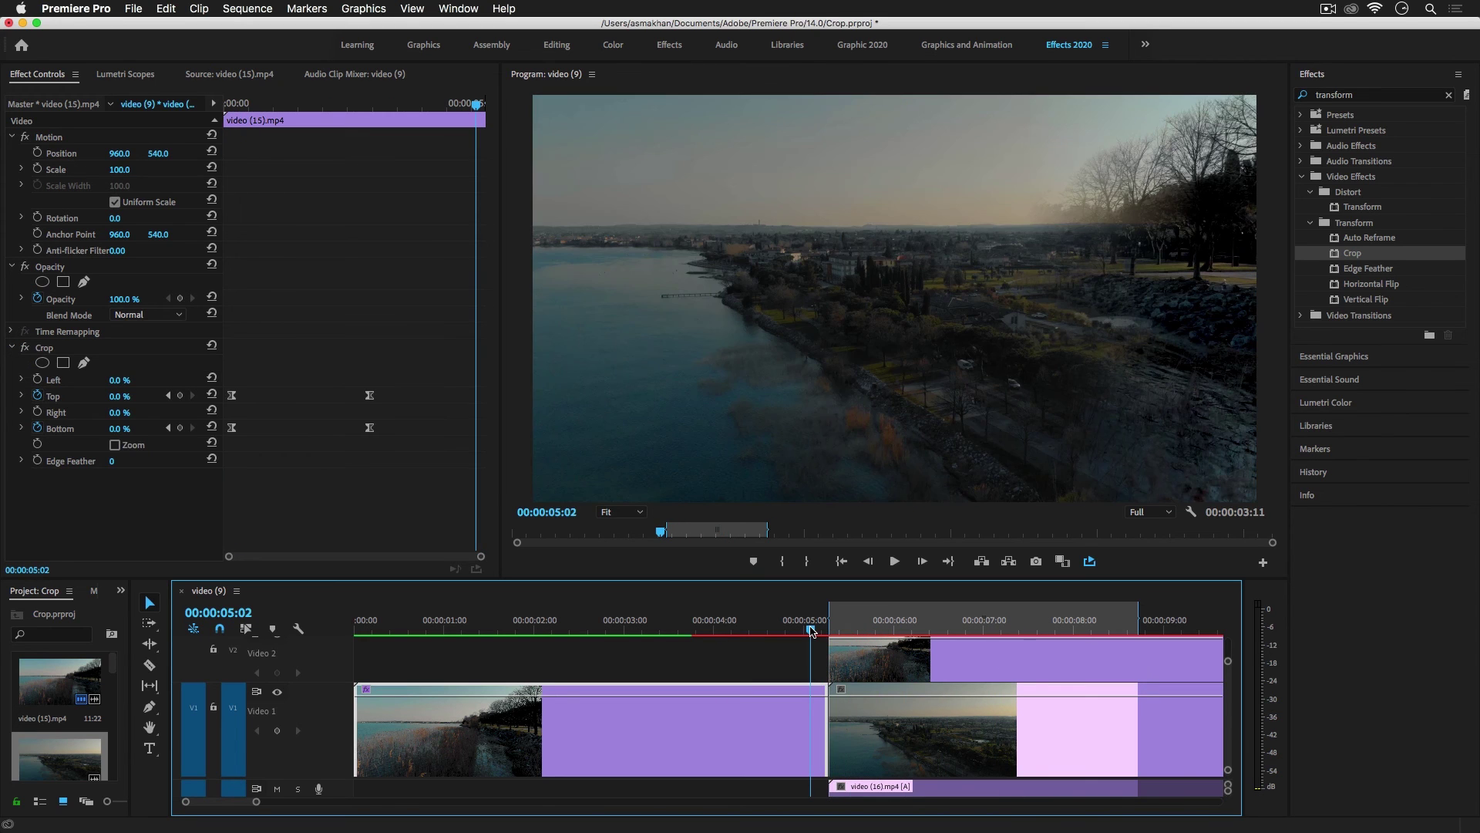
pyautogui.click(850, 628)
pyautogui.press('Return')
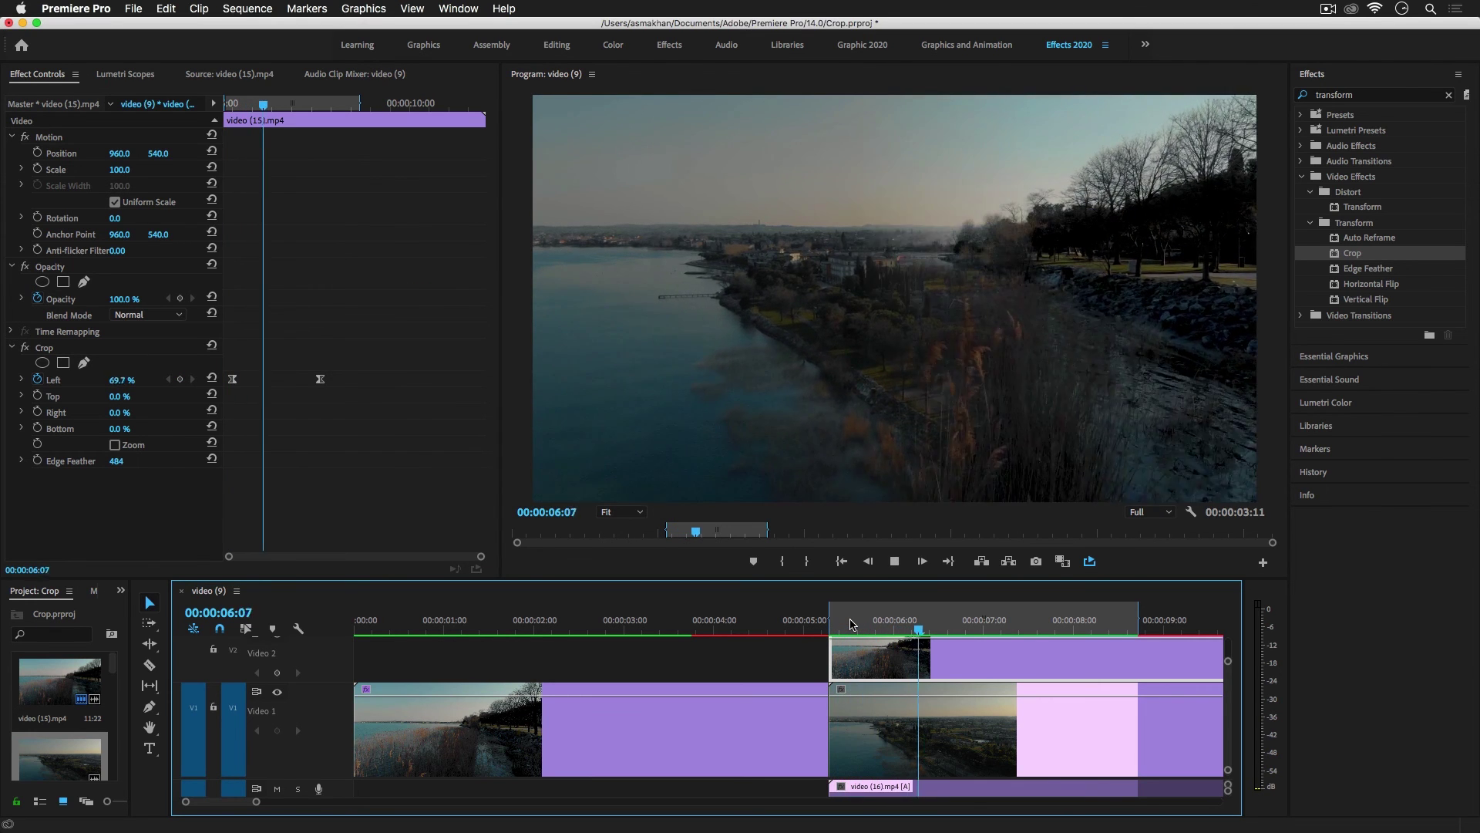
pyautogui.click(916, 623)
pyautogui.moveTo(916, 623); pyautogui.dragTo(887, 613)
pyautogui.press('alt')
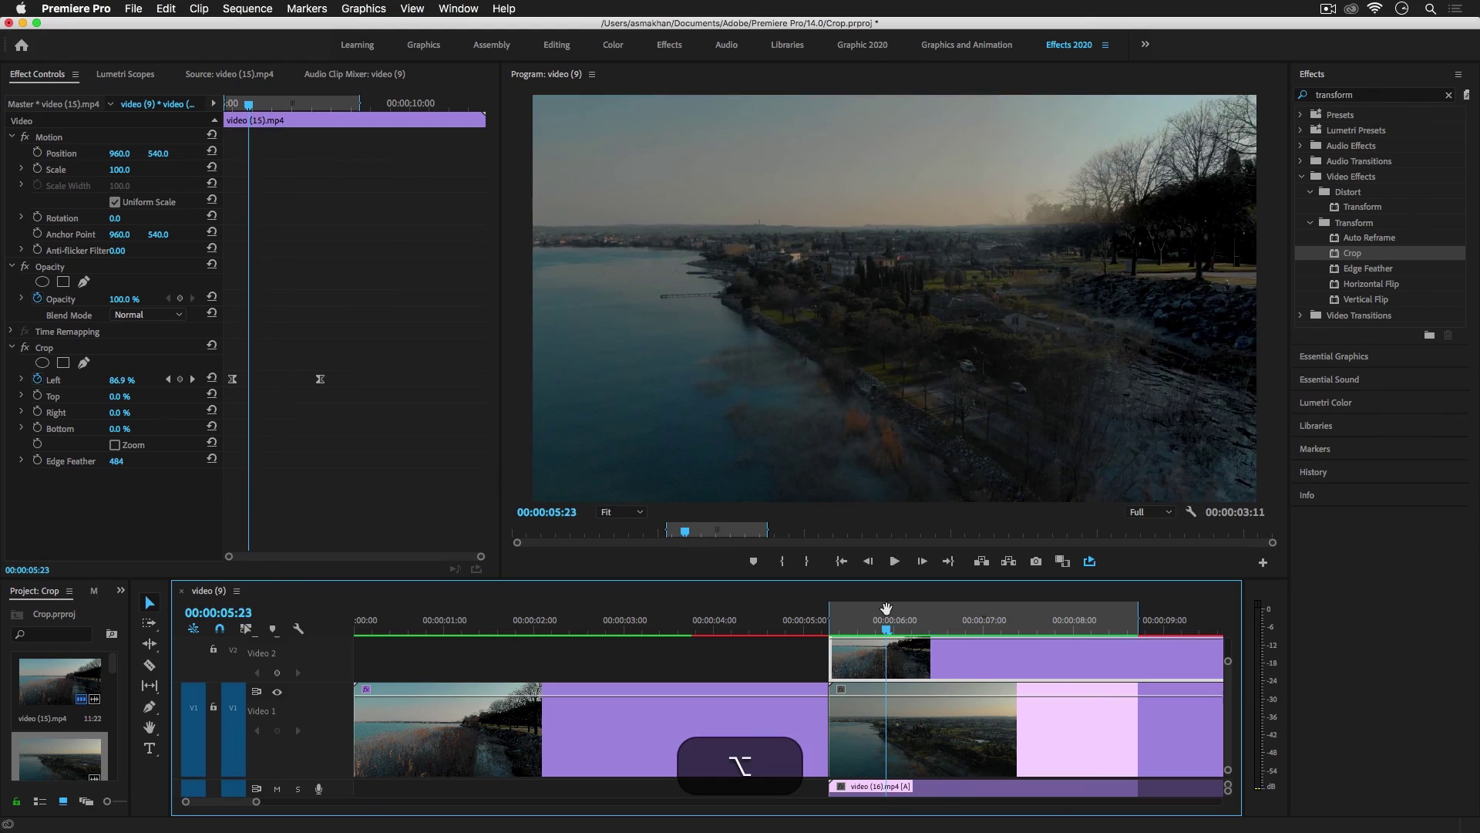
pyautogui.hotkey('ctrl', '`')
pyautogui.press('space')
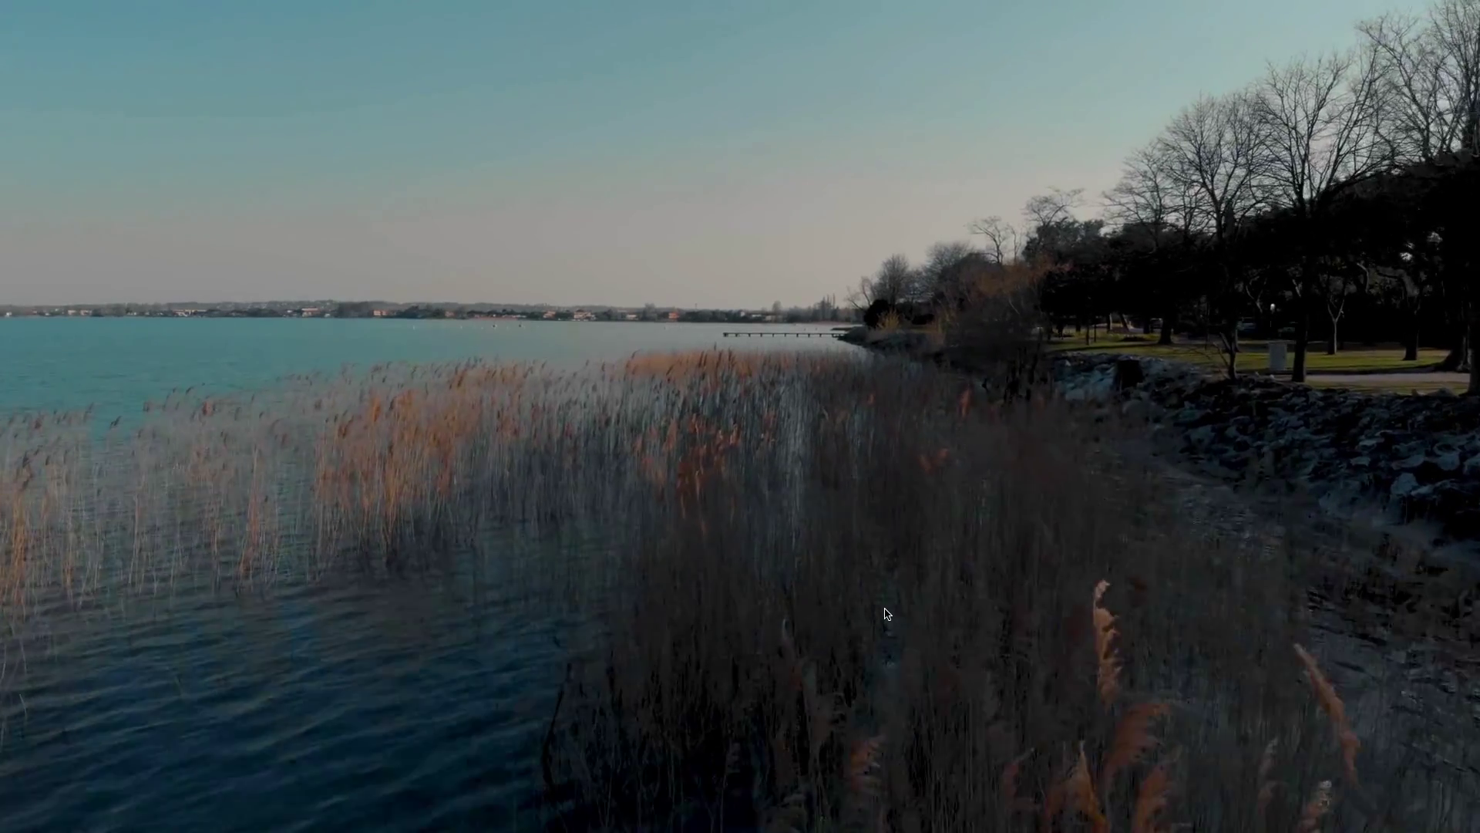
pyautogui.press('alt')
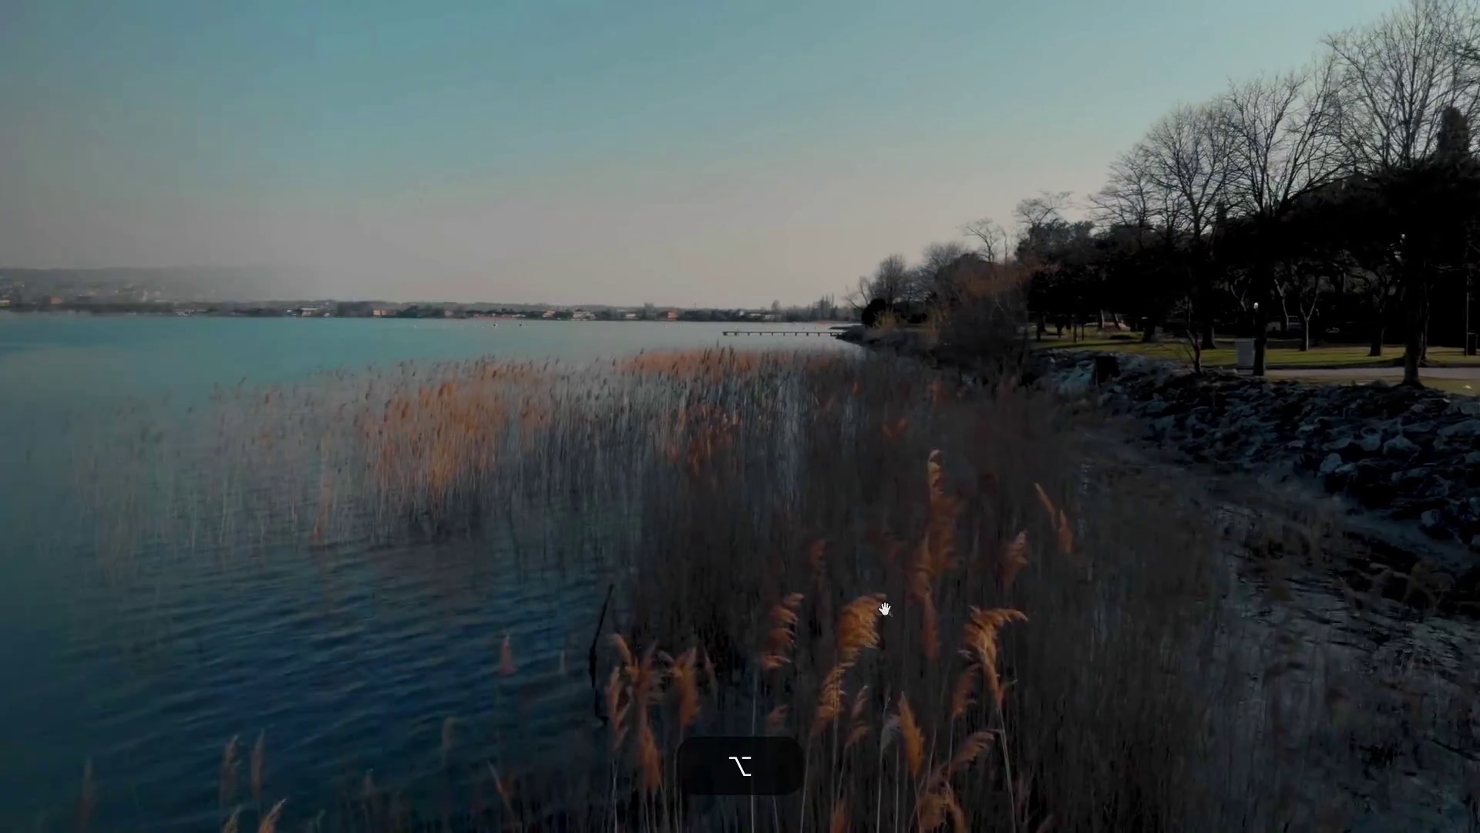
pyautogui.hotkey('ctrl', '`')
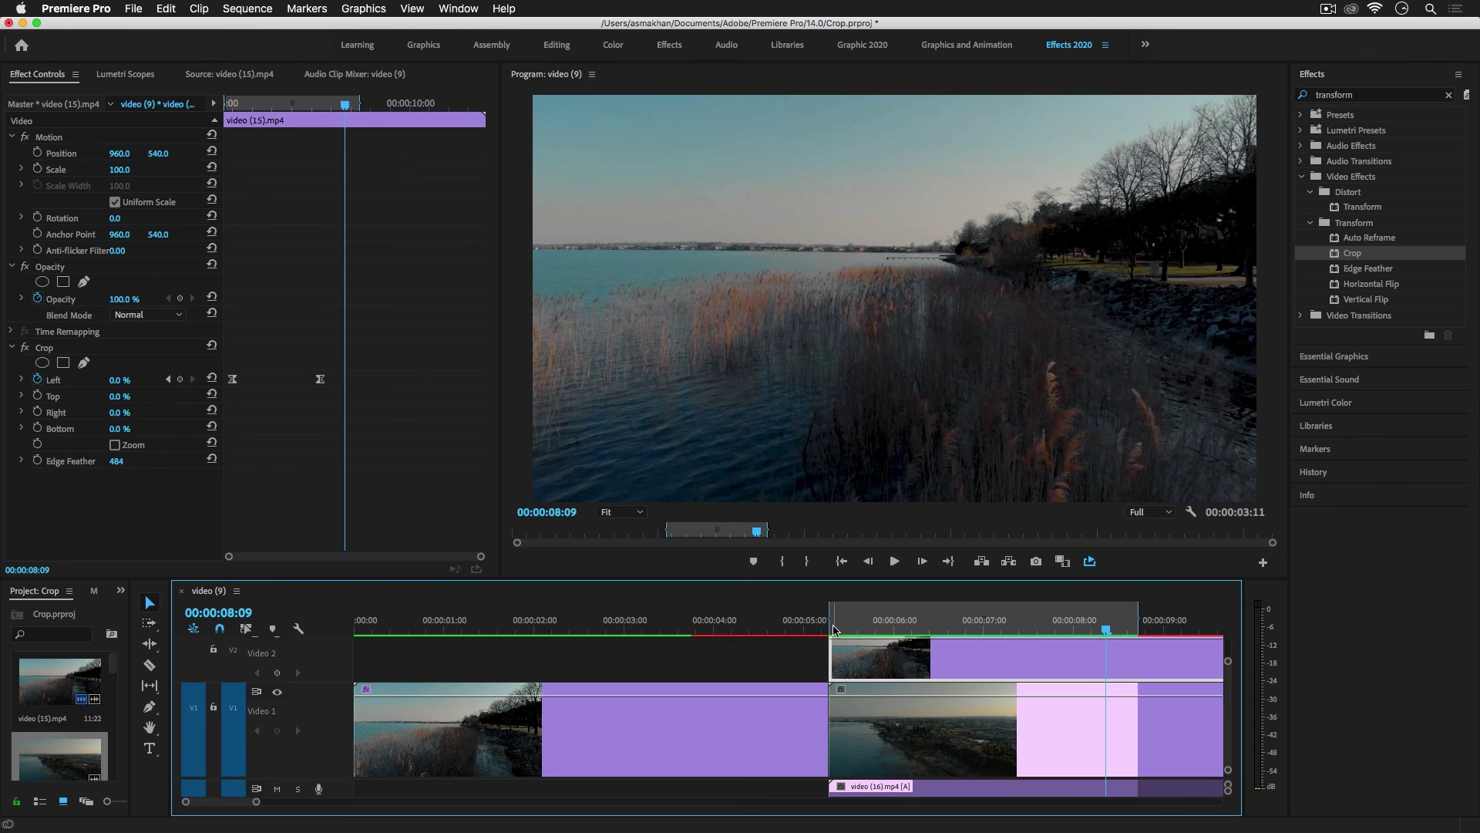
# Step: Select the video (16).mp4 clip on Video 1 and enlarge the timeline to show the Video 3 track
pyautogui.click(835, 626)
pyautogui.click(883, 732)
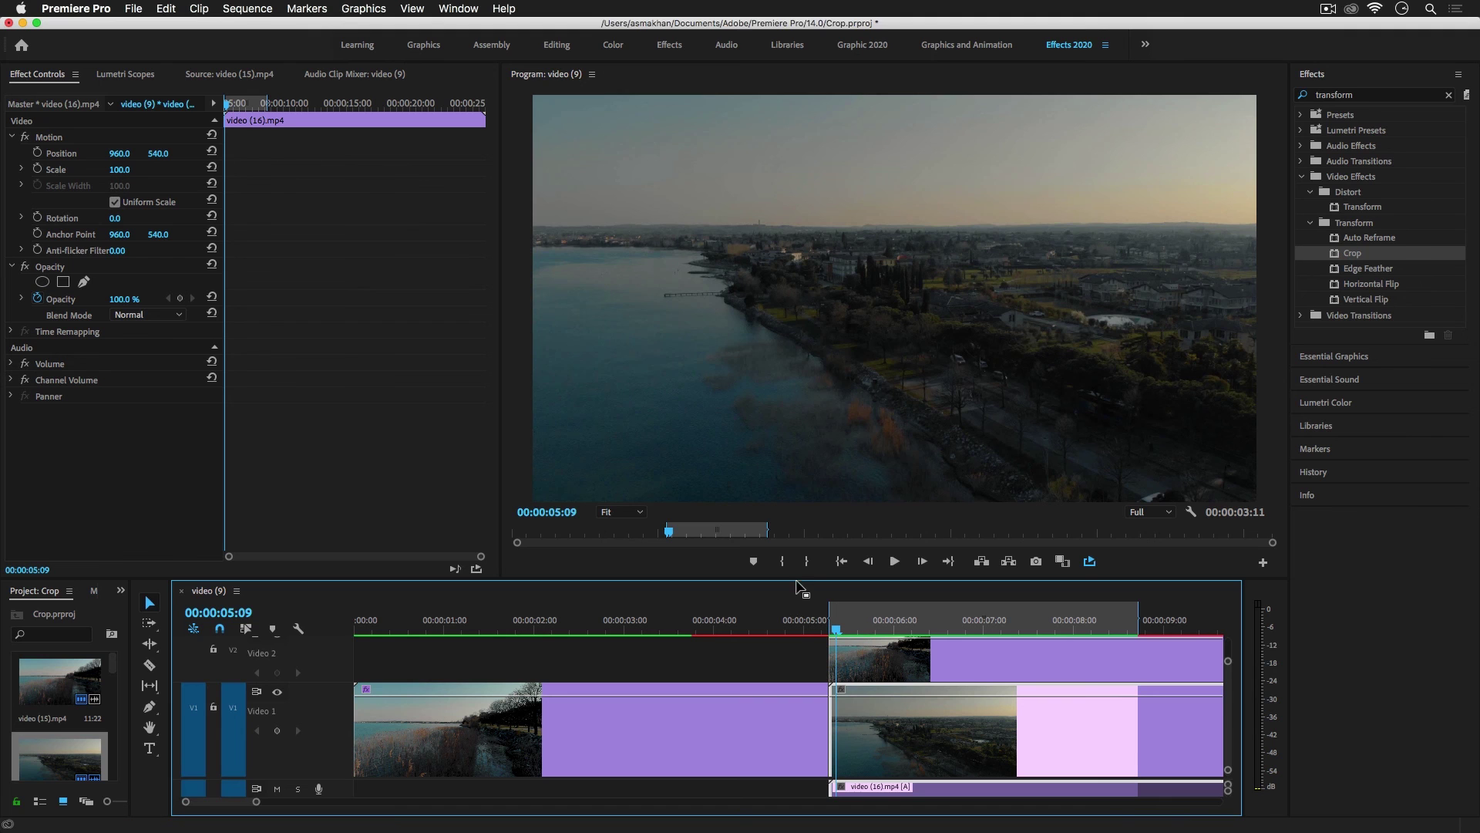
pyautogui.moveTo(793, 574); pyautogui.dragTo(792, 524)
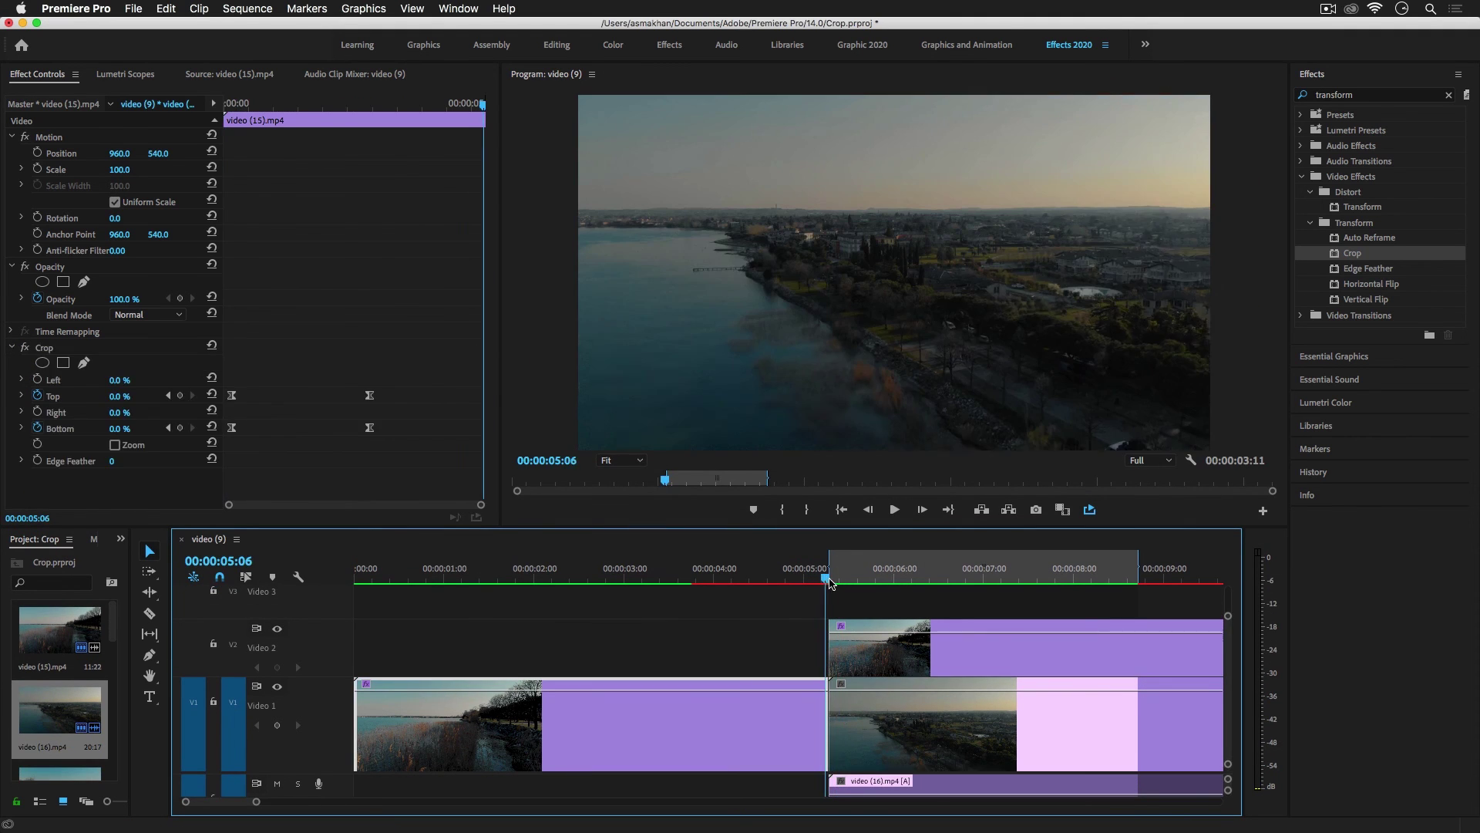
# Step: Select the video (15).mp4 clip on Video 2 partway through the wipe and reset its Crop Edge Feather to 0
pyautogui.click(855, 578)
pyautogui.moveTo(855, 585); pyautogui.dragTo(939, 654)
pyautogui.click(941, 664)
pyautogui.moveTo(973, 588); pyautogui.dragTo(910, 633)
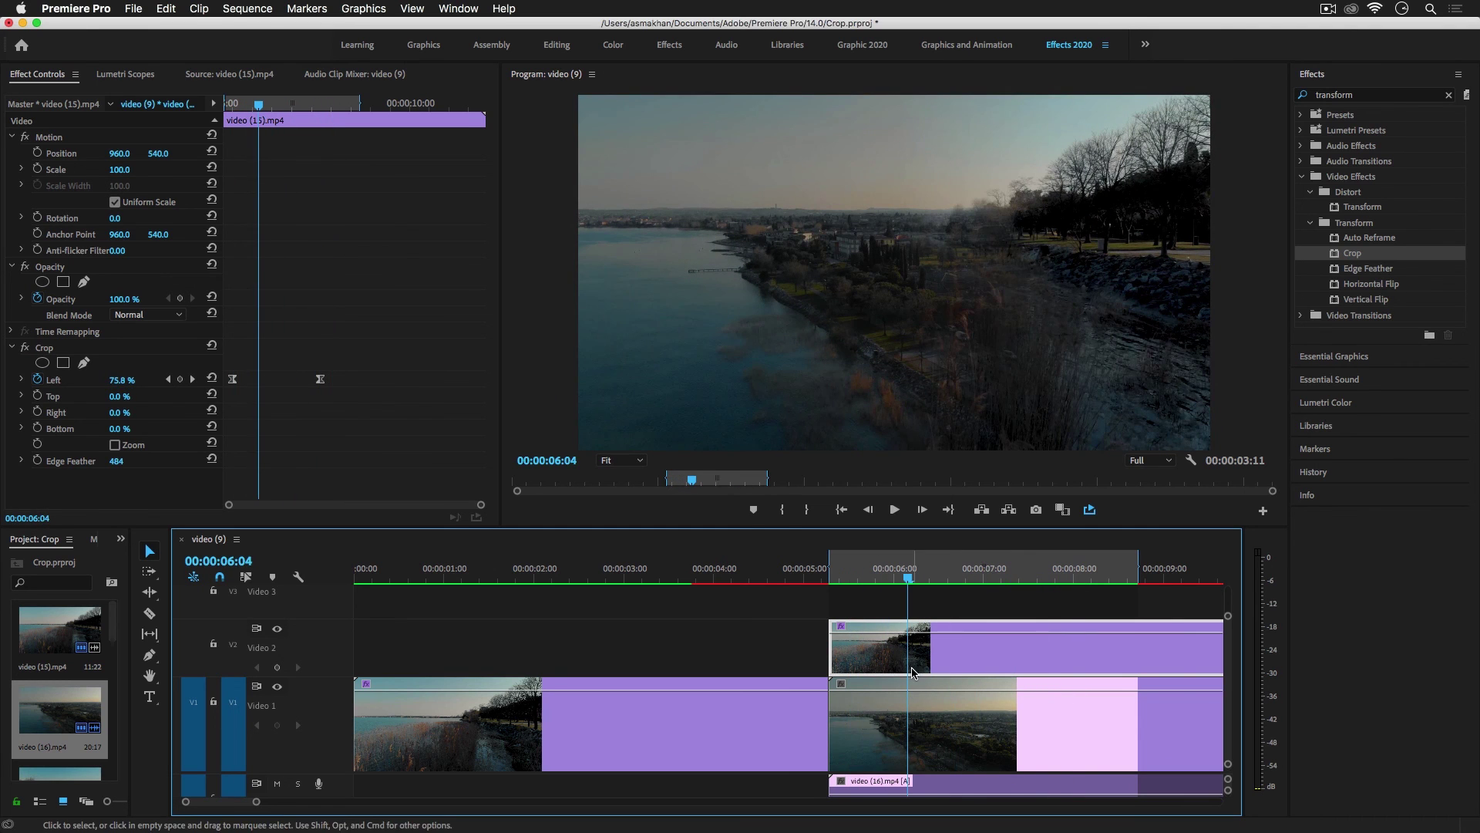
pyautogui.click(212, 459)
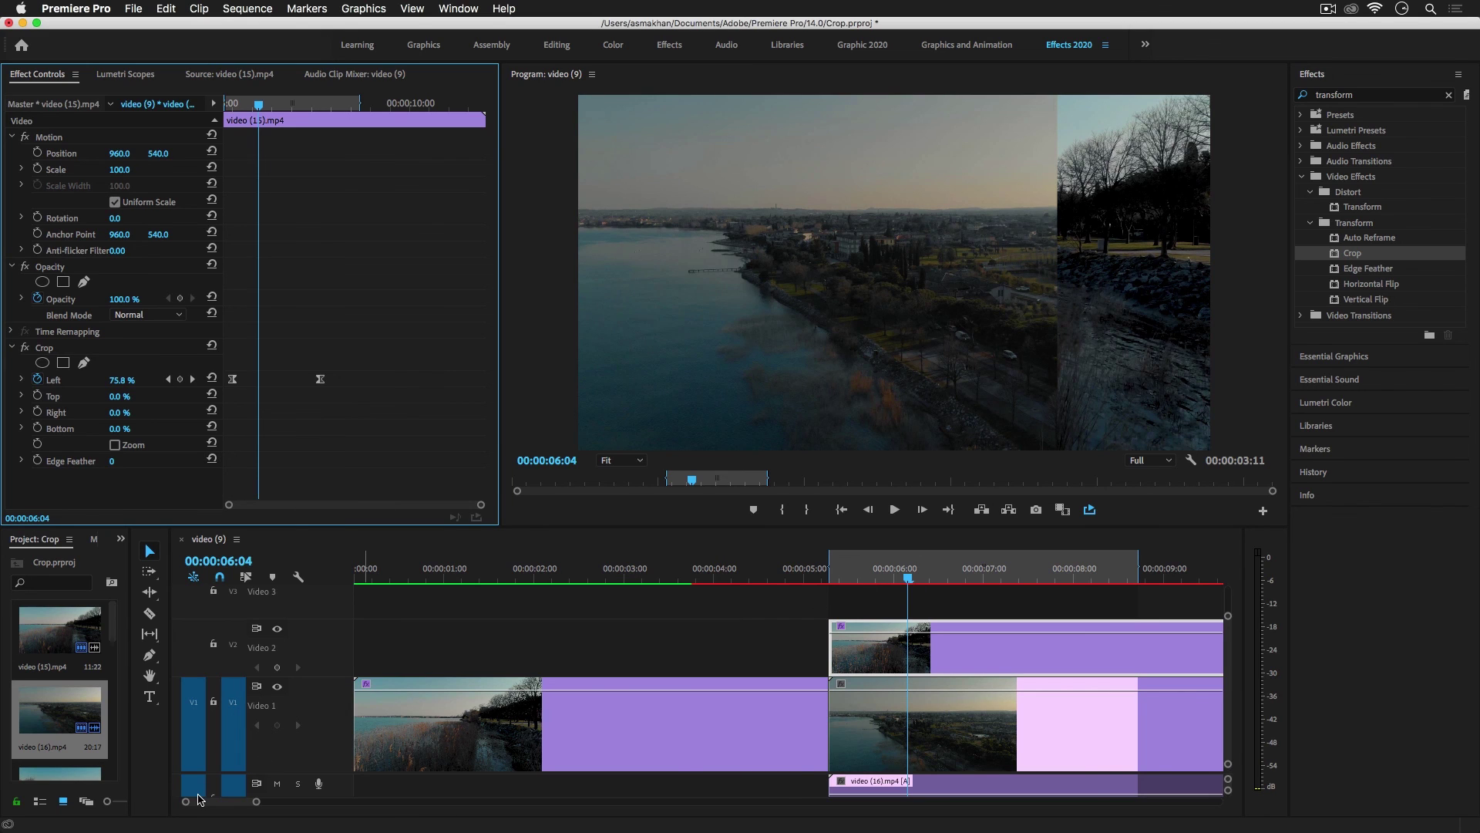
# Step: Render the marked section and play the hard-edged wipe between the two stacked clips in full screen
pyautogui.press('shift')
pyautogui.click(909, 575)
pyautogui.press('Return')
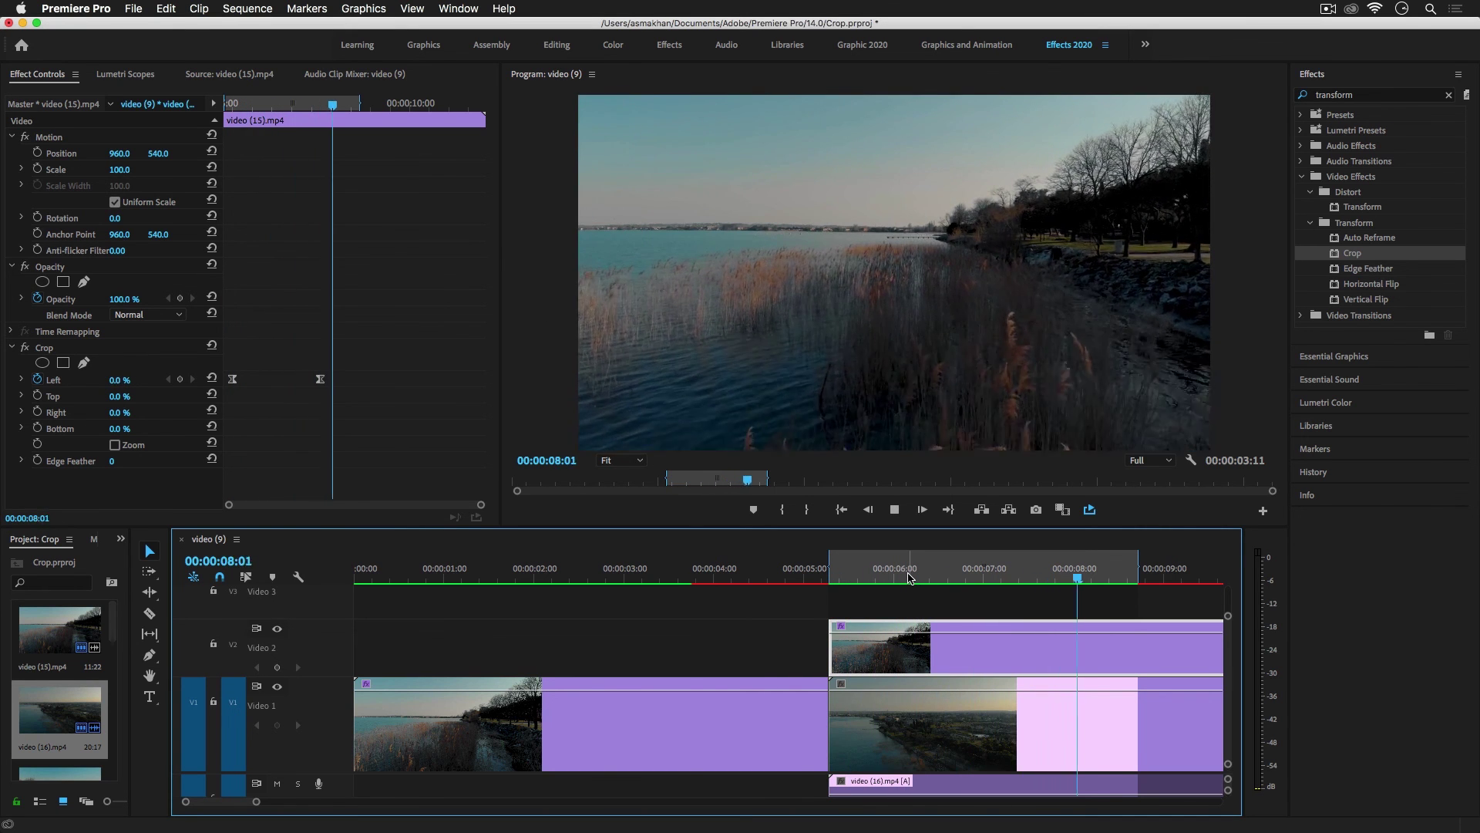
pyautogui.hotkey('alt', 'i')
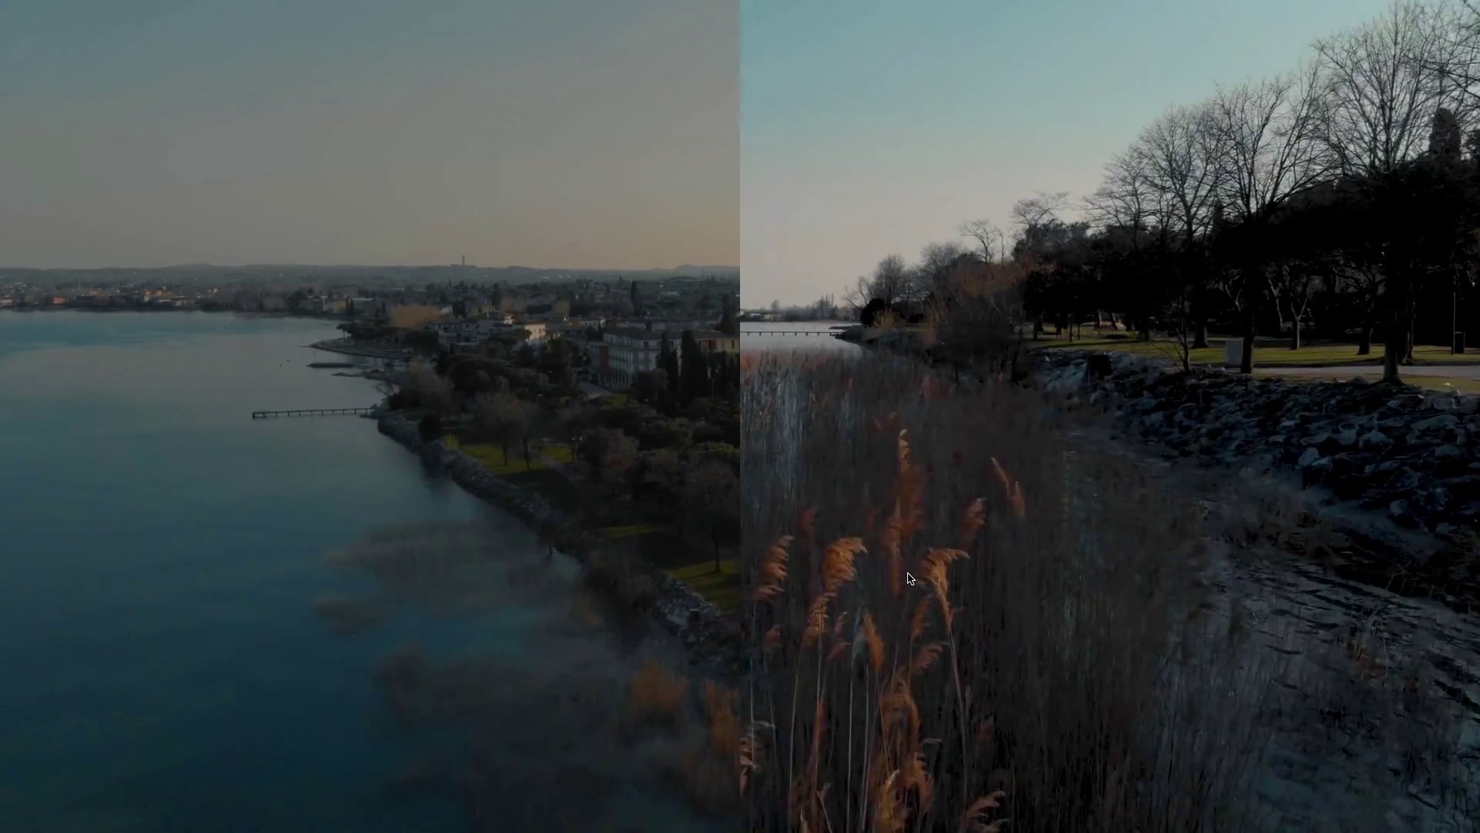
pyautogui.press('alt')
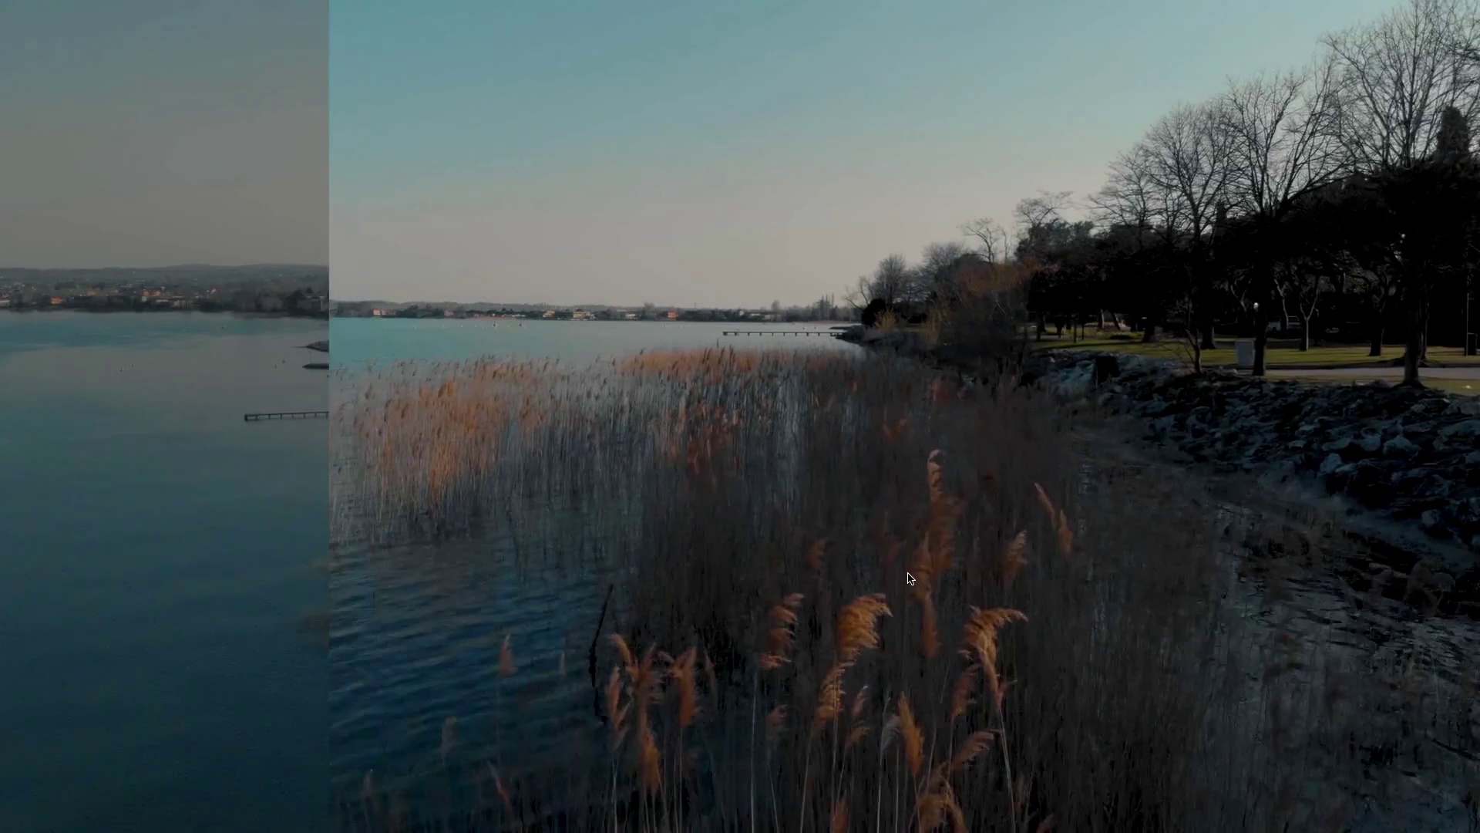
pyautogui.hotkey('alt', 'i')
# Step: Scrub through the hard-edged wipe, select the video (16).mp4 clip on Video 1, and play the section from 00:00:07:11
pyautogui.moveTo(956, 580)
pyautogui.mouseDown()
pyautogui.moveTo(977, 589)
pyautogui.moveTo(949, 586)
pyautogui.mouseUp()
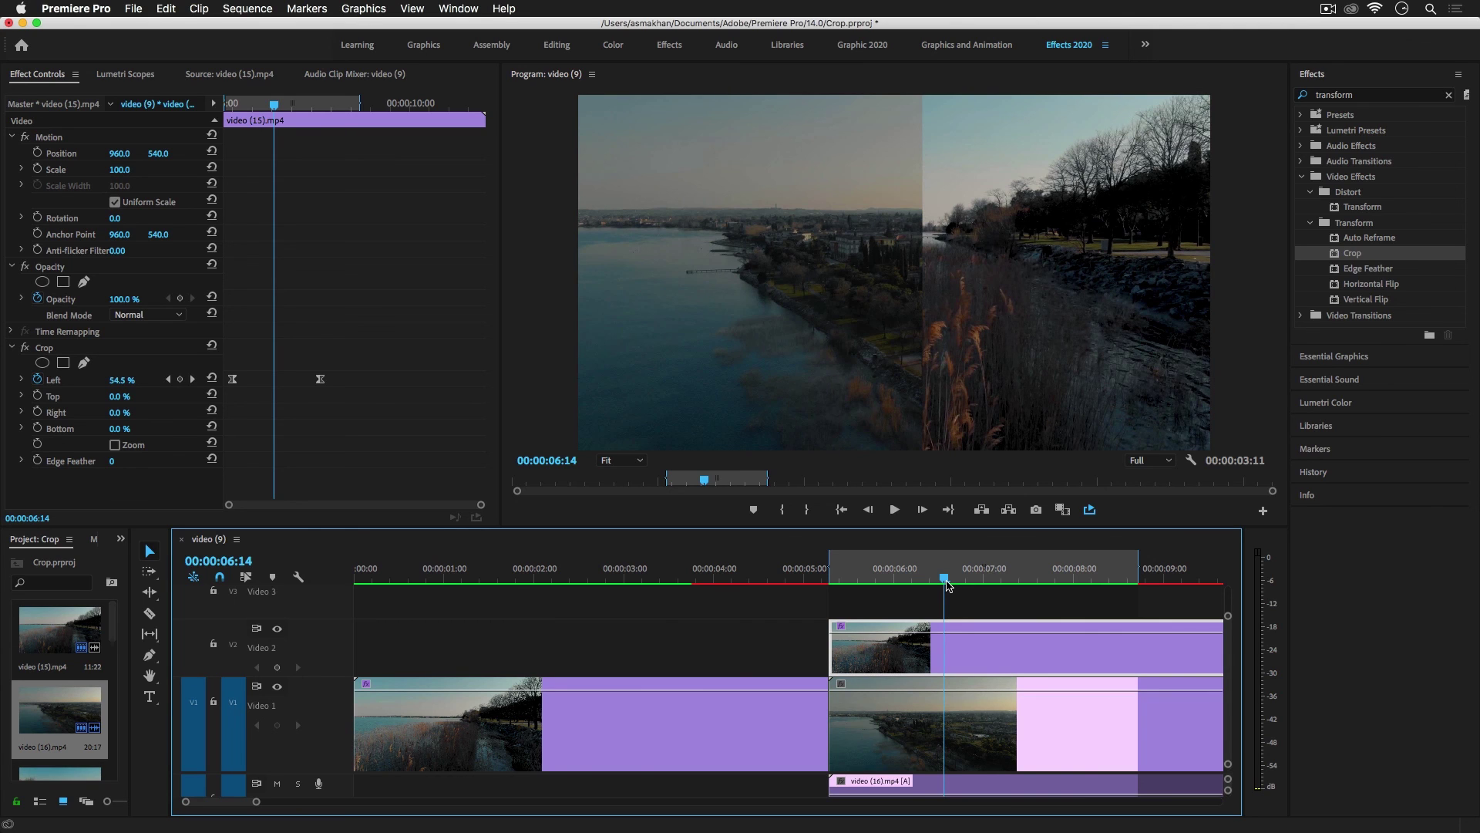
pyautogui.moveTo(516, 570); pyautogui.dragTo(888, 616)
pyautogui.click(1025, 613)
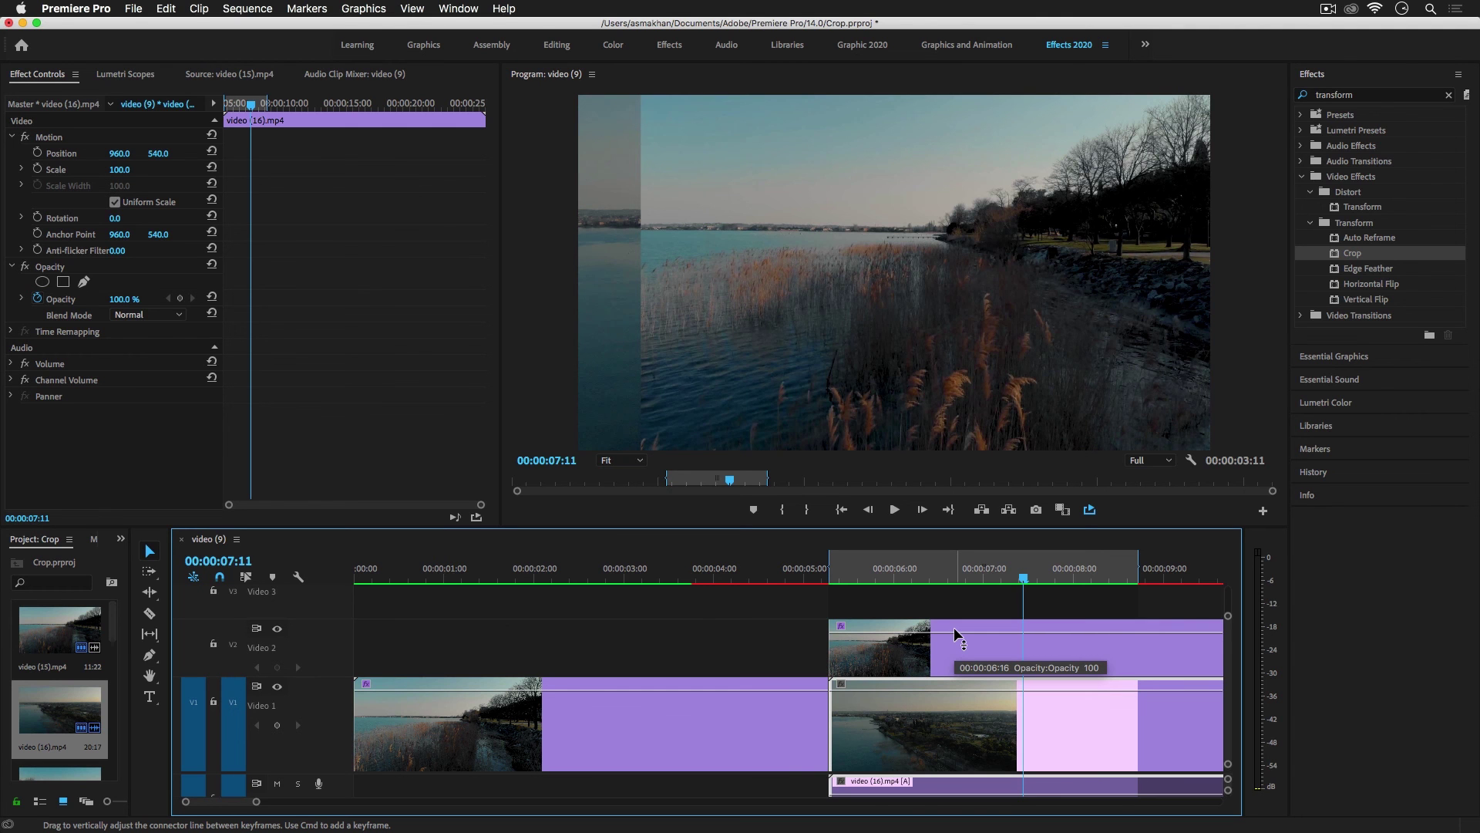
pyautogui.press('space')
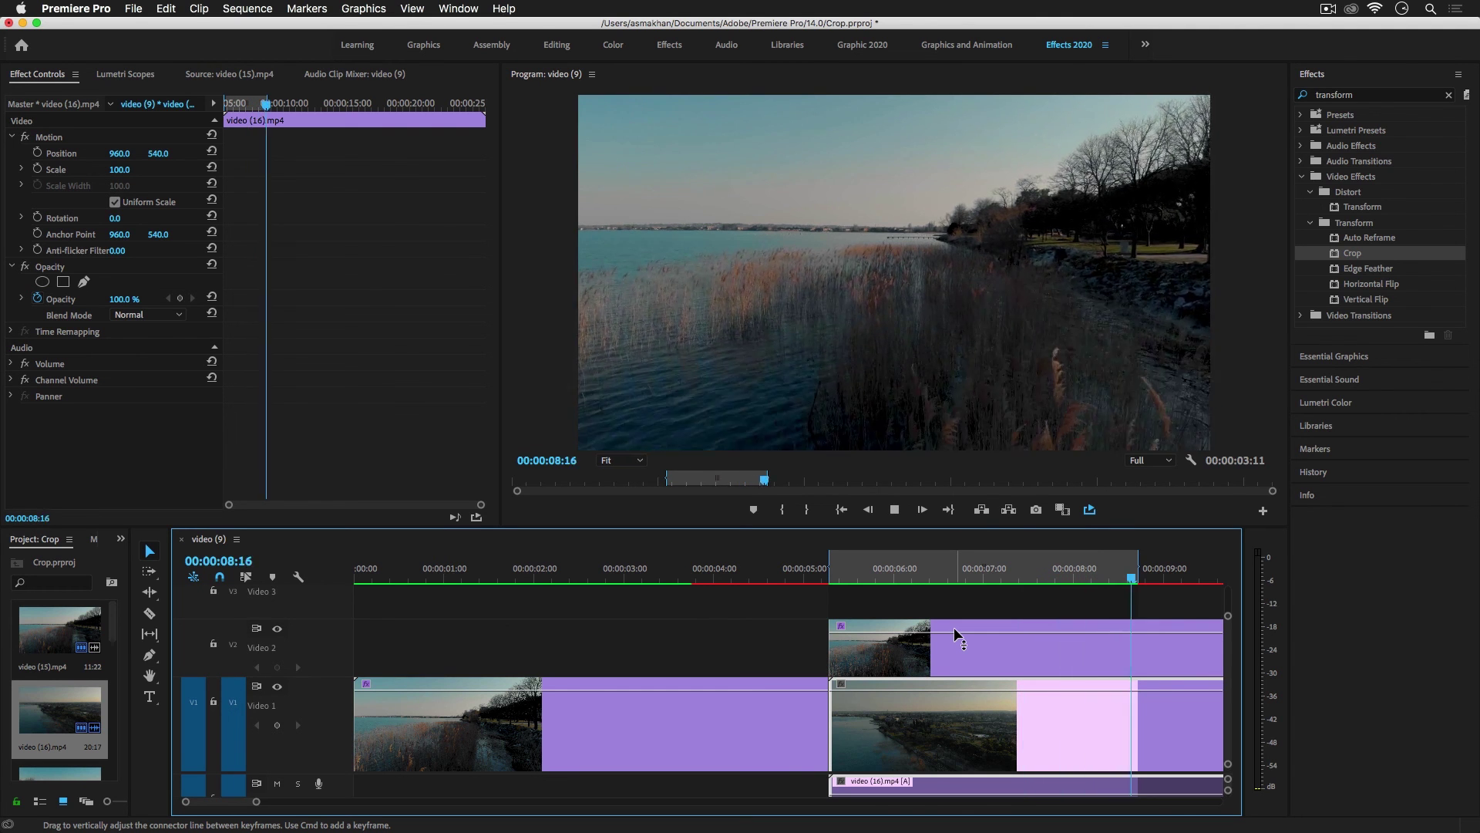